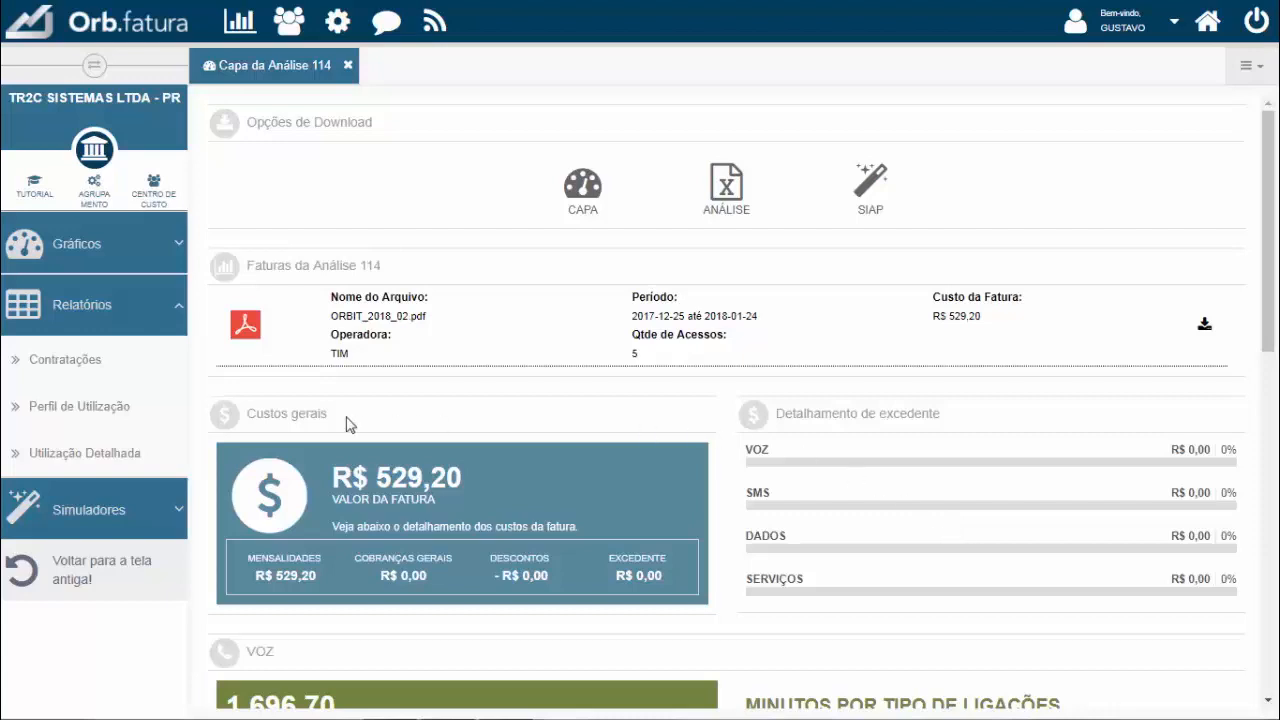
# Open the Perfil de Utilização report model for editing and collapse the navigation menu.
pyautogui.moveTo(149, 406)
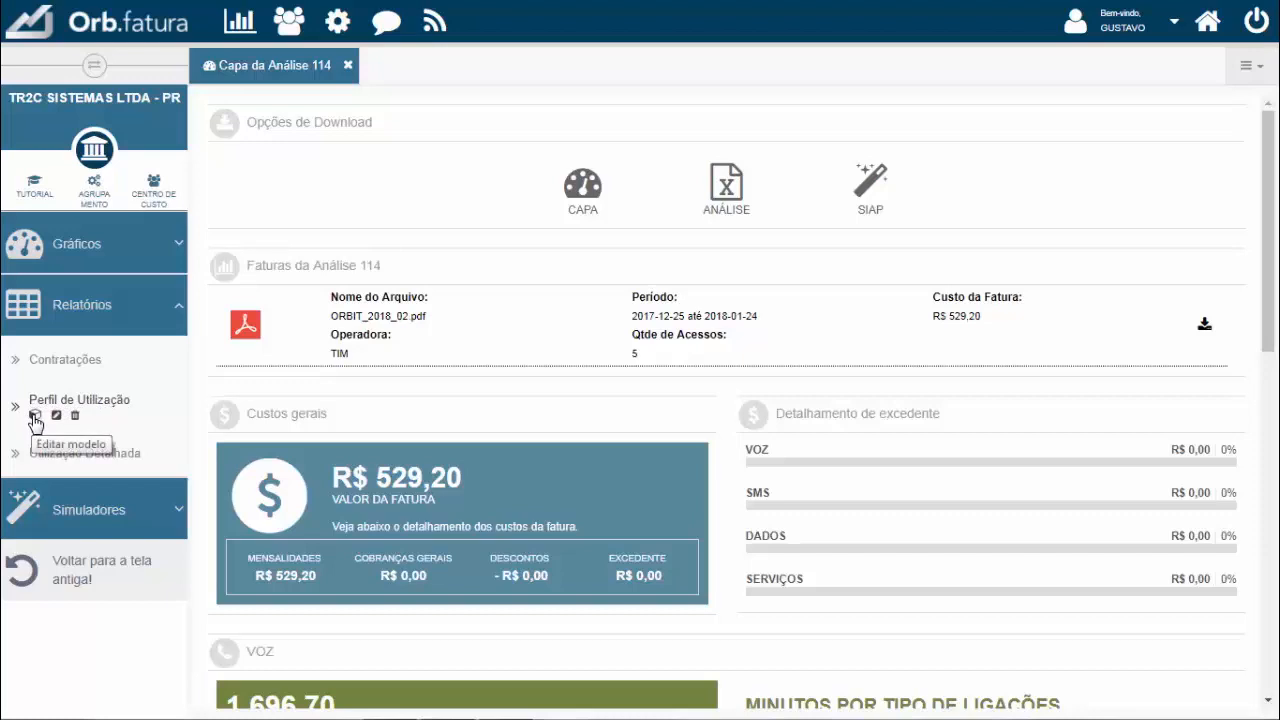
pyautogui.click(112, 410)
pyautogui.click(115, 458)
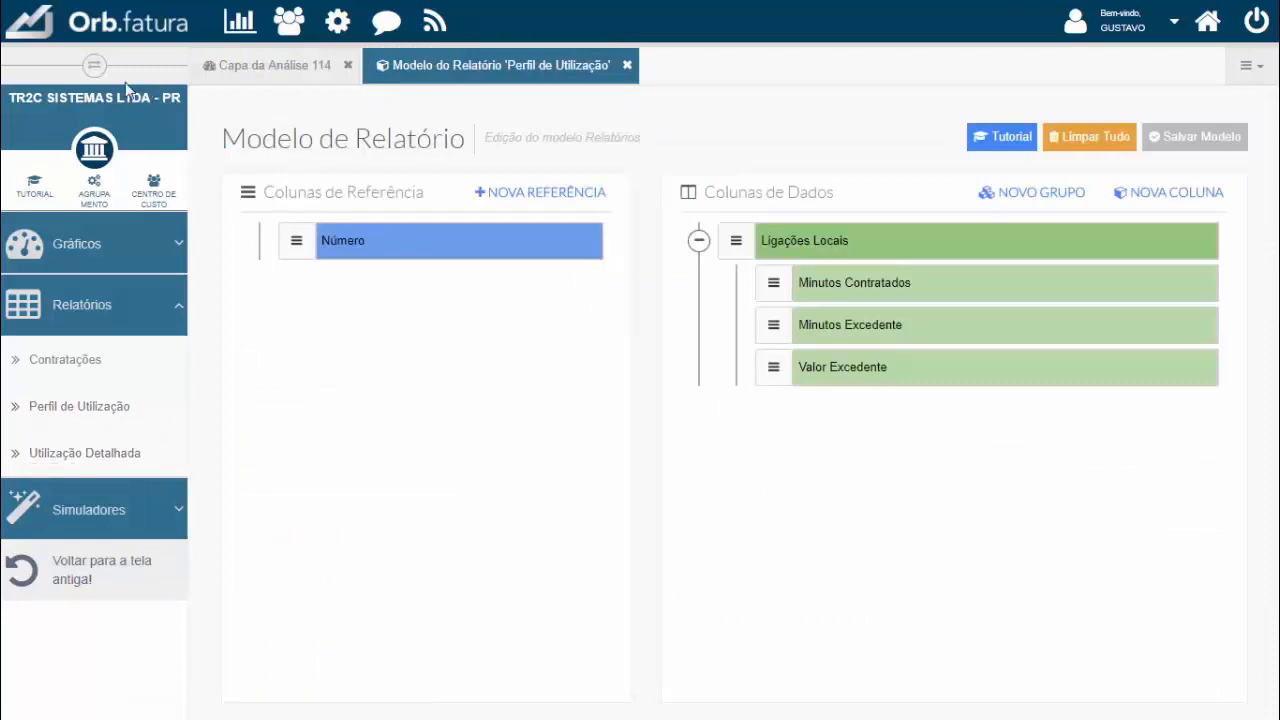
pyautogui.click(94, 65)
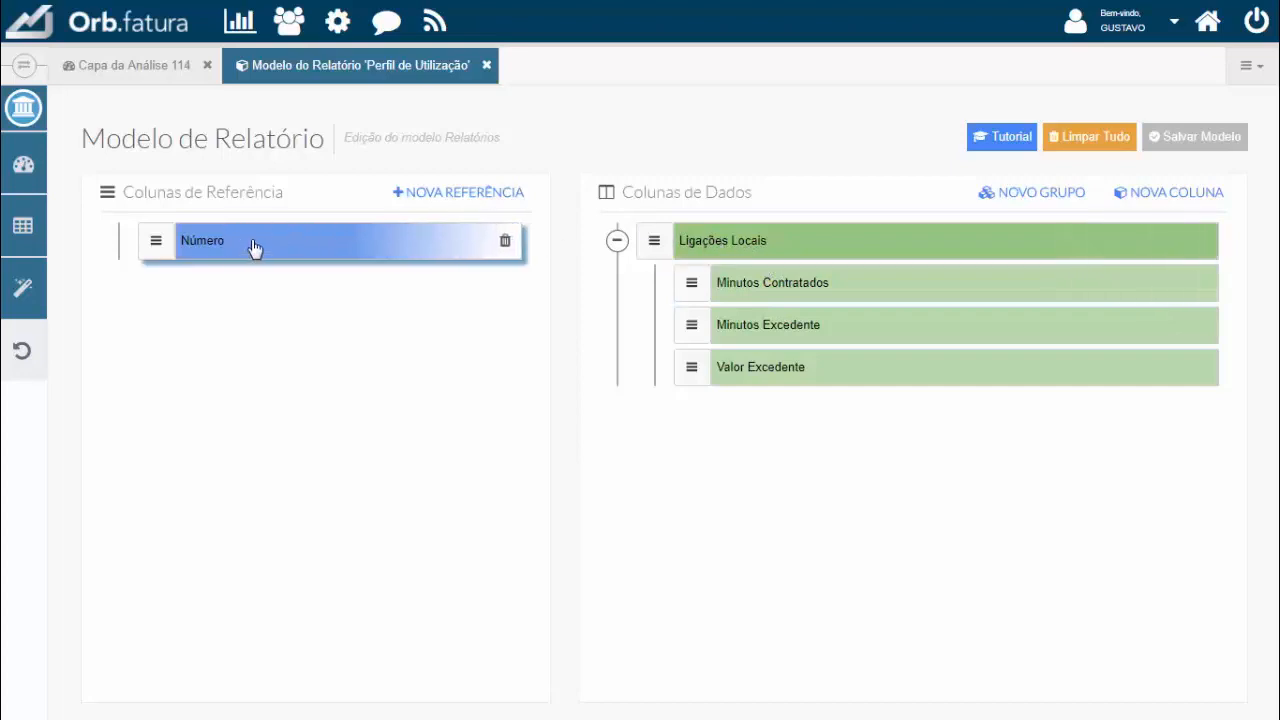
# Open the Número reference column's settings and examine its name and the available measure options.
pyautogui.moveTo(776, 280)
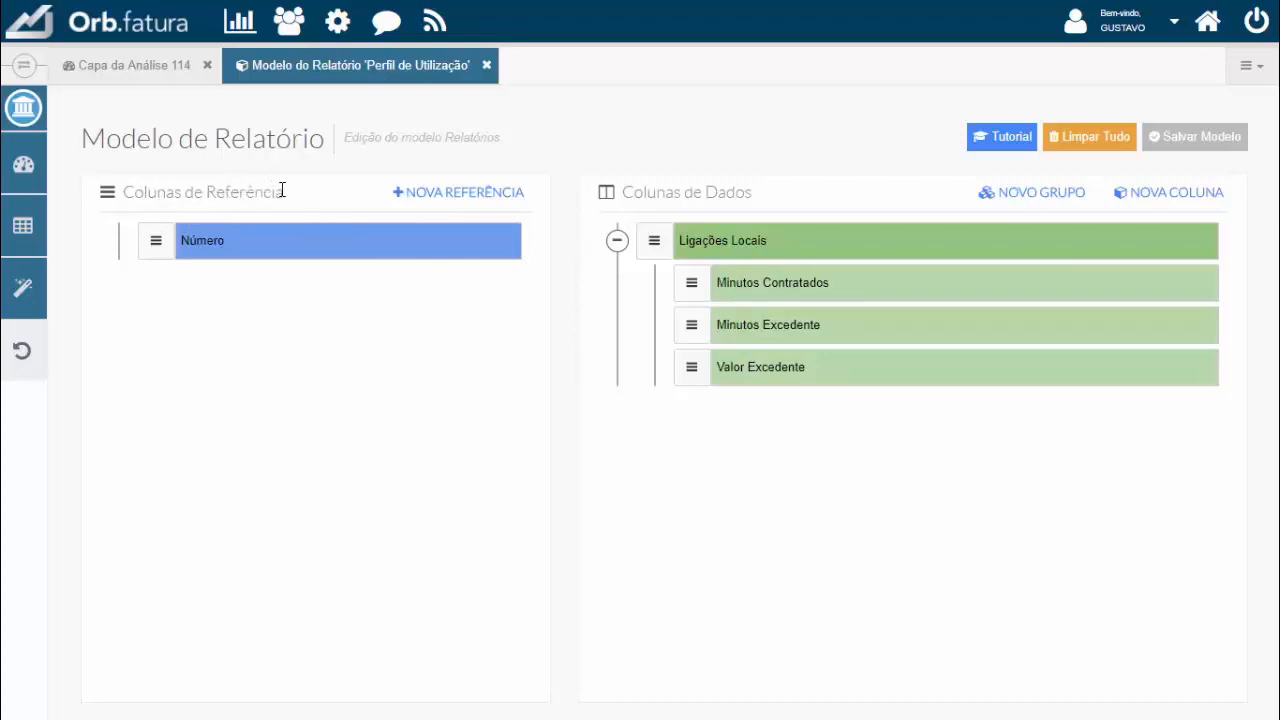
pyautogui.click(286, 249)
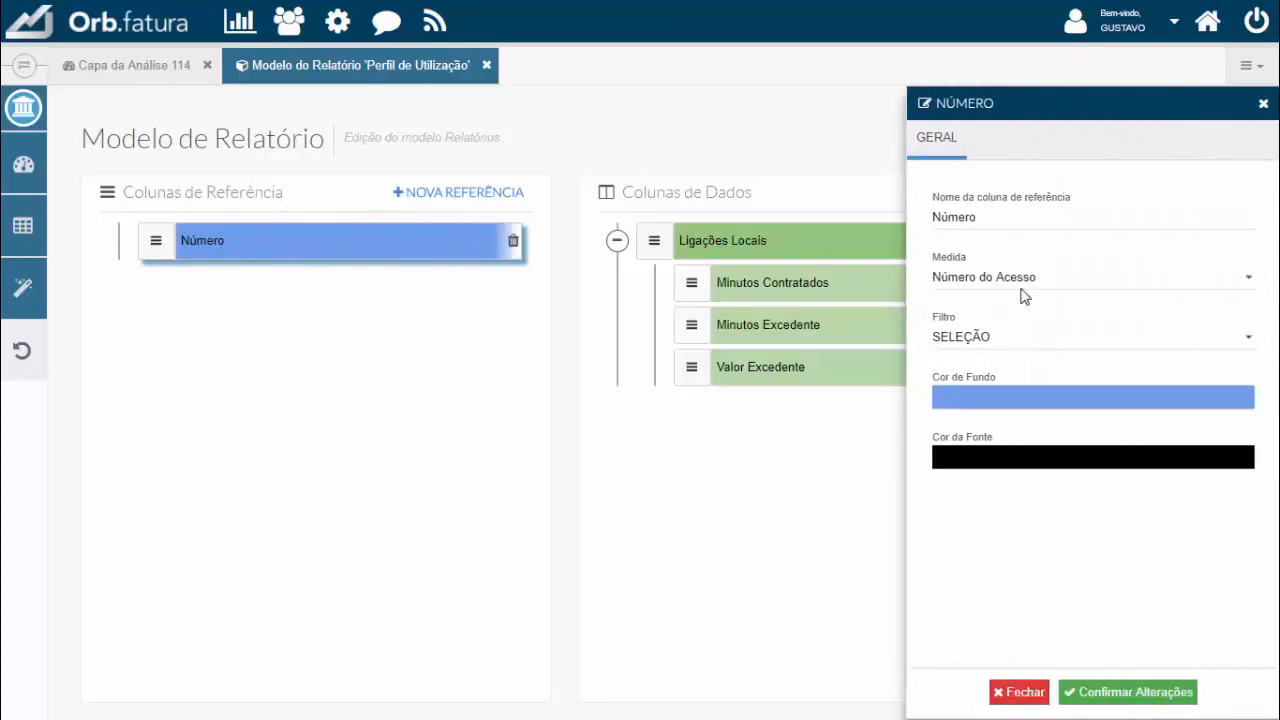
pyautogui.click(1043, 221)
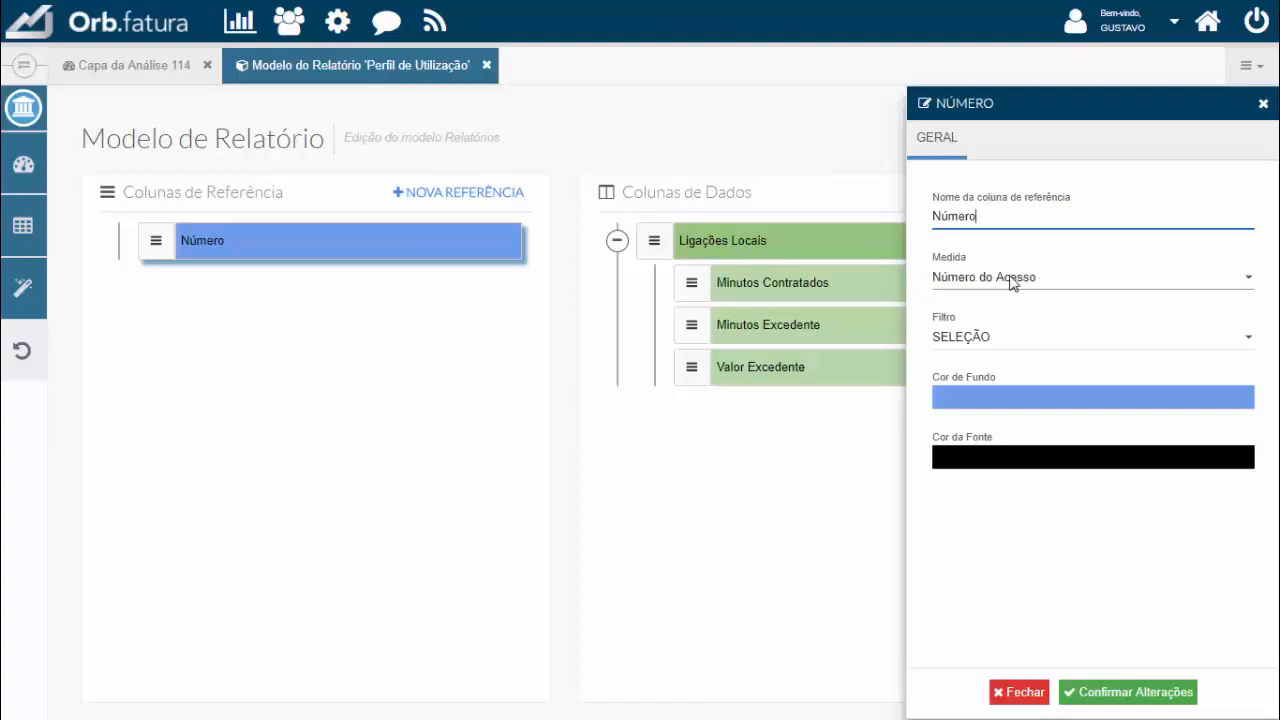
pyautogui.click(1050, 284)
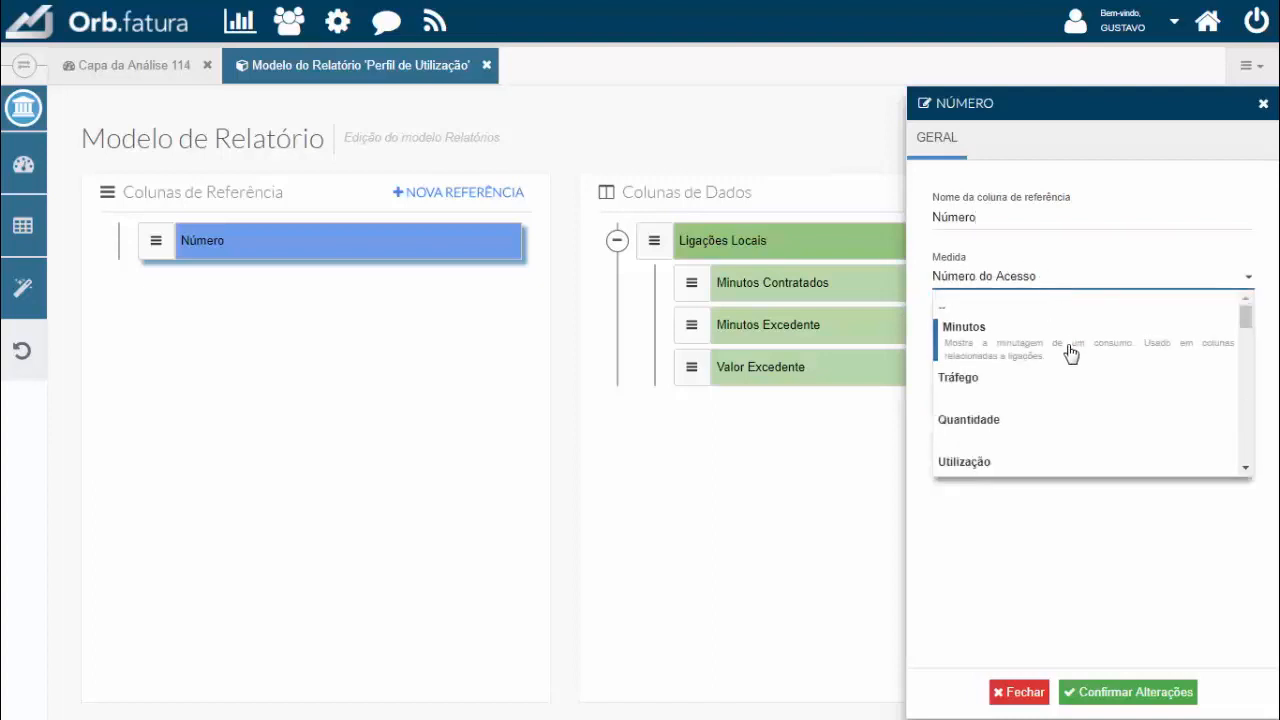
pyautogui.scroll(-3, 1063, 352)
pyautogui.scroll(-10, 1050, 381)
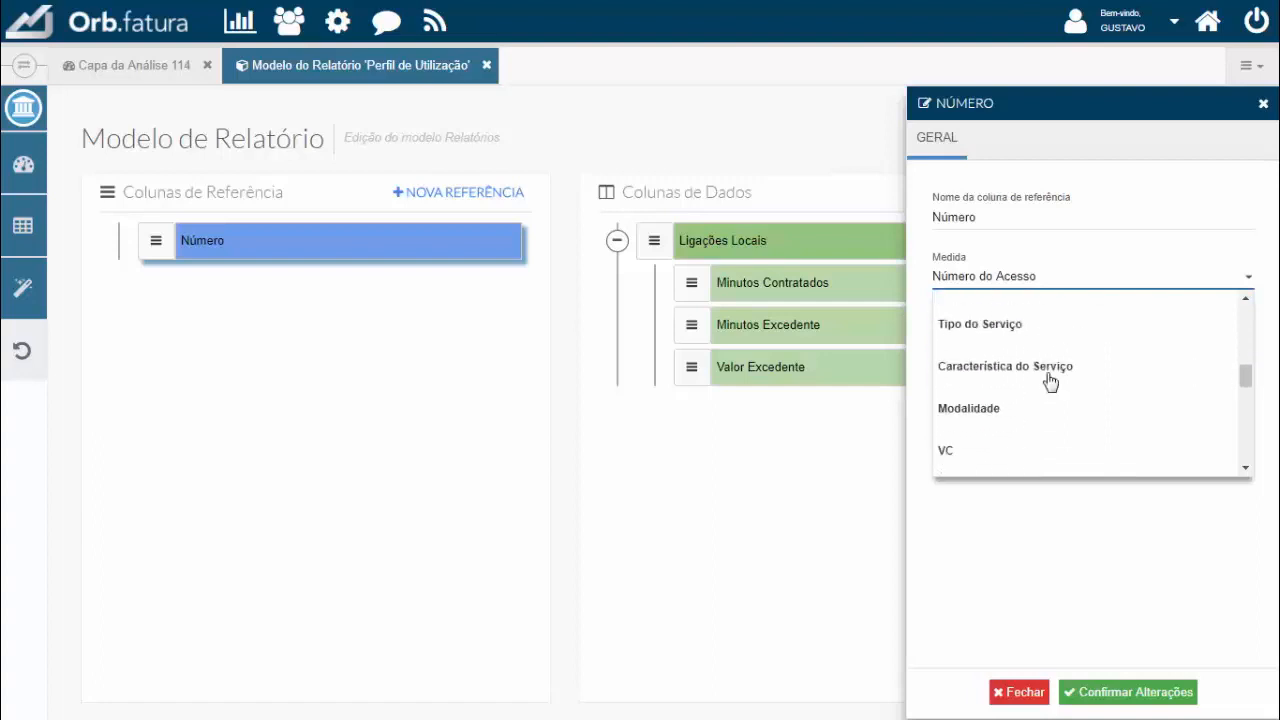
pyautogui.scroll(10, 1050, 381)
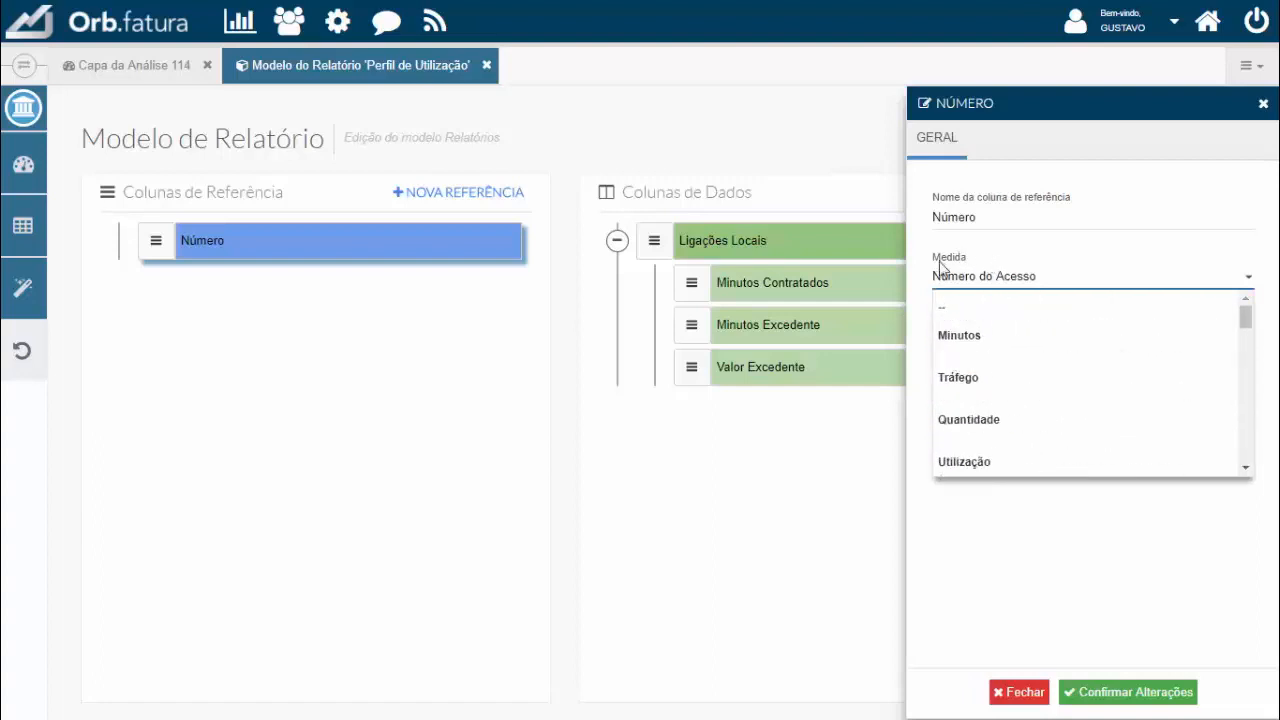
pyautogui.click(1005, 250)
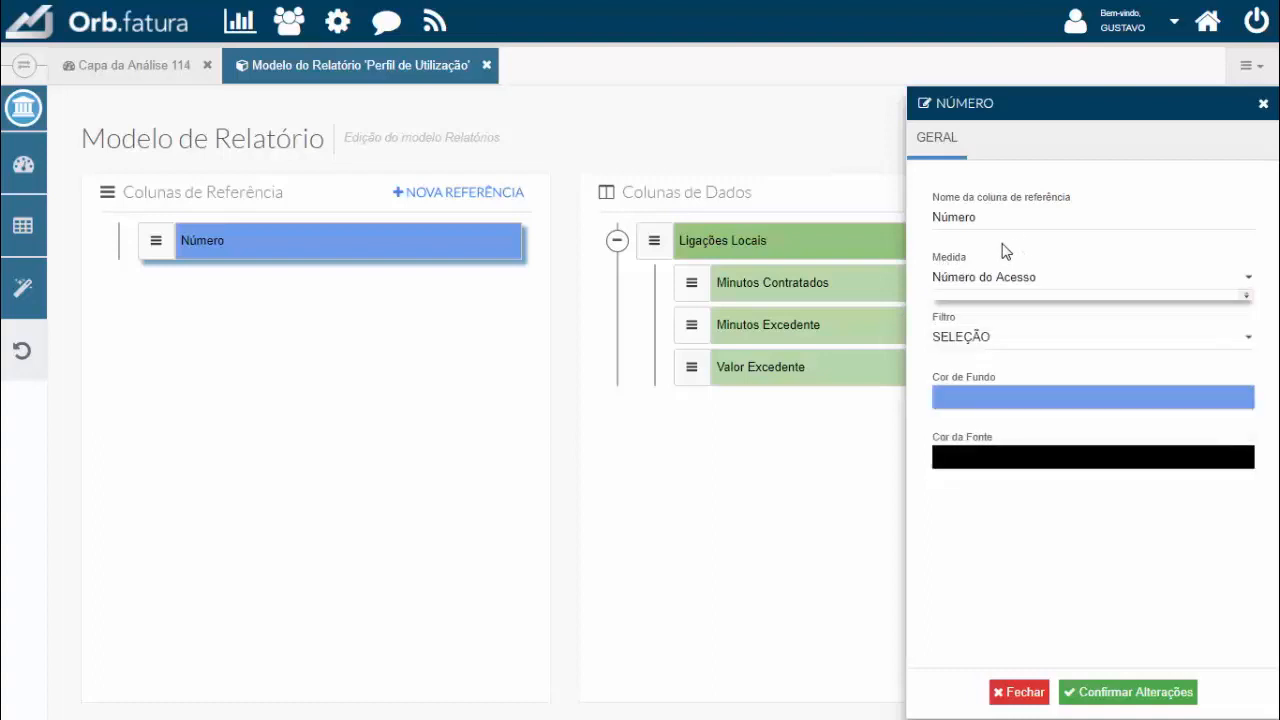
# Switch the Número column's filter to CONTÉM and return it to SELEÇÃO.
pyautogui.click(1010, 340)
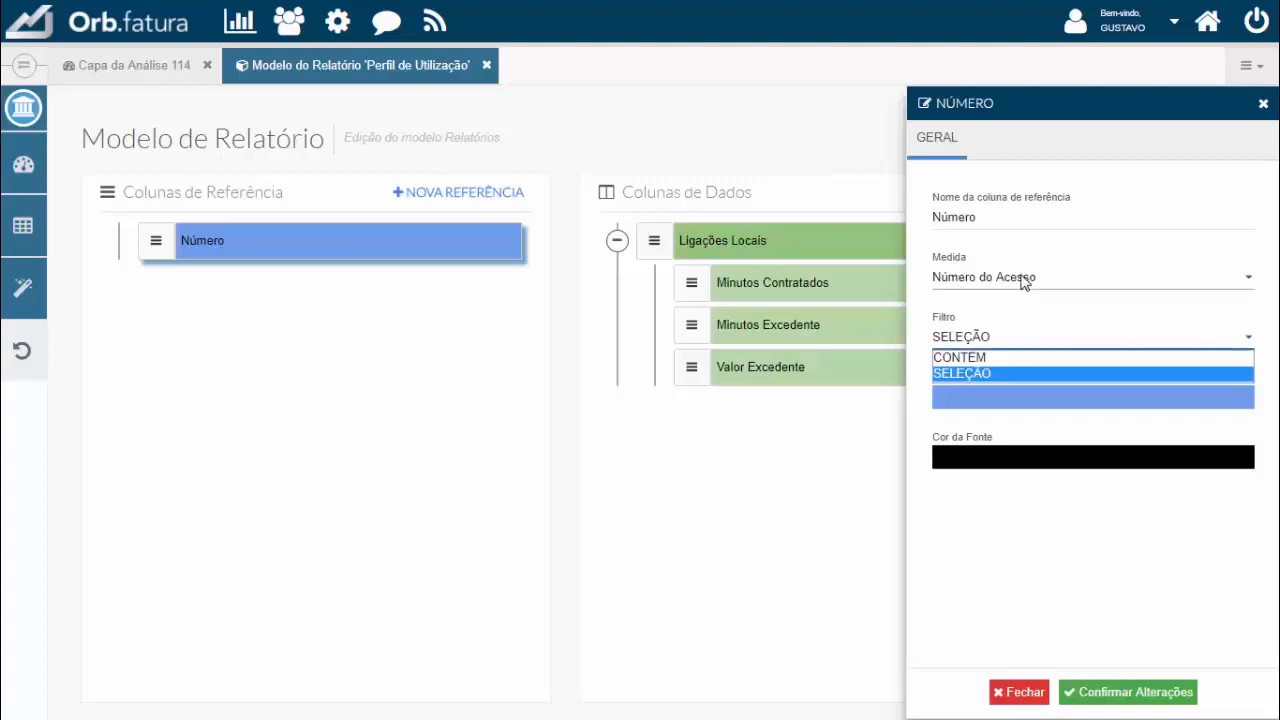
pyautogui.click(980, 371)
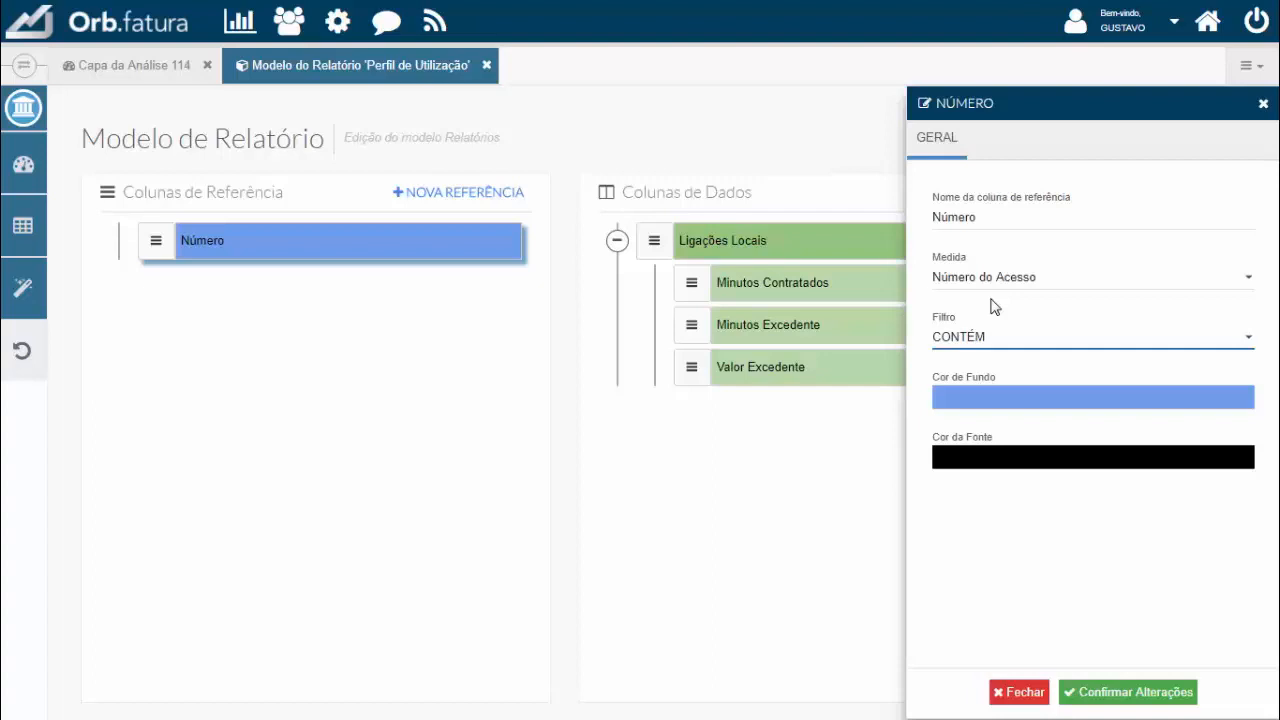
pyautogui.click(995, 340)
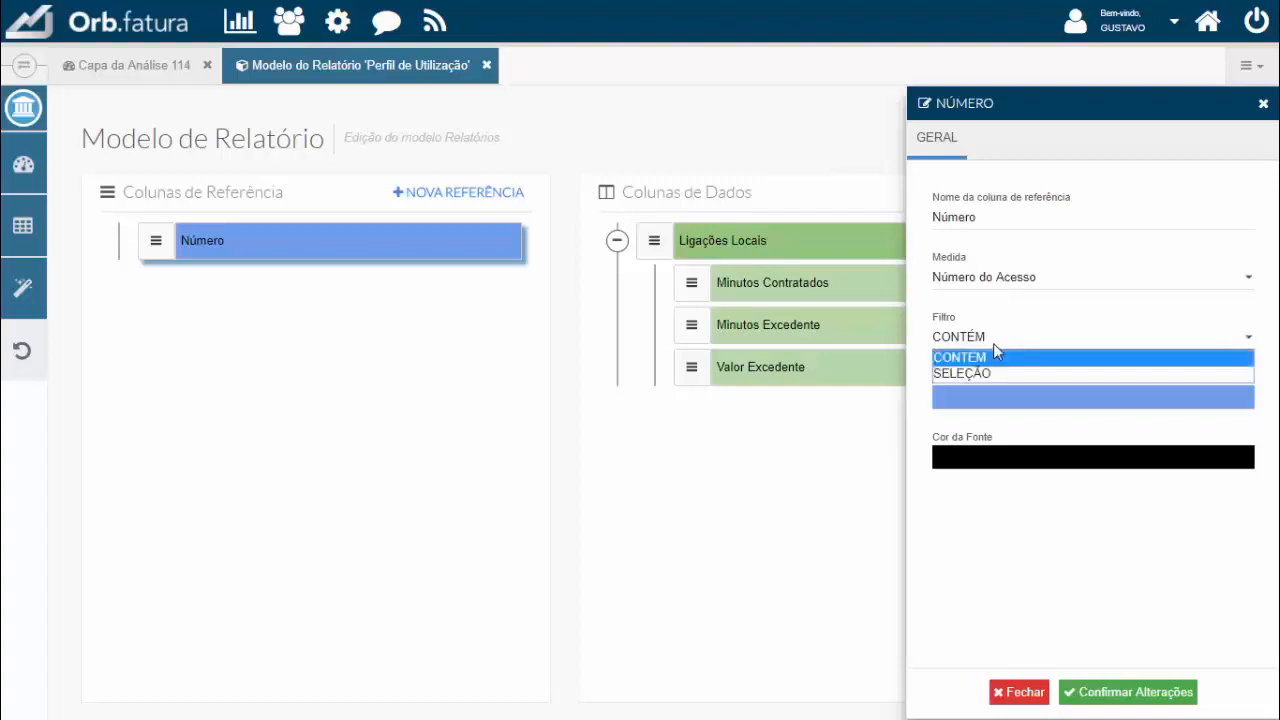
pyautogui.click(986, 373)
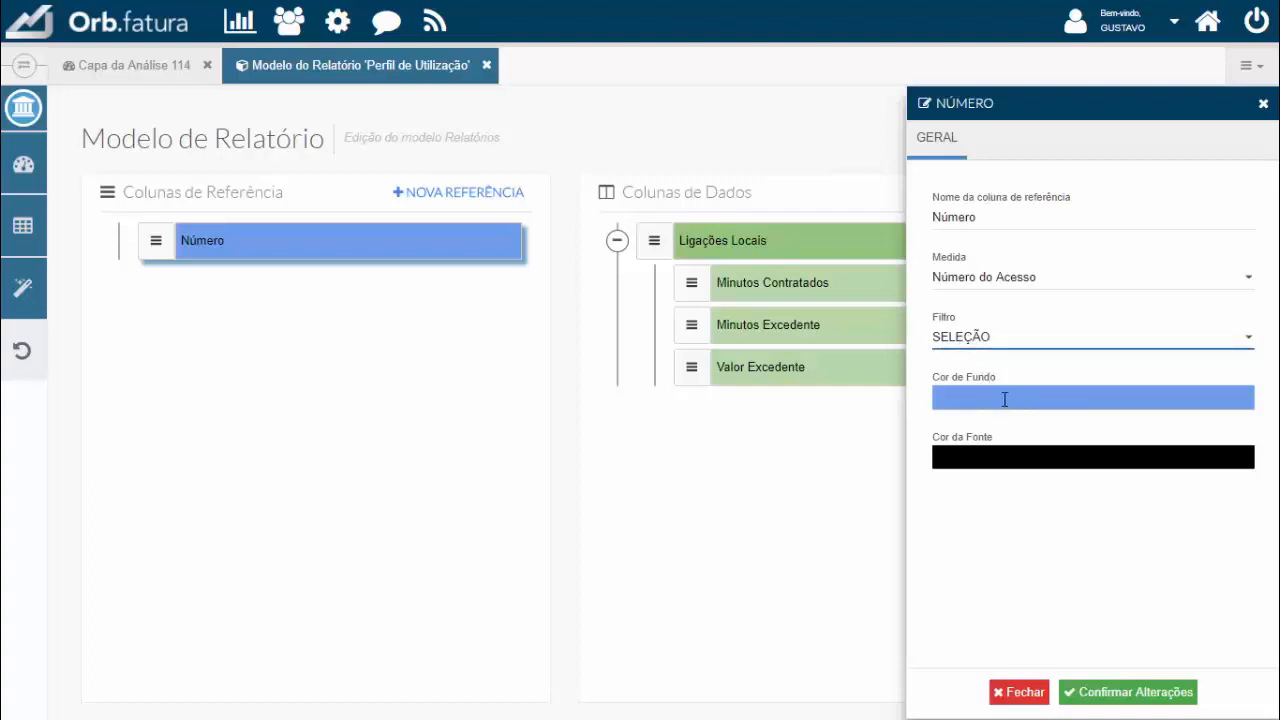
# Set the Número column's background colour to dark green #38761D and confirm the changes.
pyautogui.click(1012, 394)
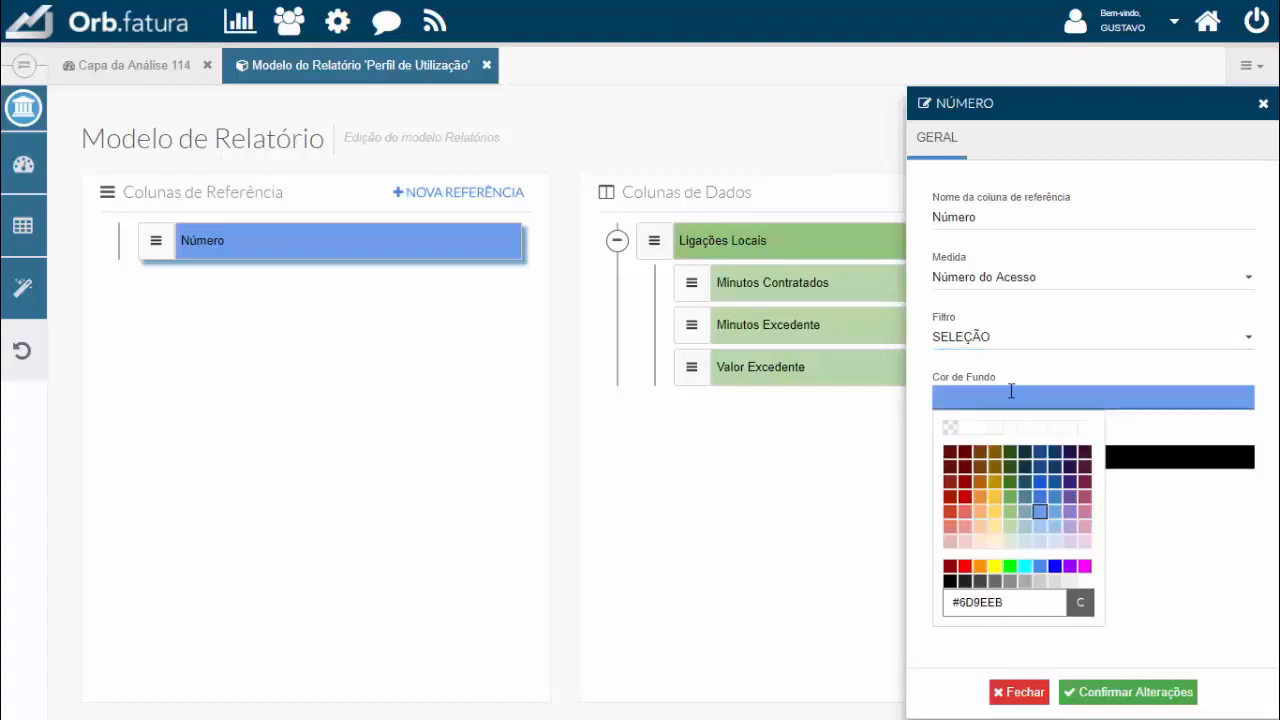
pyautogui.click(1009, 479)
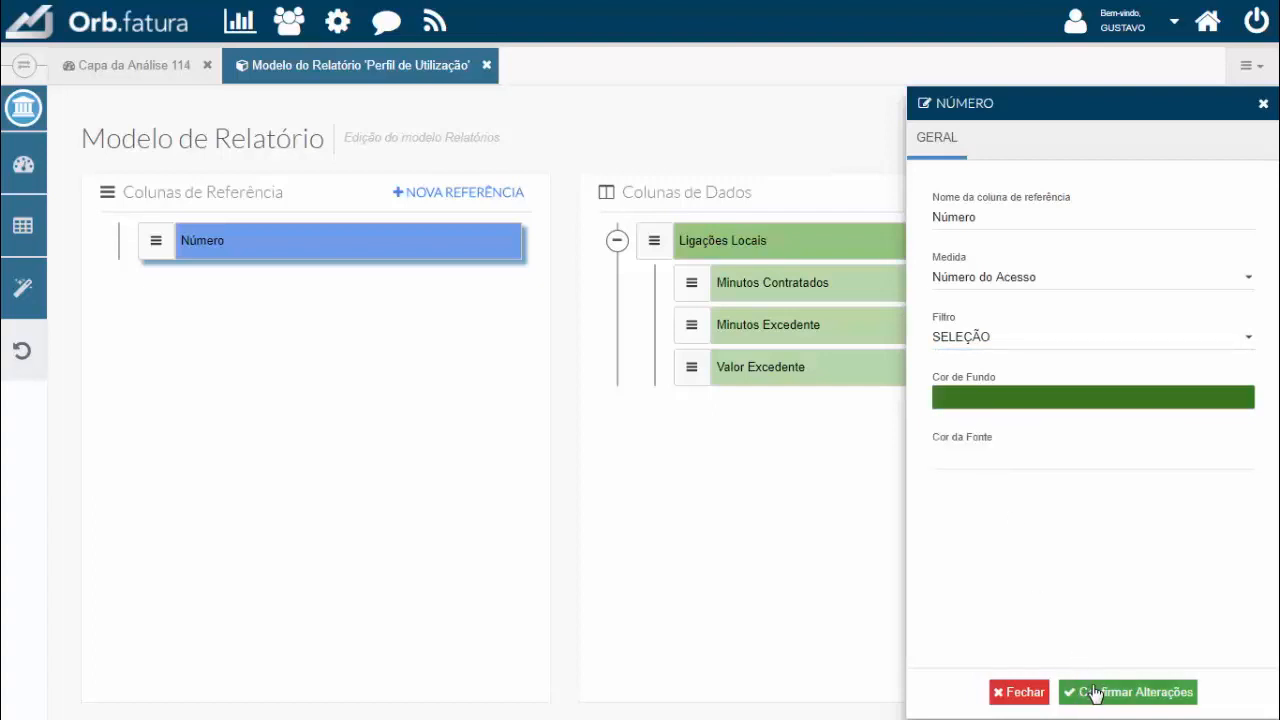
pyautogui.click(1127, 695)
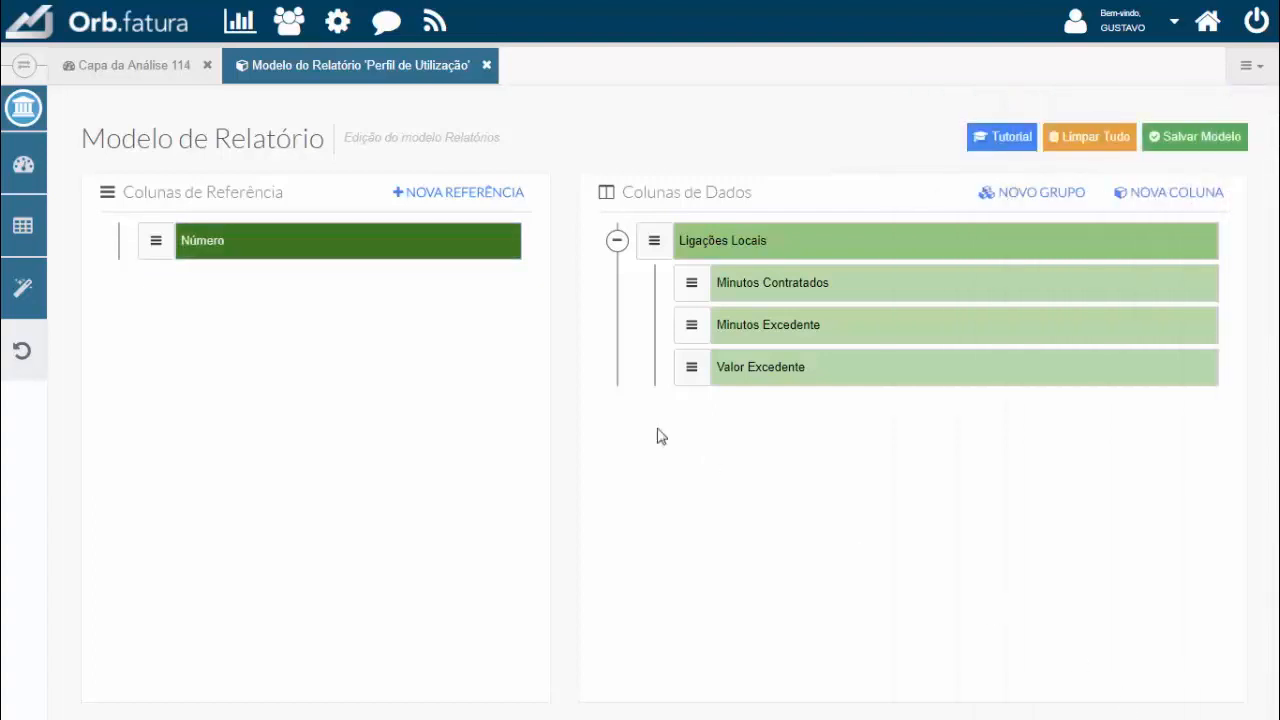
# Reopen the Número column's settings, set its background colour back to blue #6D9EEB and confirm the changes.
pyautogui.moveTo(306, 240)
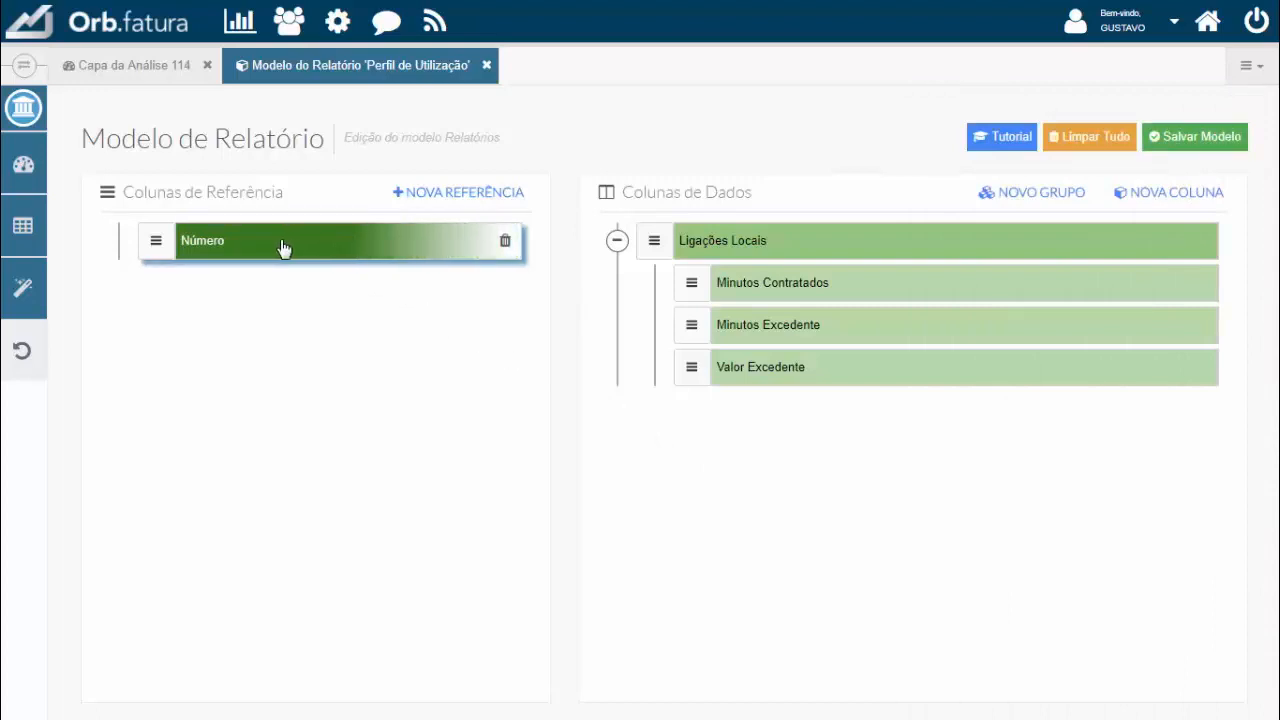
pyautogui.click(283, 247)
pyautogui.click(1043, 399)
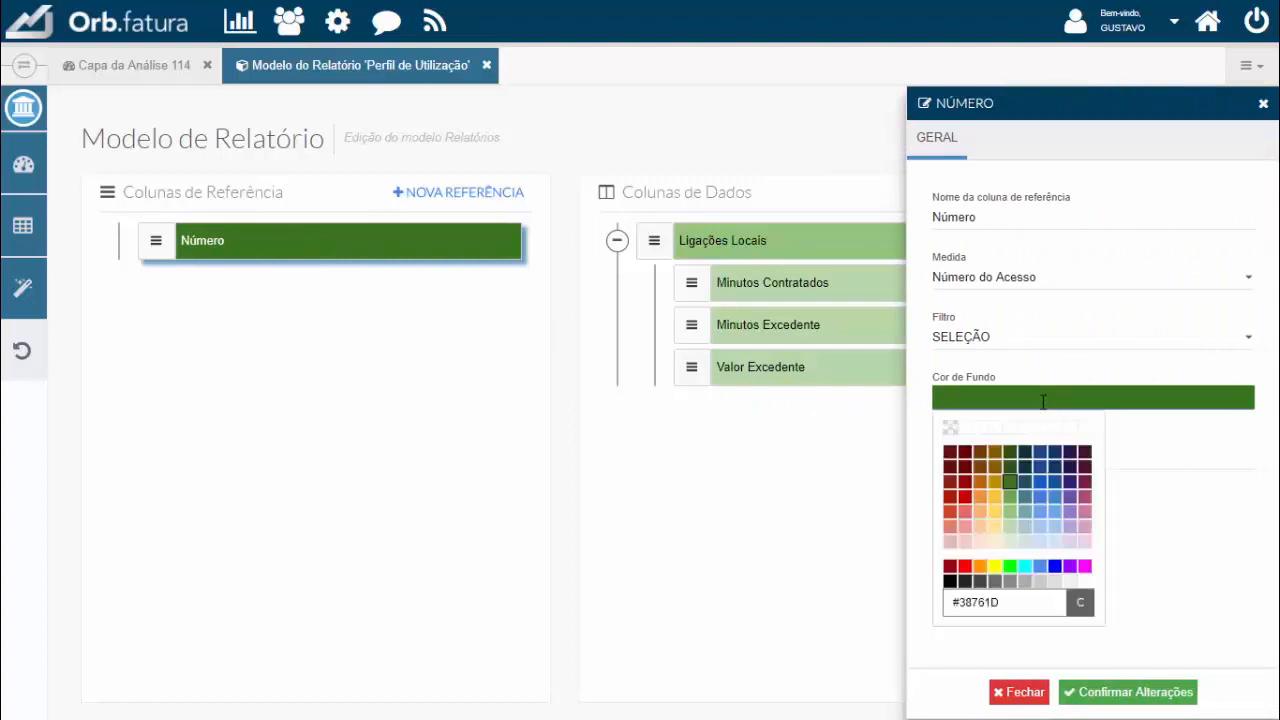
pyautogui.click(1038, 513)
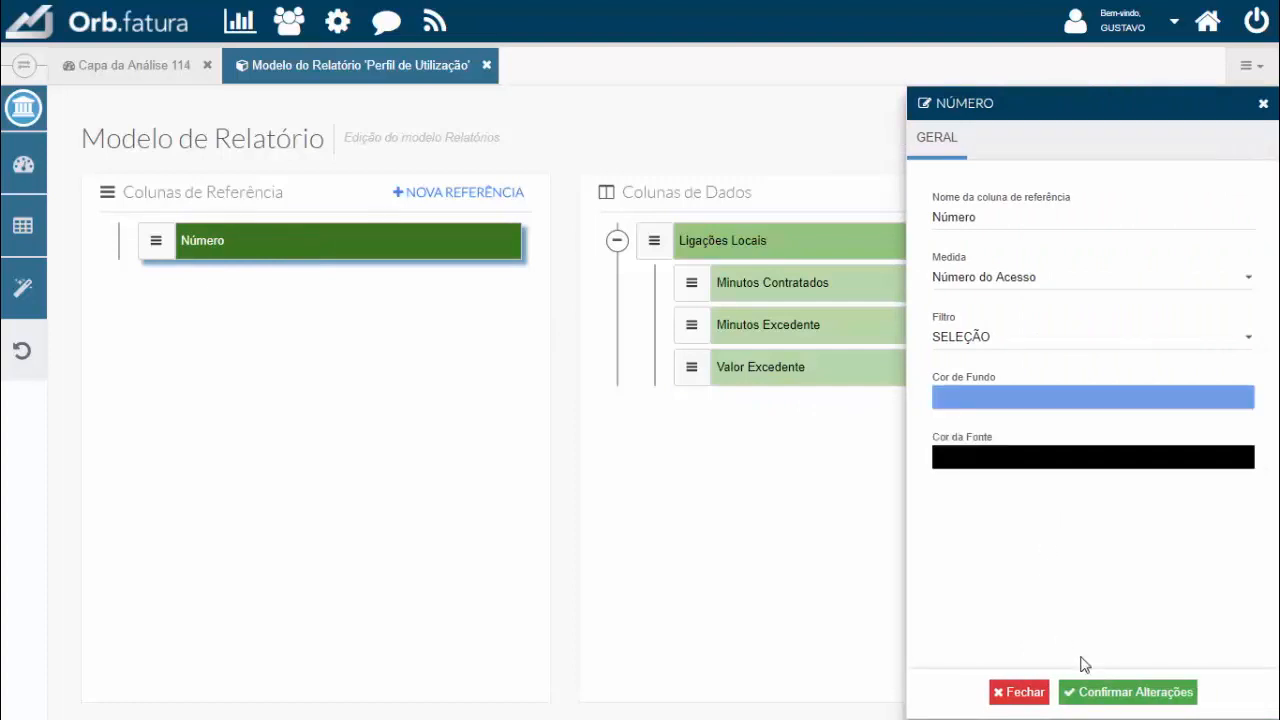
pyautogui.click(1110, 698)
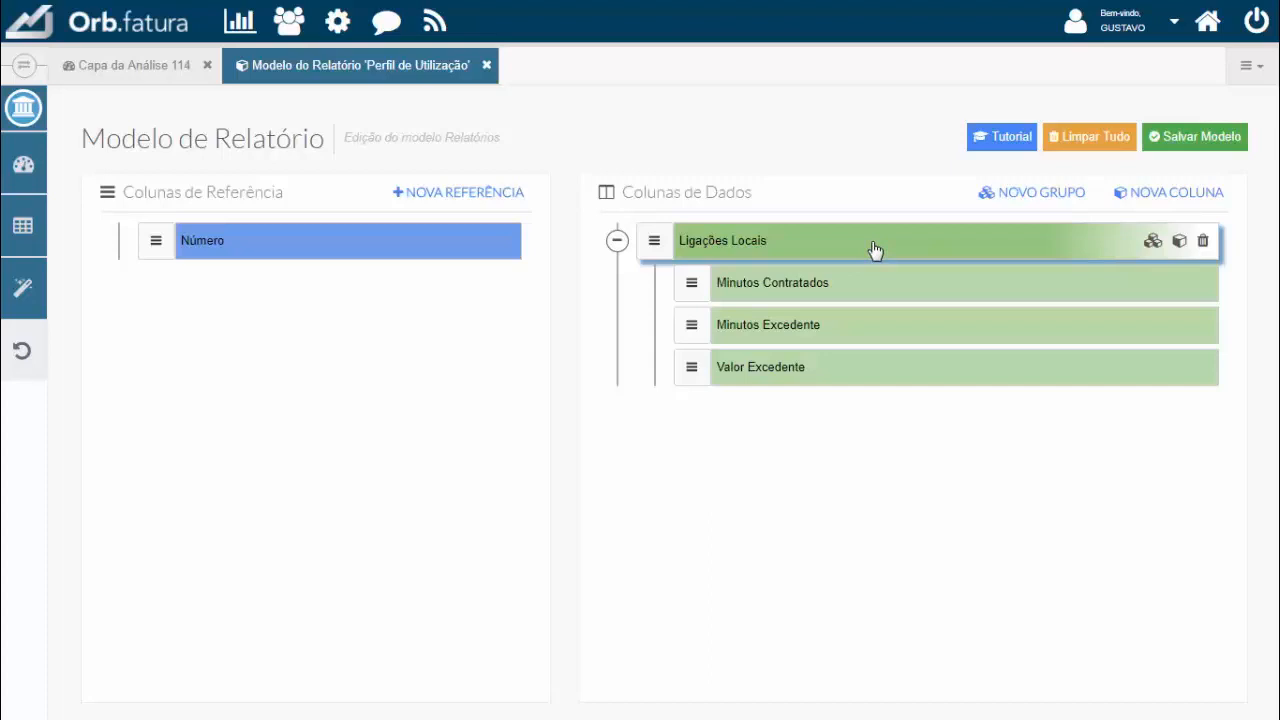
# In the Ligações Locais group's totals, disable Valor, enable Minutos and confirm the changes.
pyautogui.click(873, 249)
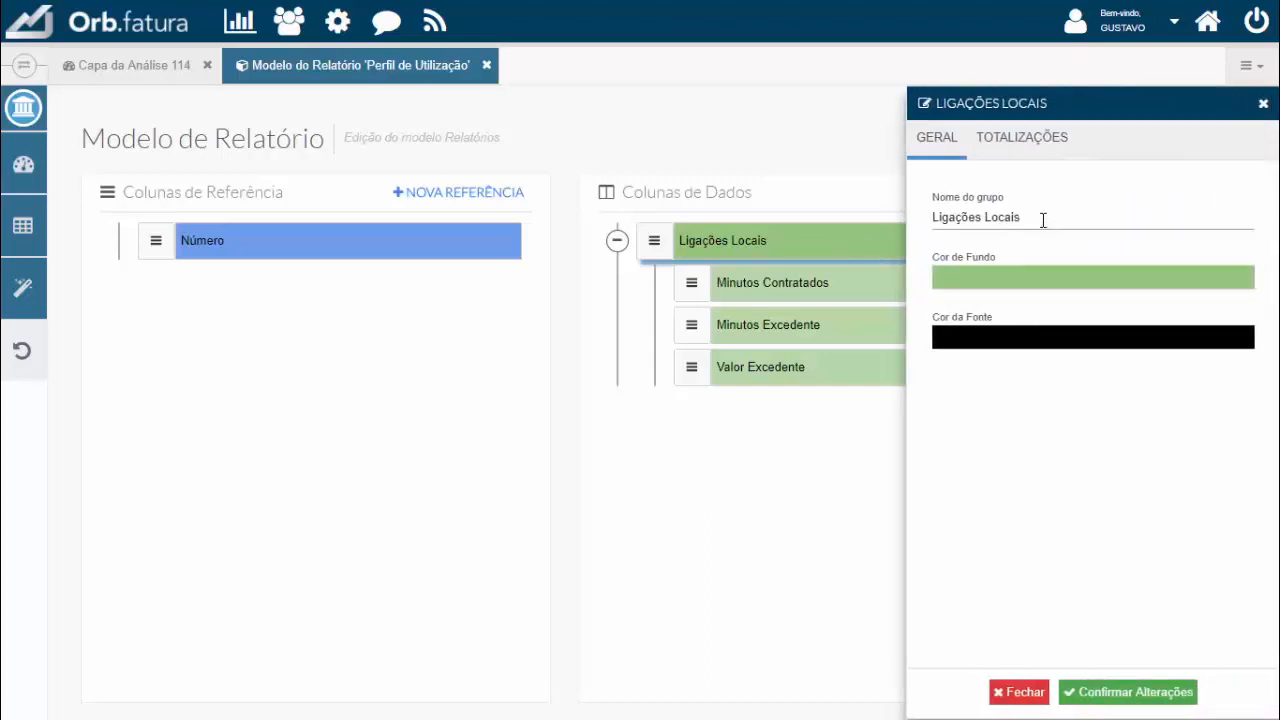
pyautogui.moveTo(1043, 220); pyautogui.dragTo(932, 221)
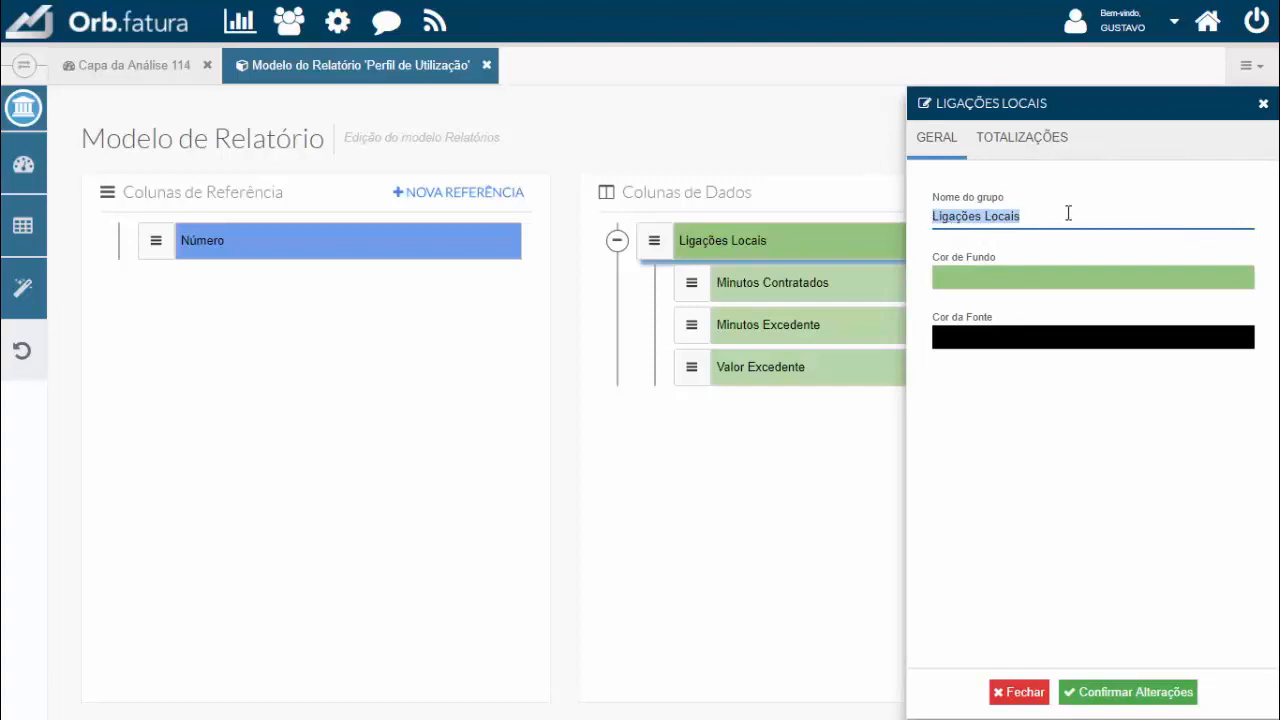
pyautogui.click(1068, 213)
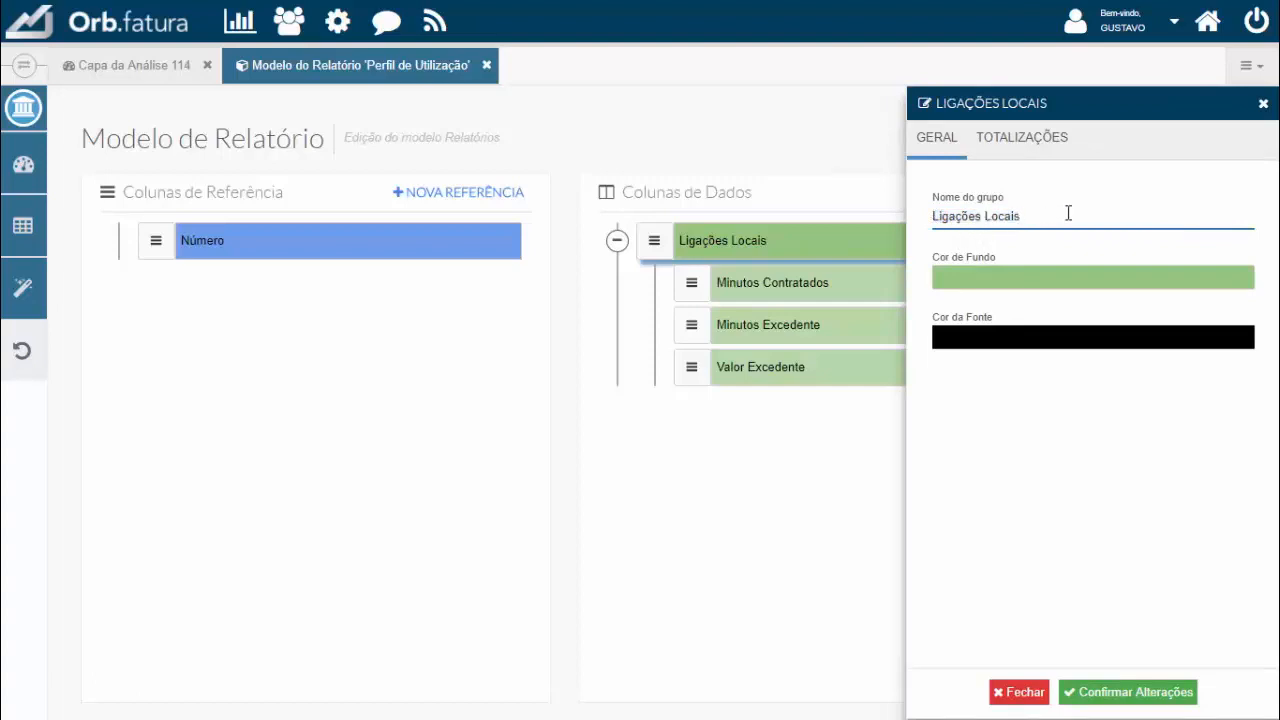
pyautogui.click(1005, 147)
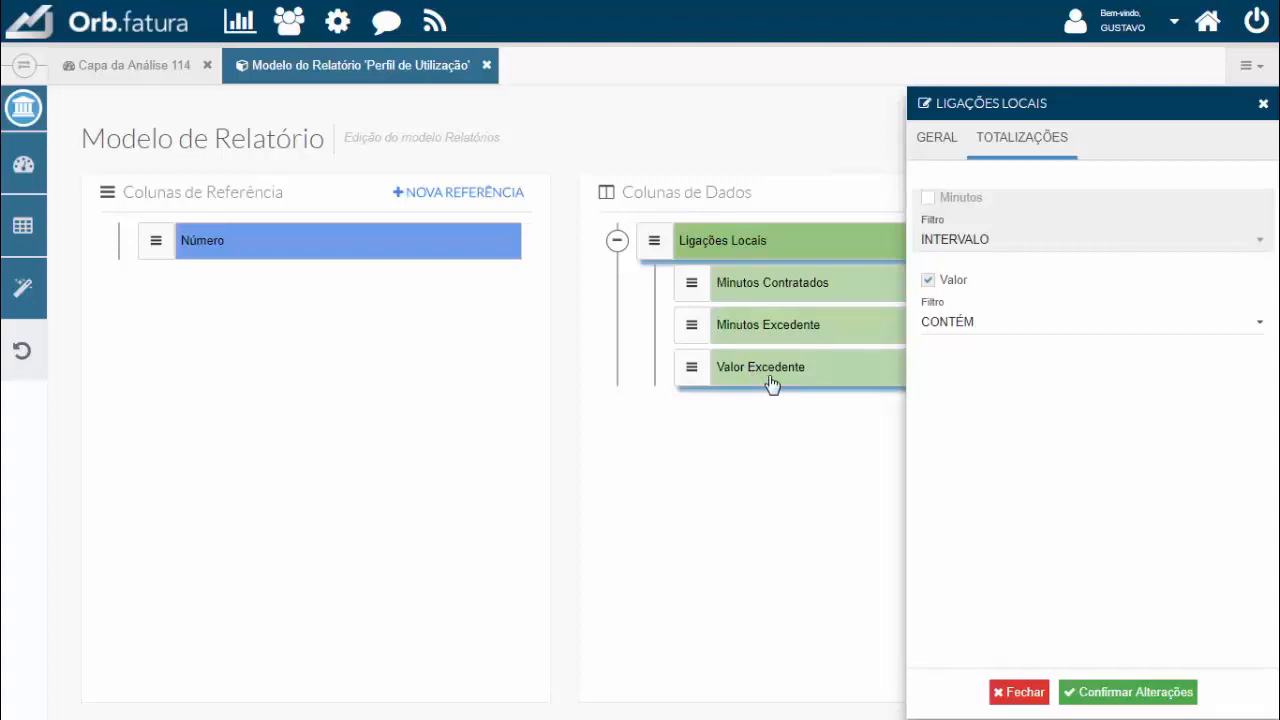
pyautogui.click(928, 286)
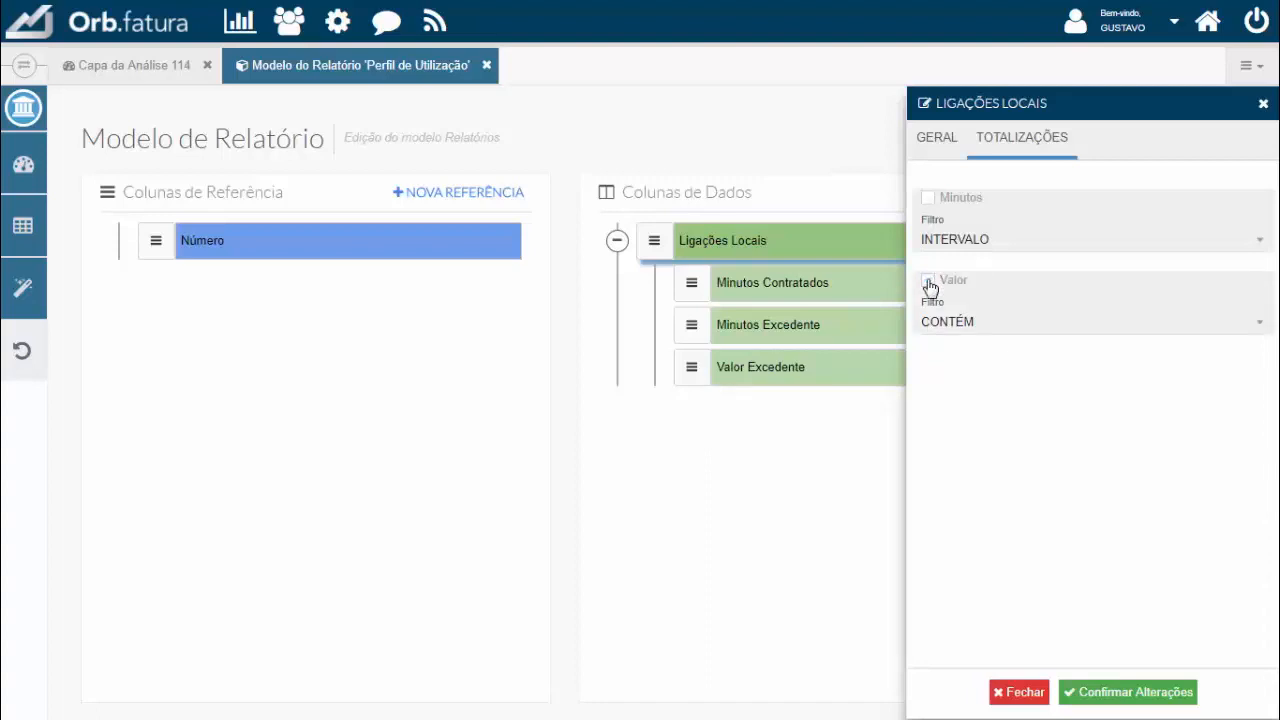
pyautogui.click(928, 199)
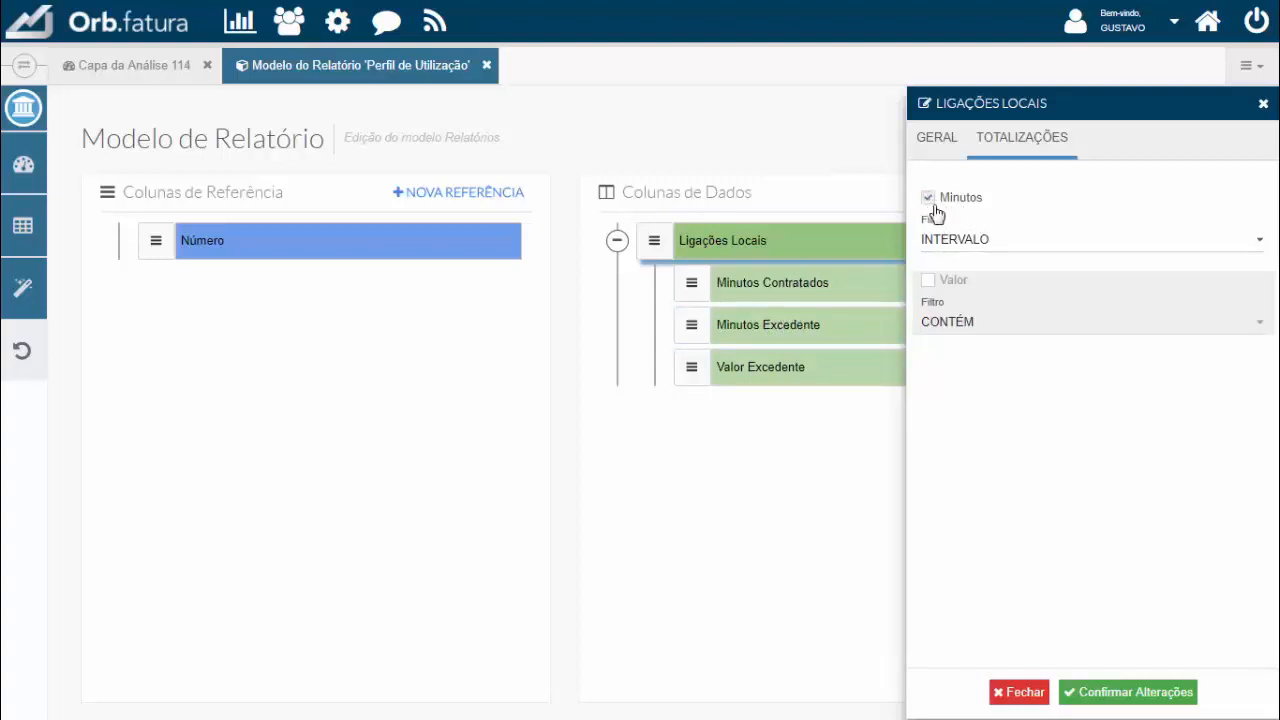
pyautogui.click(1107, 692)
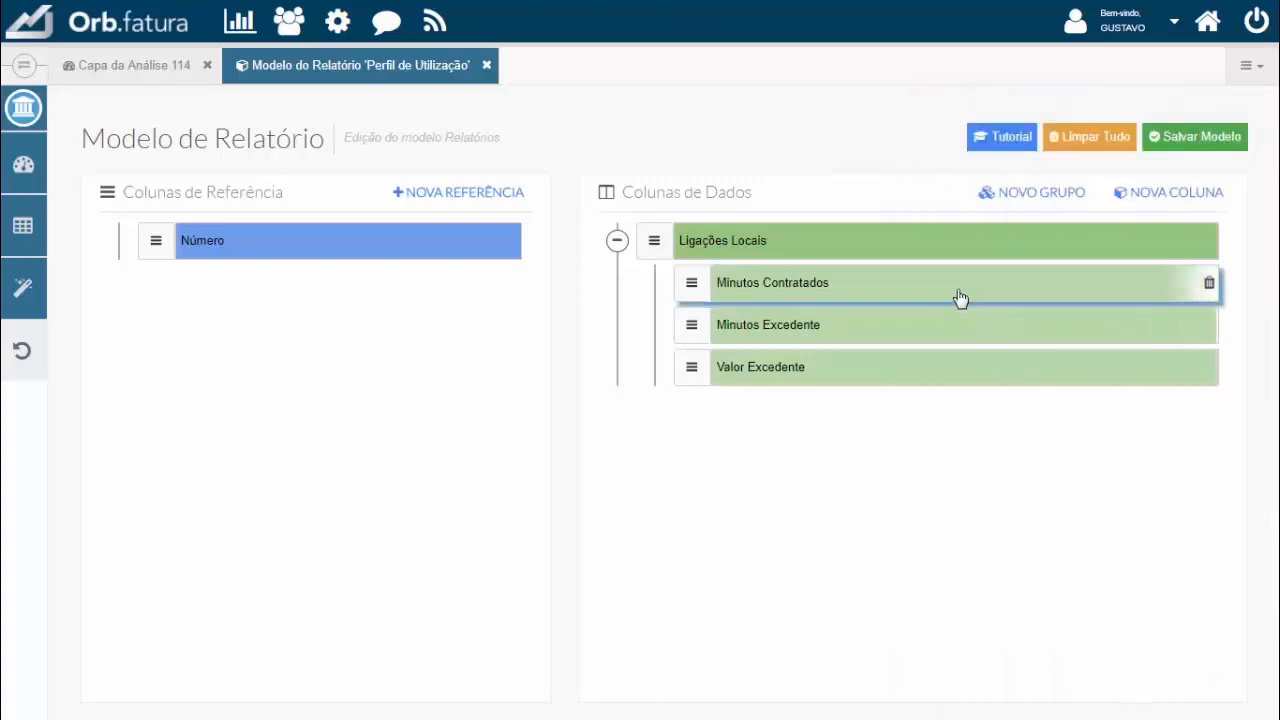
# Open the Minutos Contratados column and examine its general settings, filter options and conditions.
pyautogui.click(865, 296)
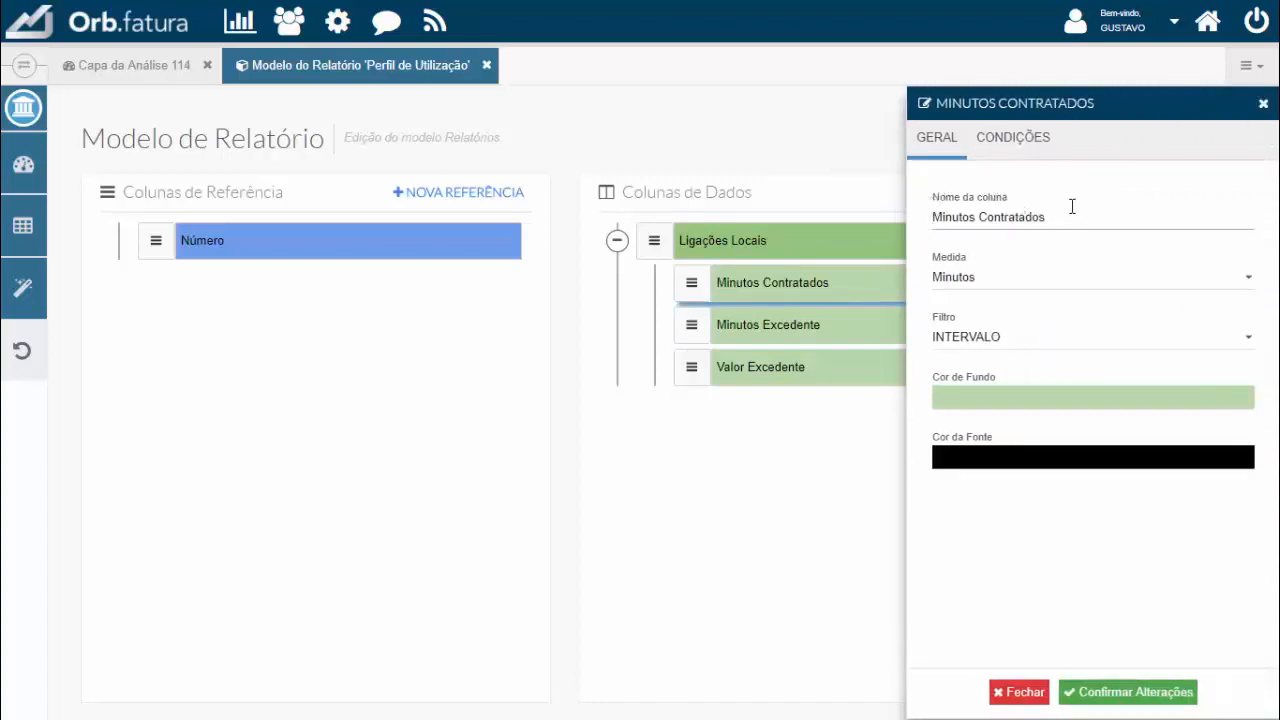
pyautogui.click(936, 217)
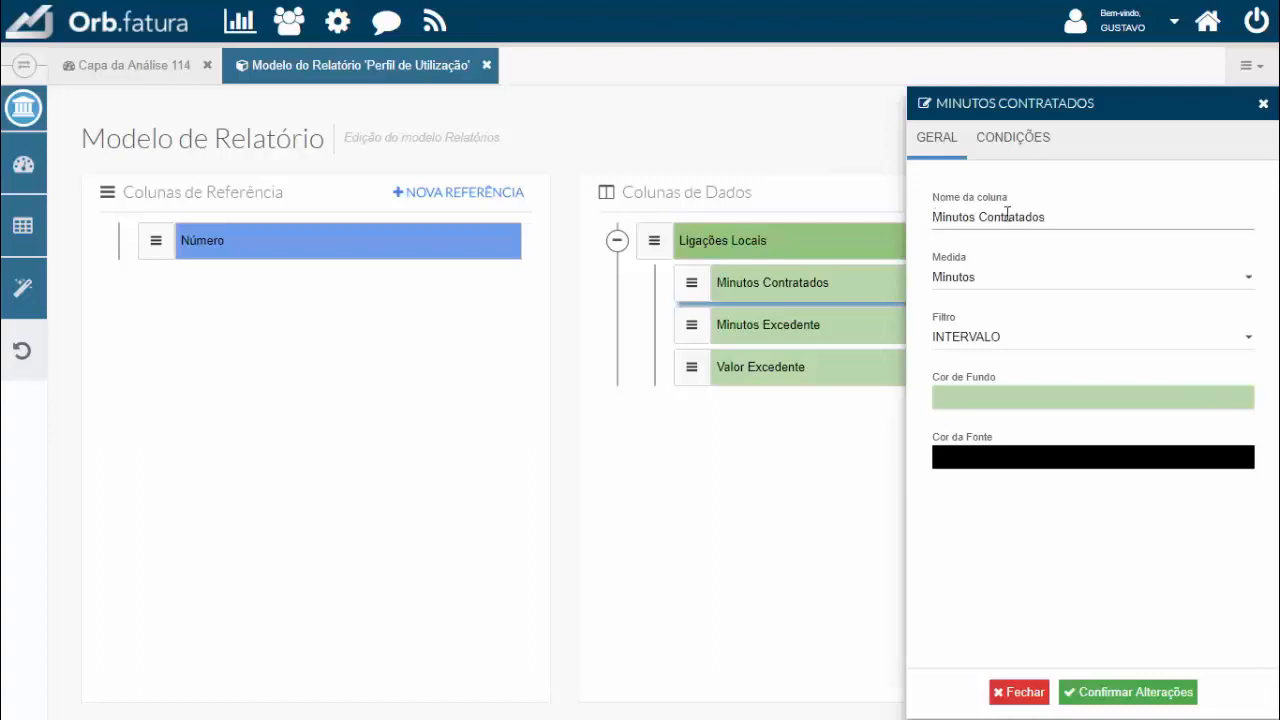
pyautogui.click(1001, 340)
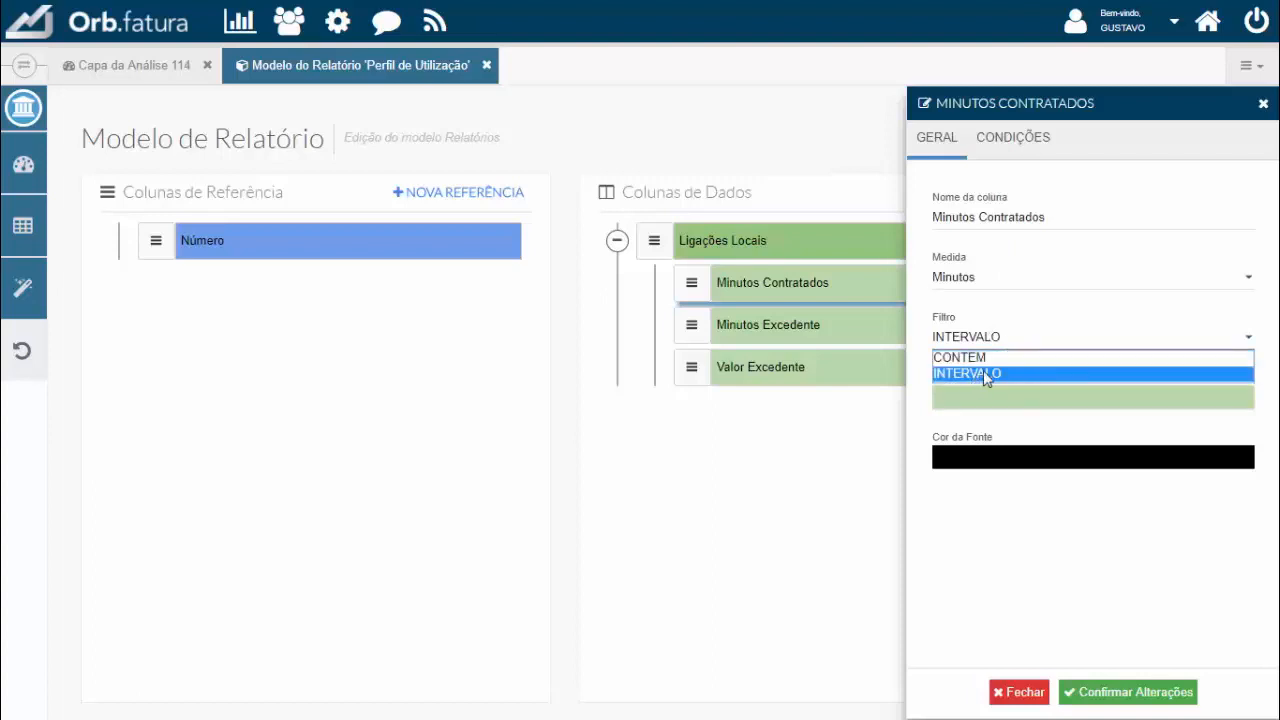
pyautogui.click(983, 373)
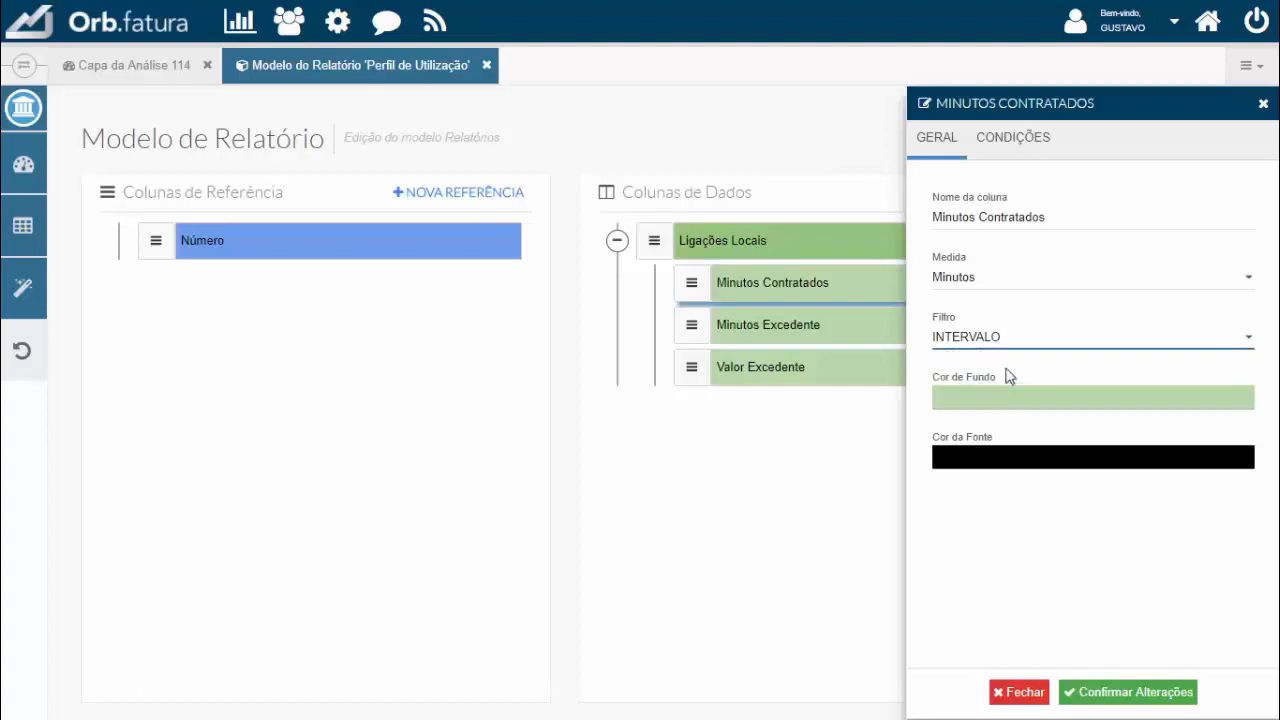
pyautogui.click(1011, 146)
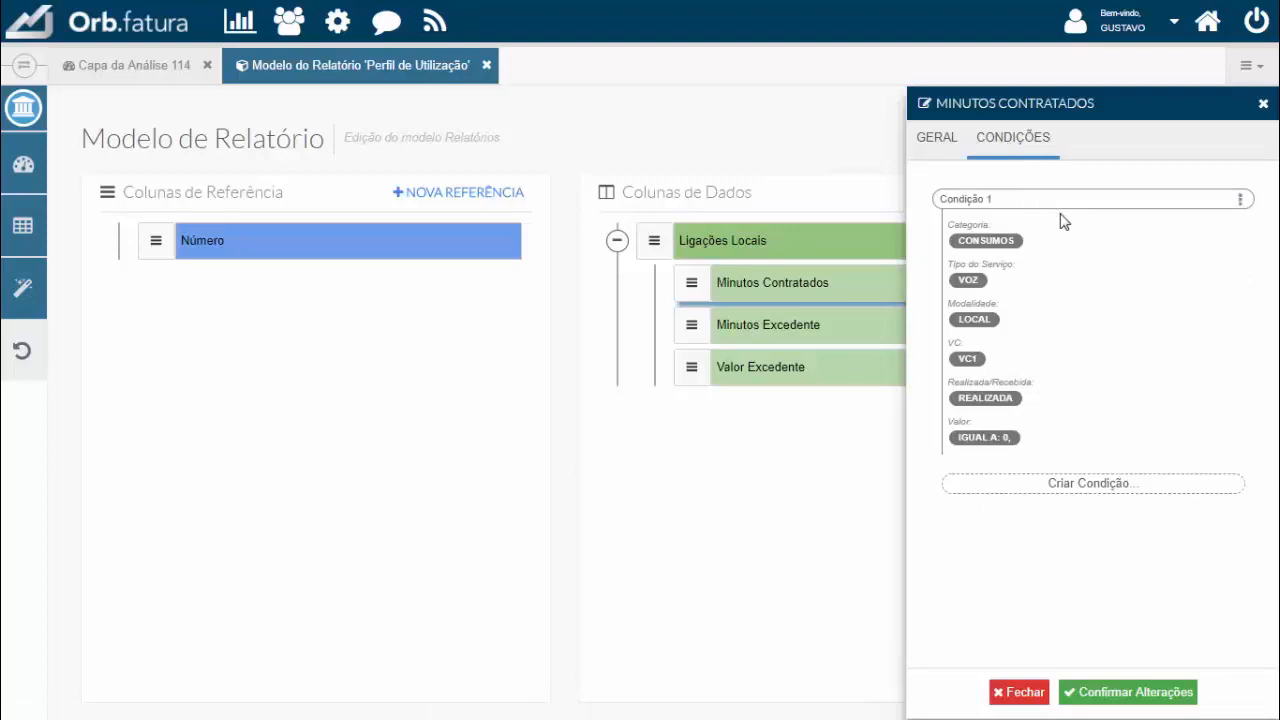
pyautogui.click(940, 140)
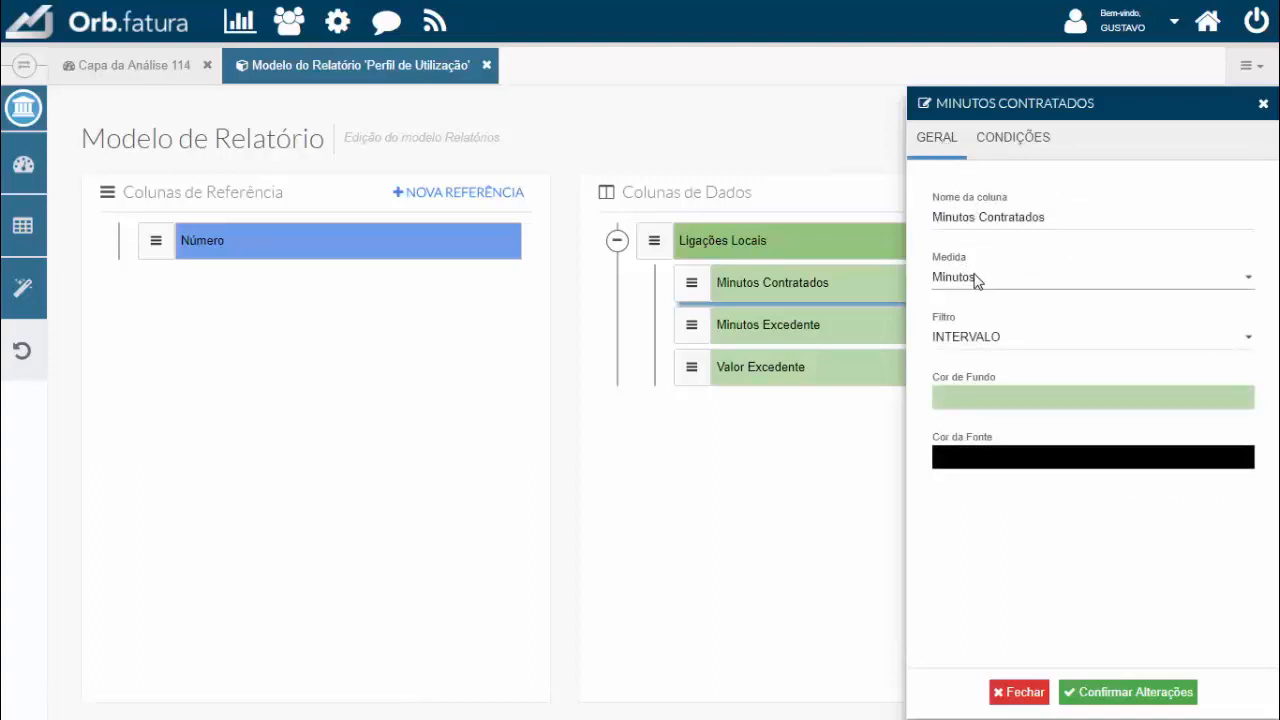
pyautogui.click(1018, 145)
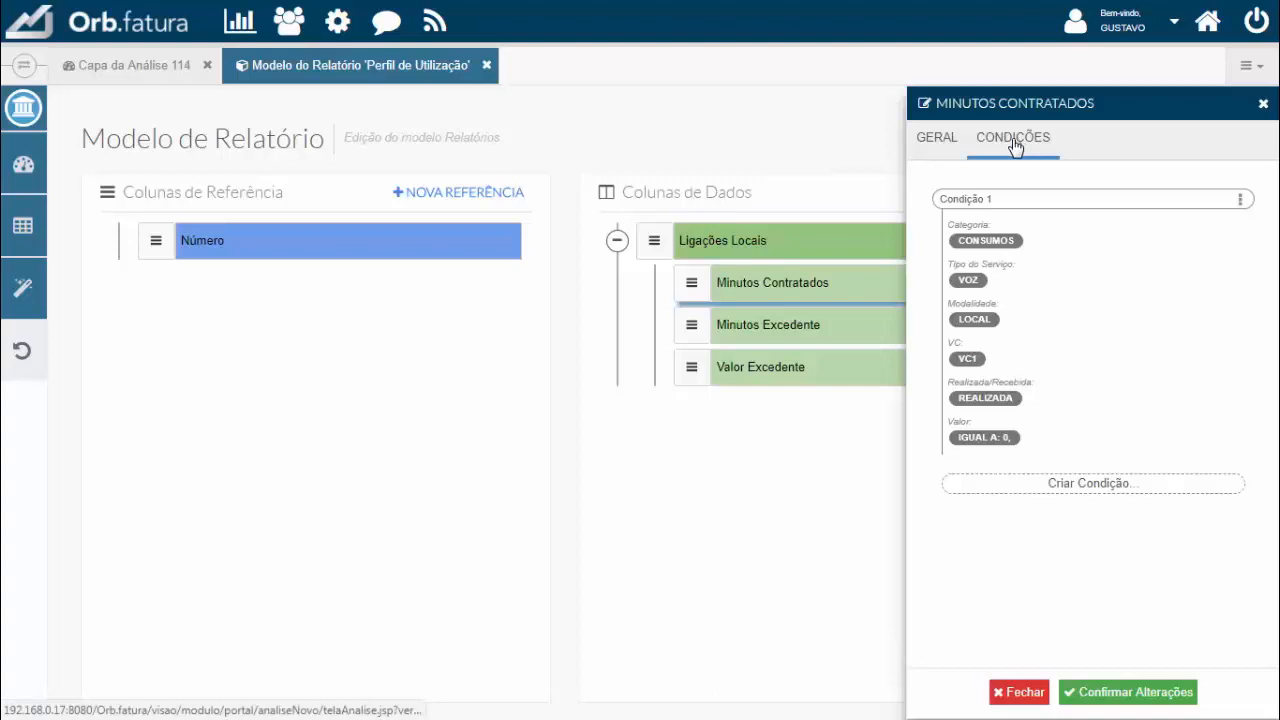
# Remove Condição 1 from the Minutos Contratados column and create a new condition in its place.
pyautogui.click(1240, 200)
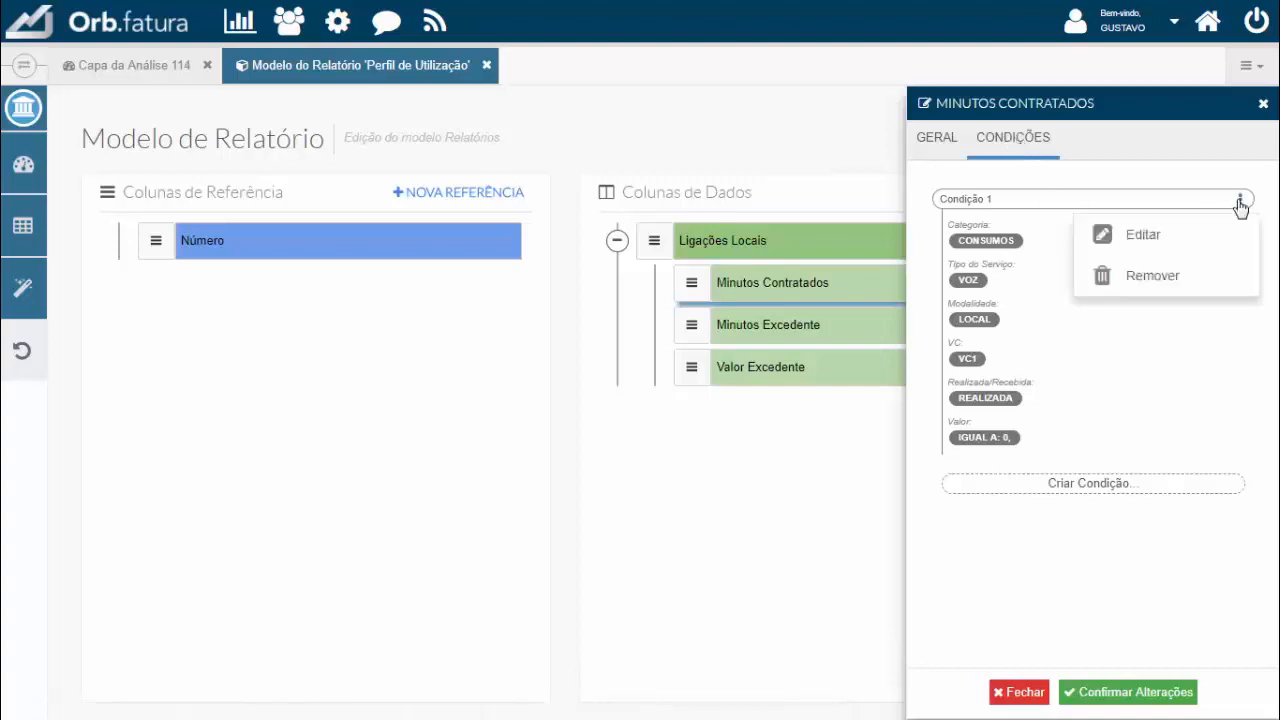
pyautogui.click(1146, 283)
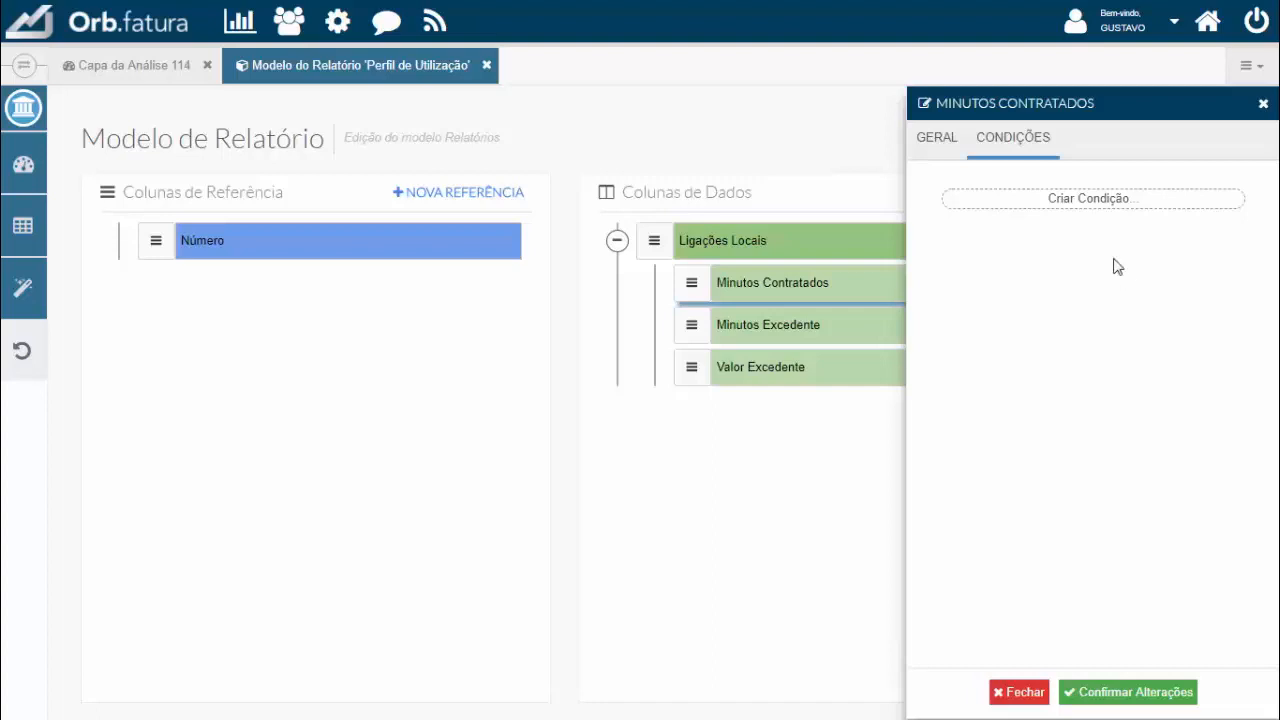
pyautogui.click(1088, 199)
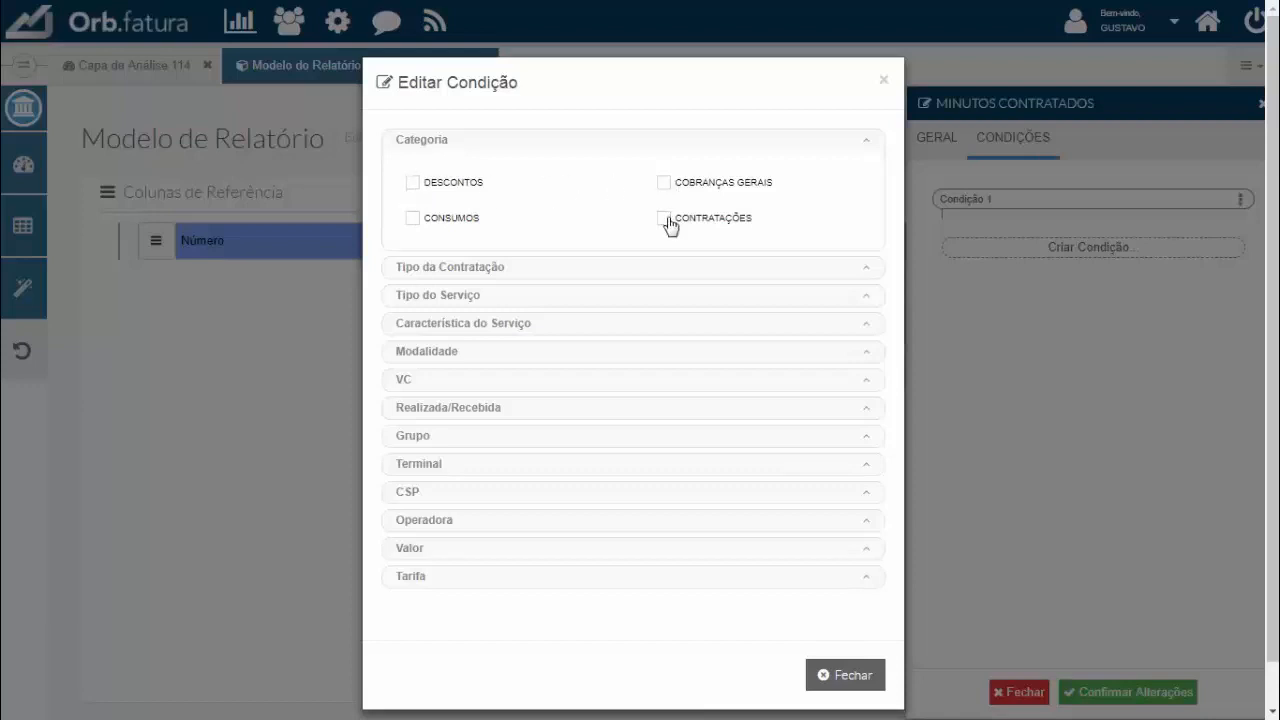
# In the new condition, set Categoria to CONSUMOS, Tipo do Serviço to VOZ and Modalidade to LOCAL.
pyautogui.click(414, 219)
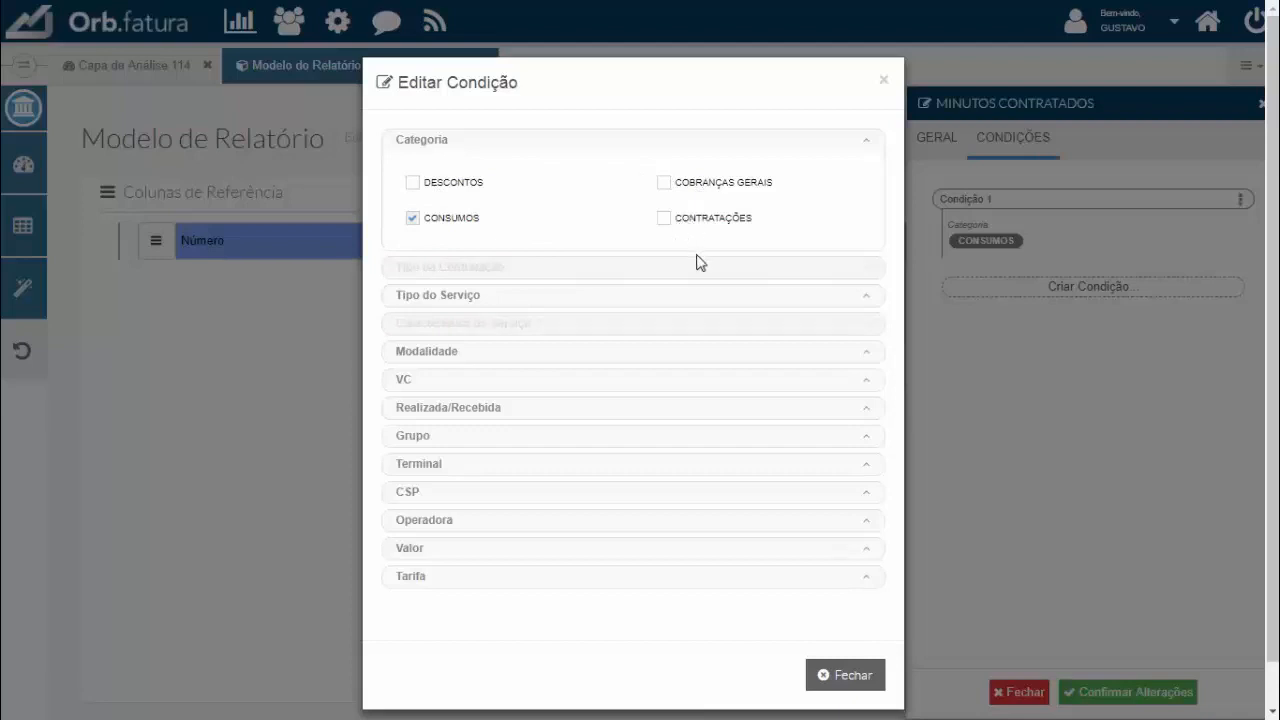
pyautogui.click(538, 297)
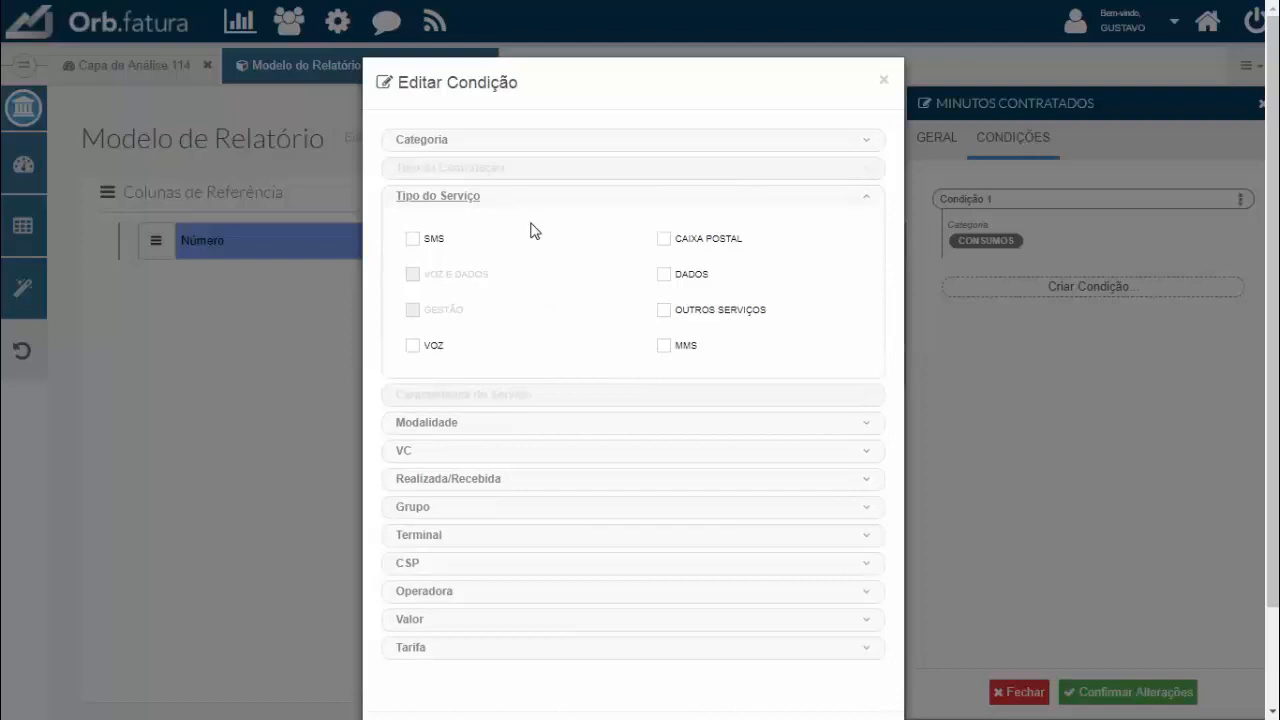
pyautogui.click(414, 346)
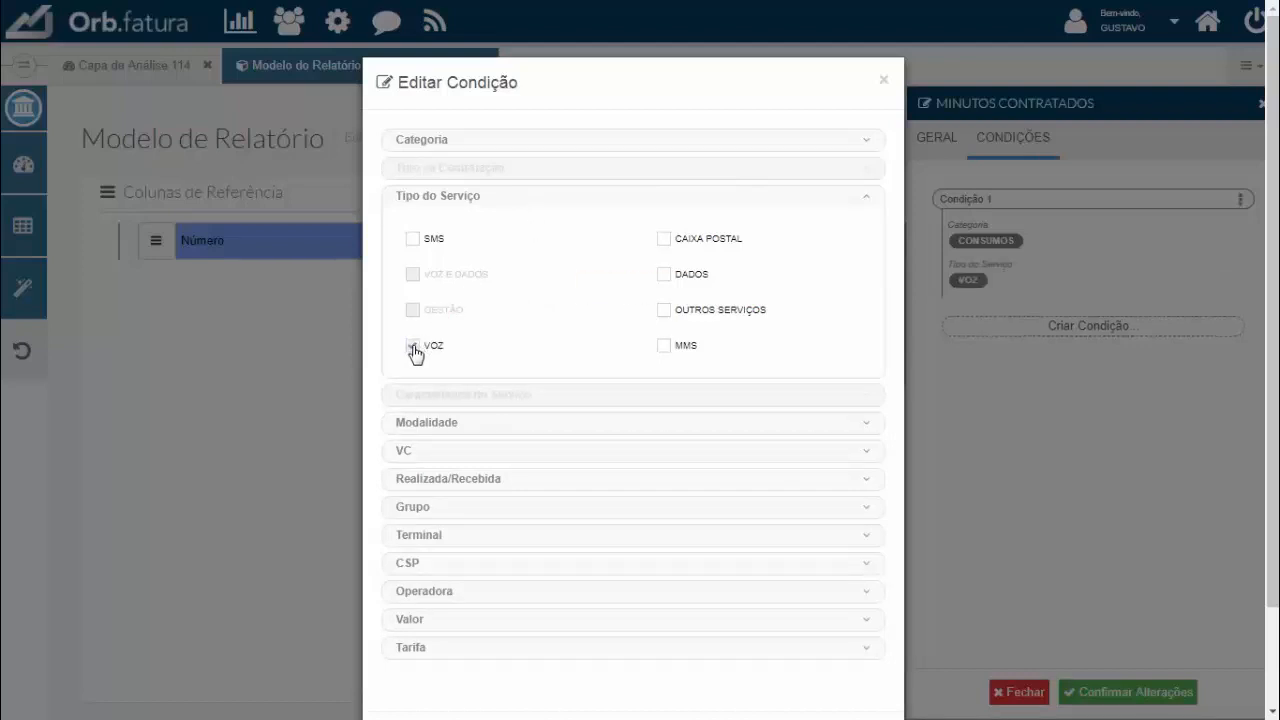
pyautogui.click(456, 424)
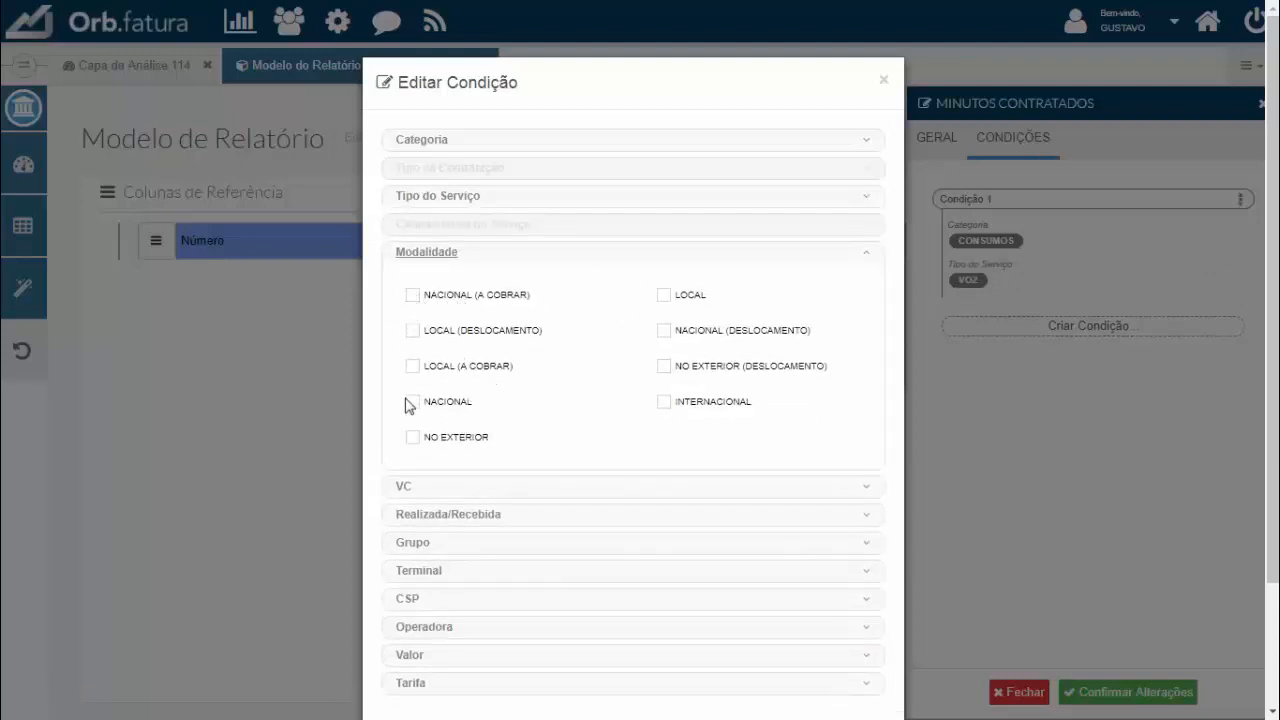
pyautogui.click(664, 297)
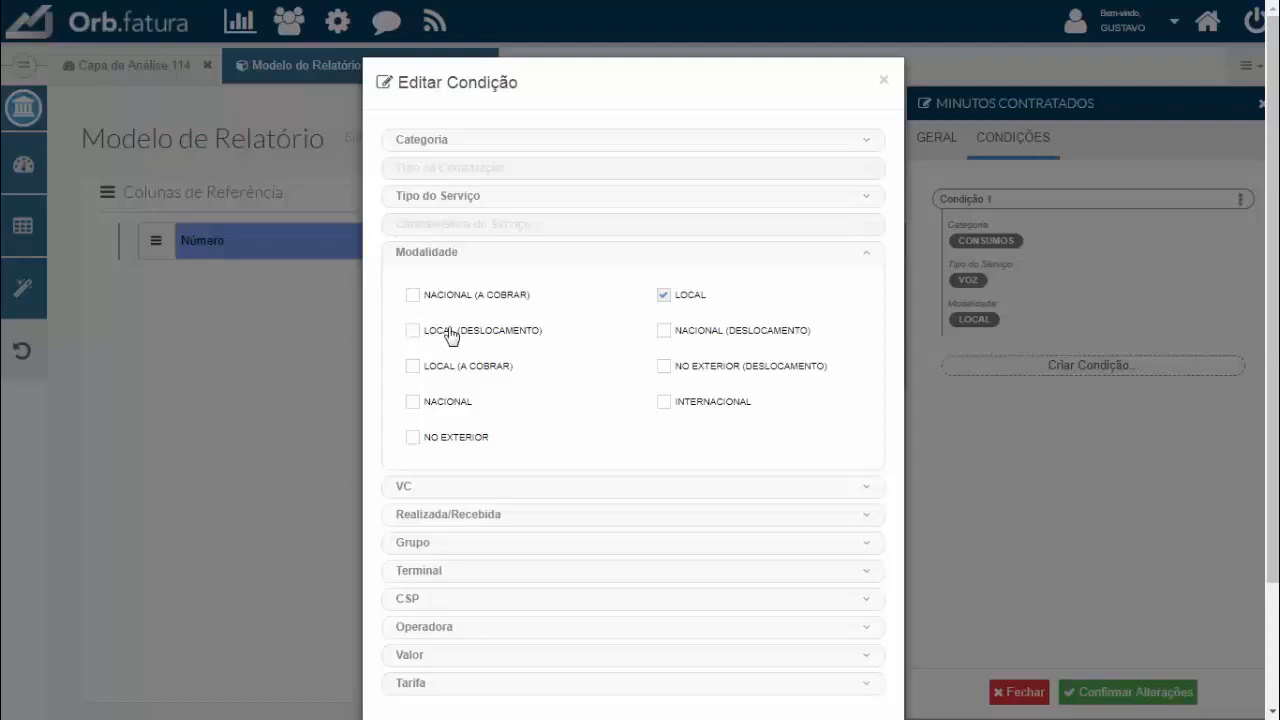
pyautogui.click(664, 295)
# Set the condition's VC to VC1 and its Realizada/Recebida criterion to REALIZADA.
pyautogui.click(613, 491)
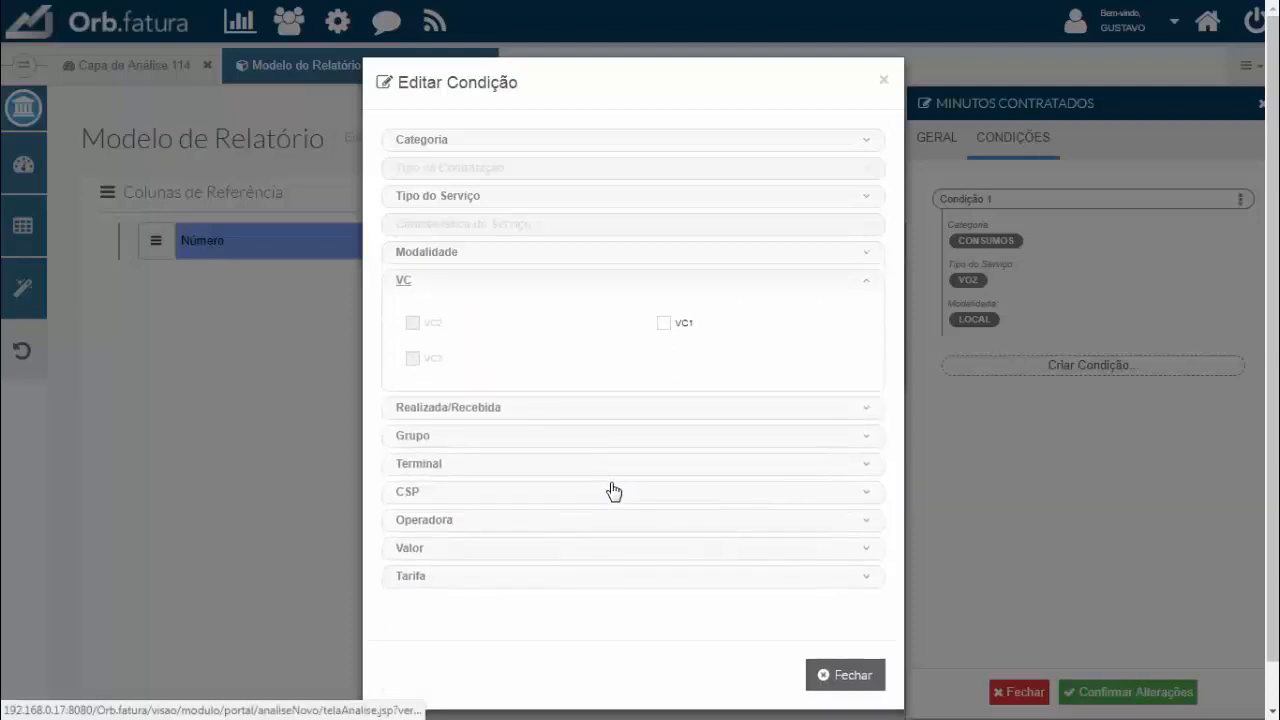
pyautogui.click(664, 323)
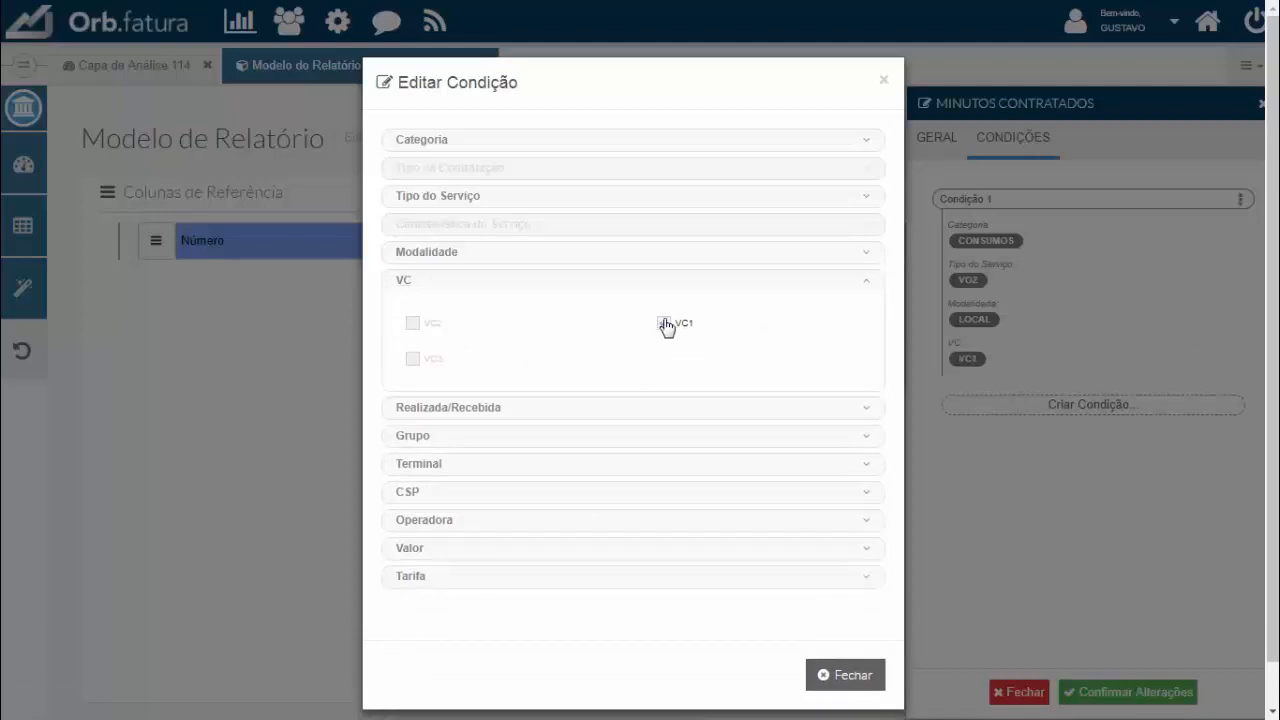
pyautogui.click(517, 412)
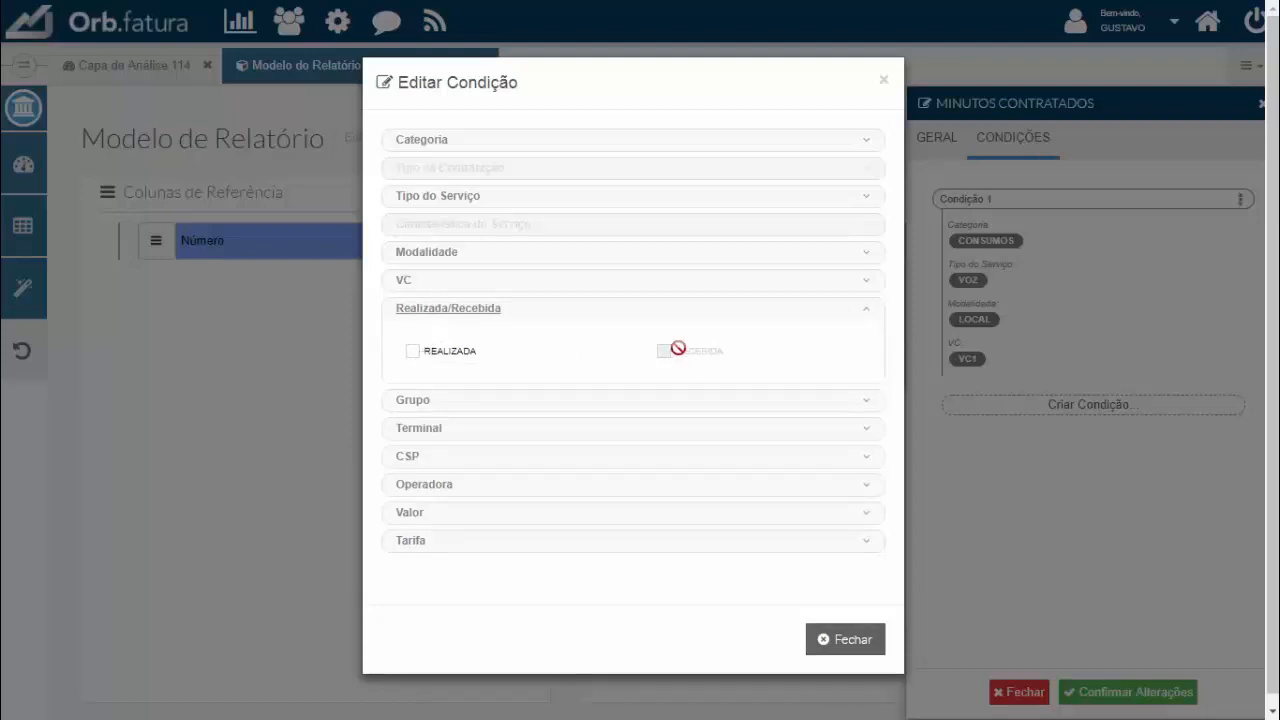
pyautogui.click(433, 356)
# Examine the condition's options for Grupo, Terminal, CSP and Operadora.
pyautogui.click(449, 403)
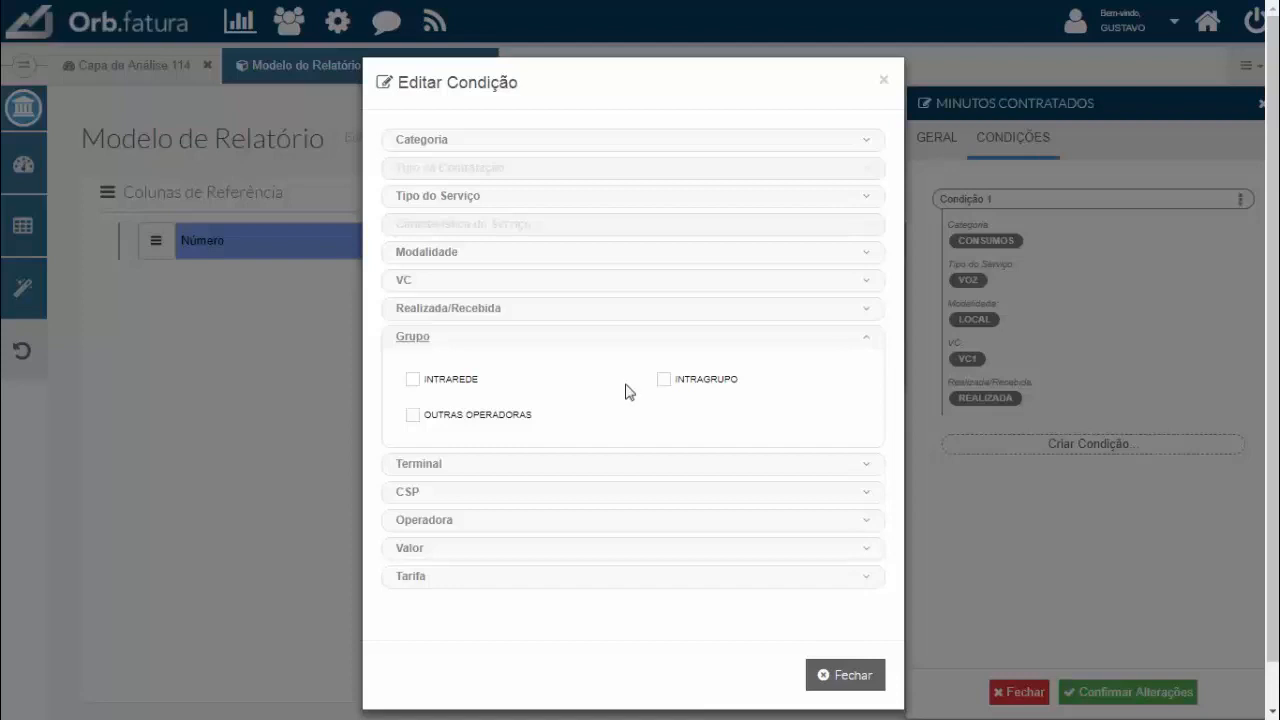
pyautogui.scroll(-1, 564, 365)
pyautogui.scroll(-1, 564, 365)
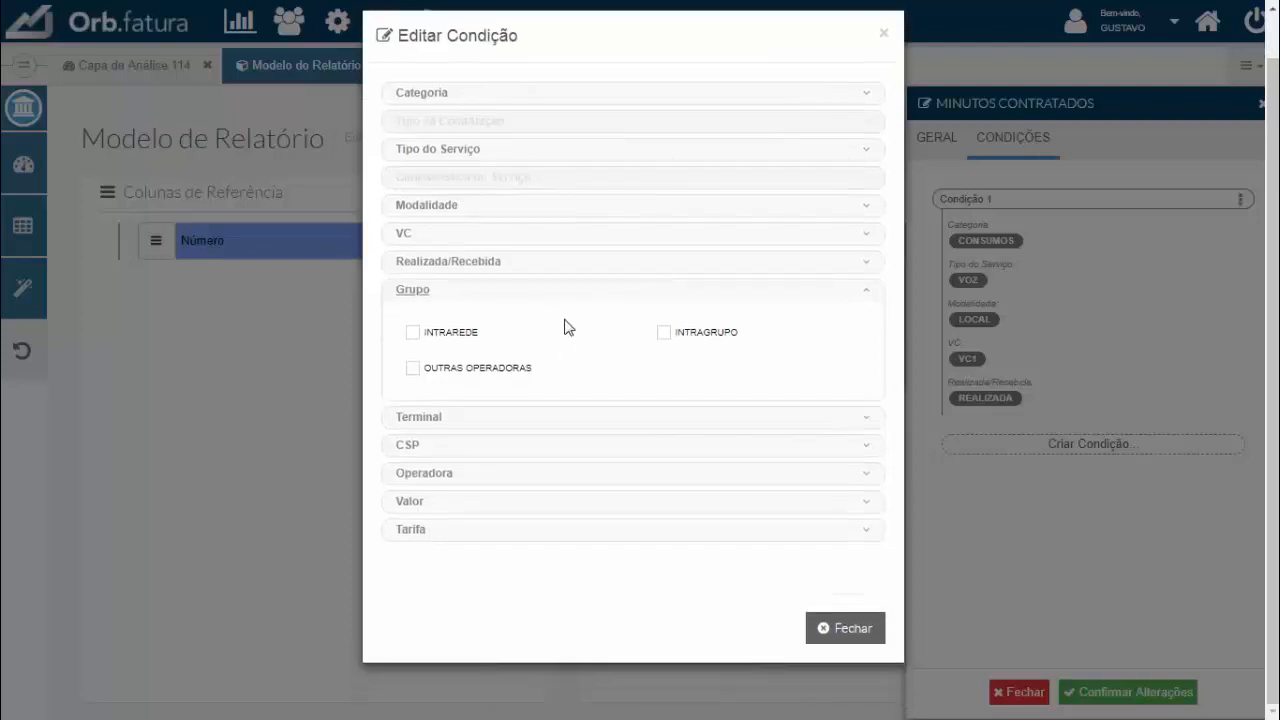
pyautogui.click(487, 420)
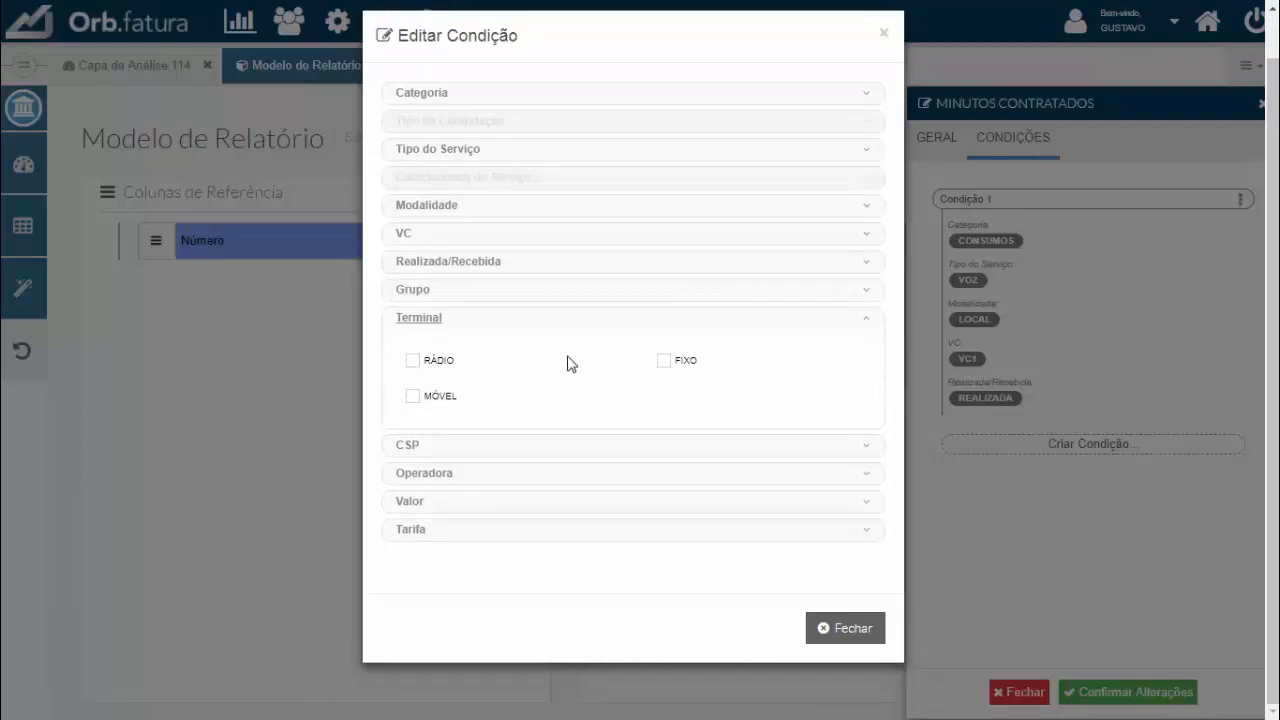
pyautogui.click(523, 448)
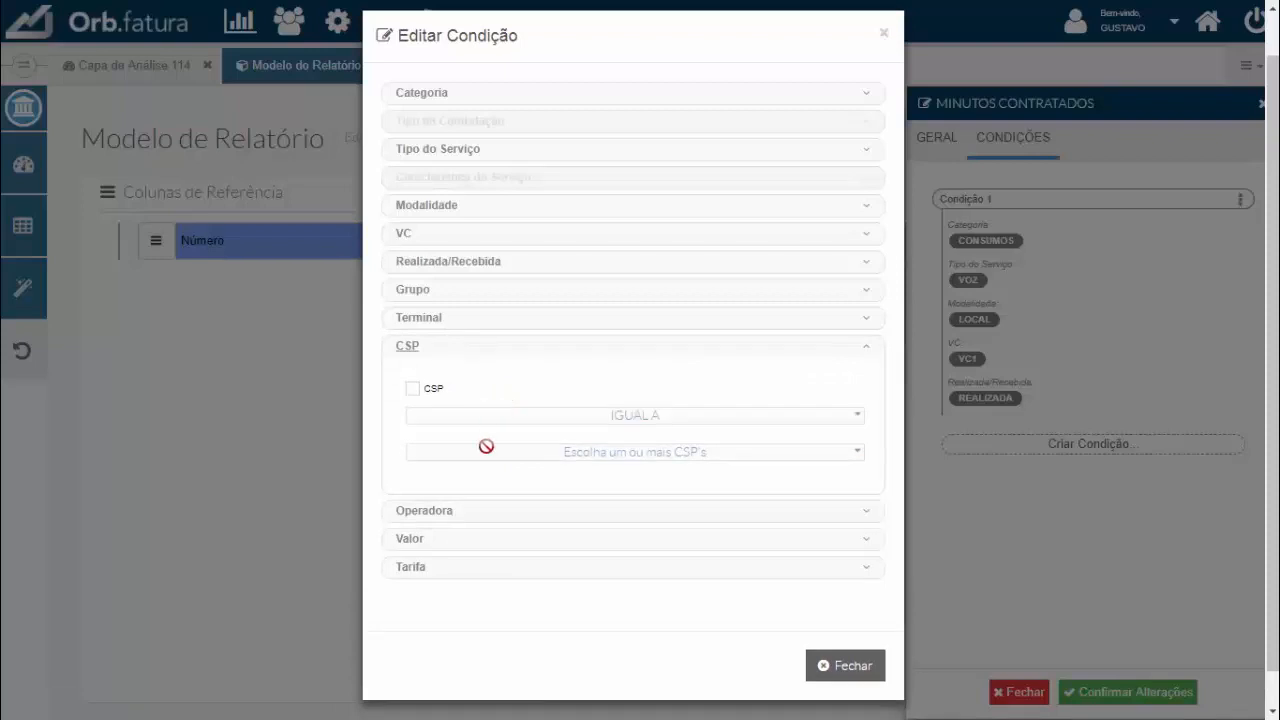
pyautogui.click(483, 513)
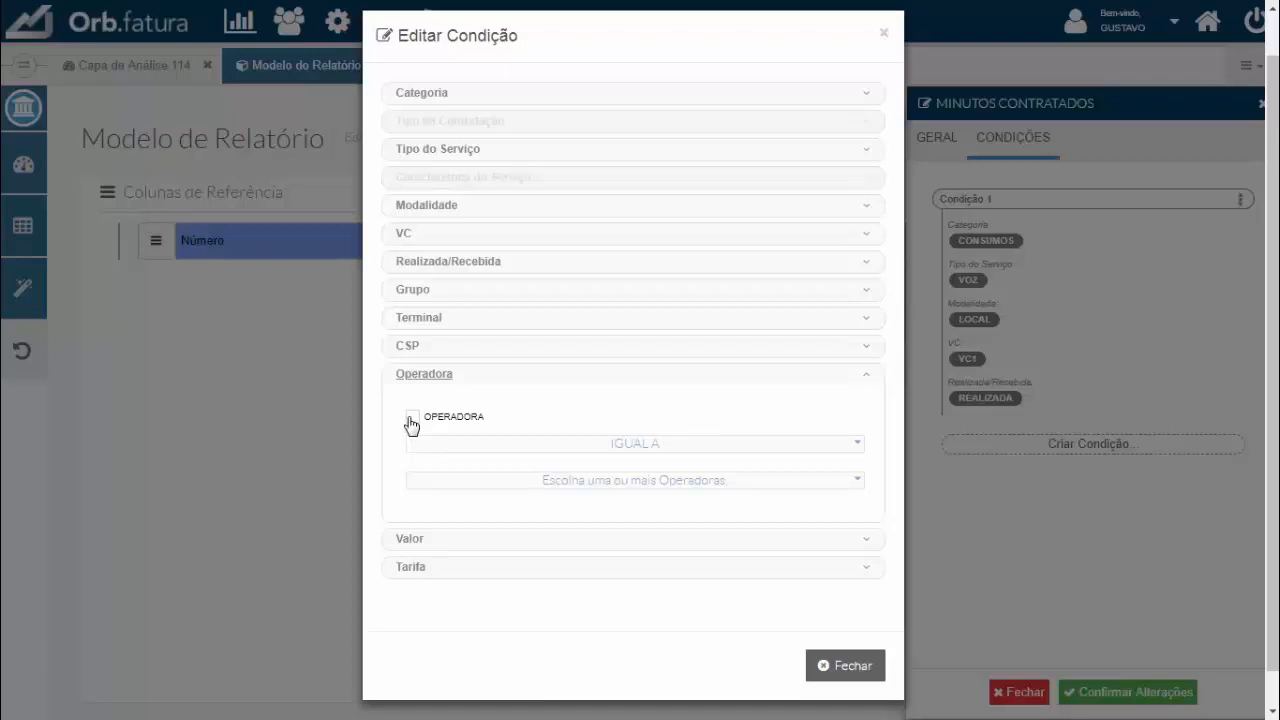
# Enable the Valor criterion as IGUAL A 0 and close the condition editor.
pyautogui.click(440, 540)
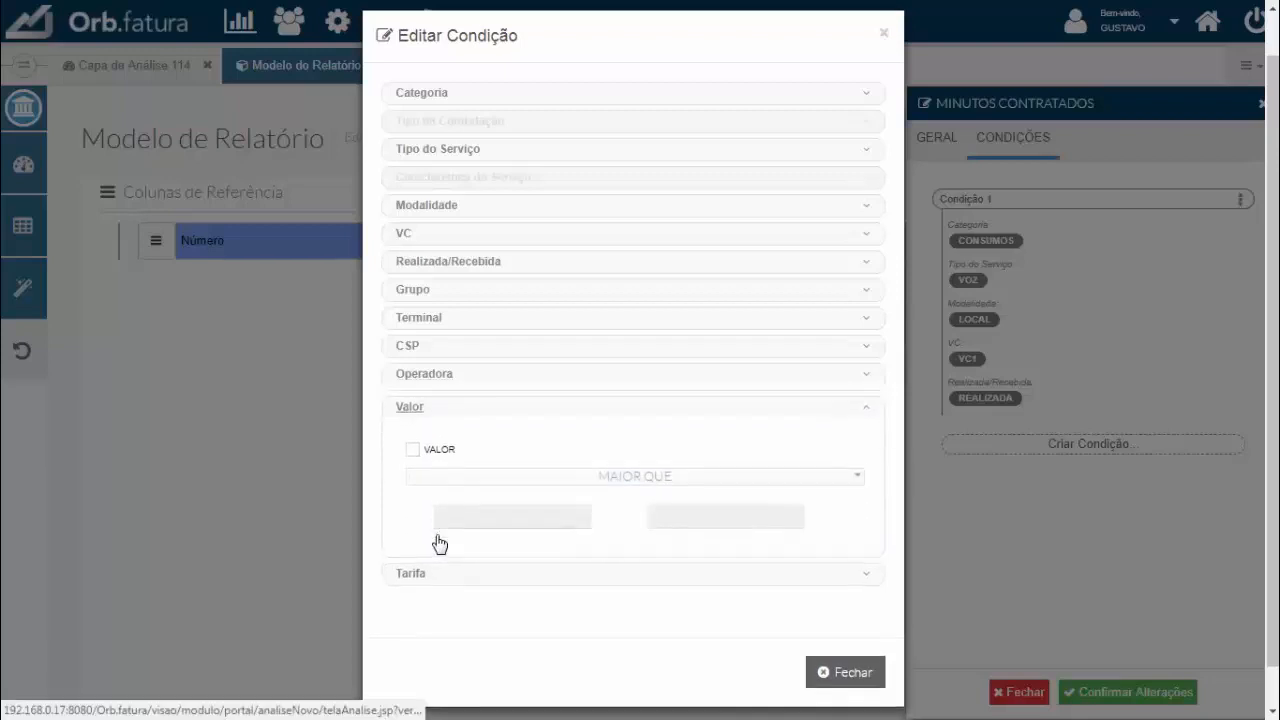
pyautogui.click(414, 446)
pyautogui.click(630, 471)
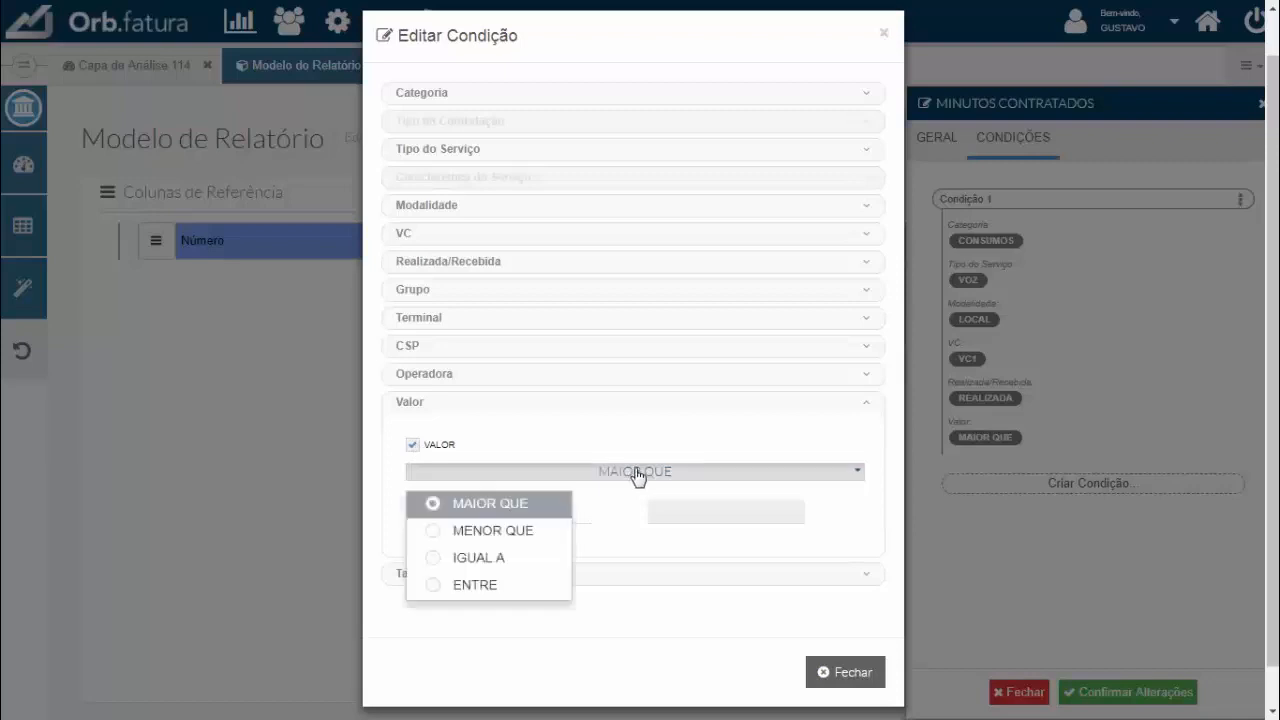
pyautogui.click(491, 557)
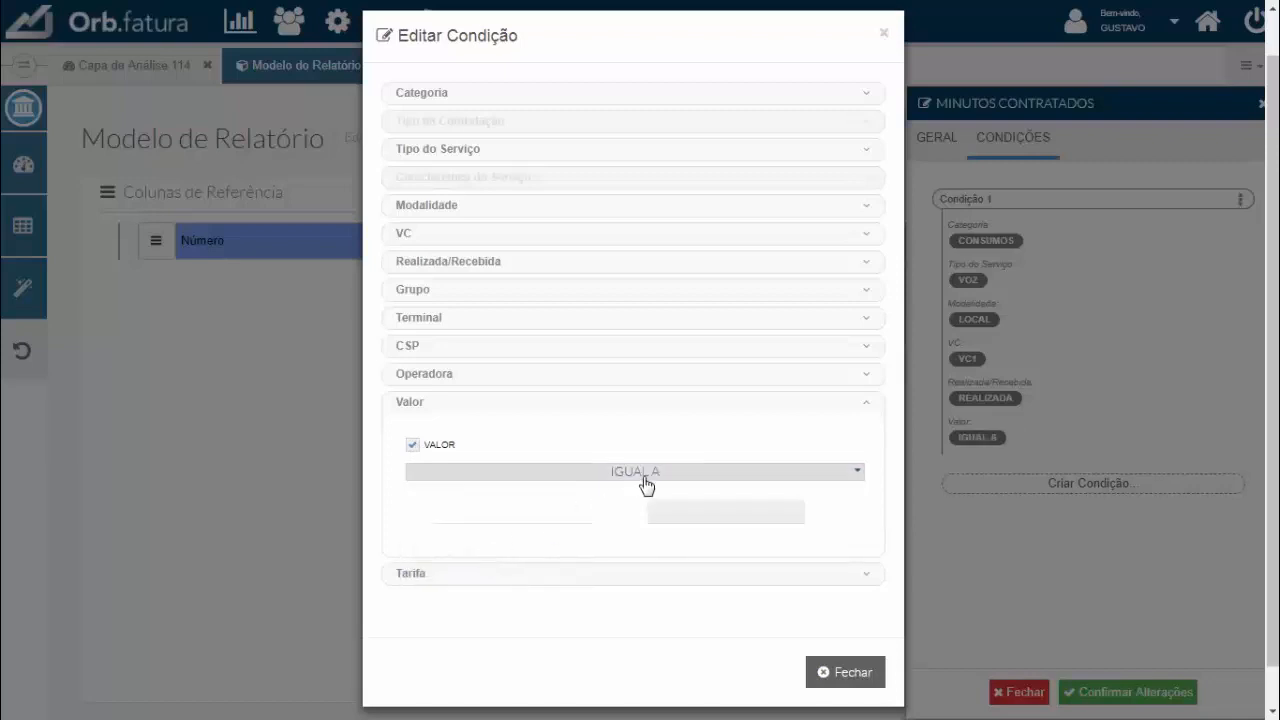
pyautogui.click(520, 515)
pyautogui.write('0')
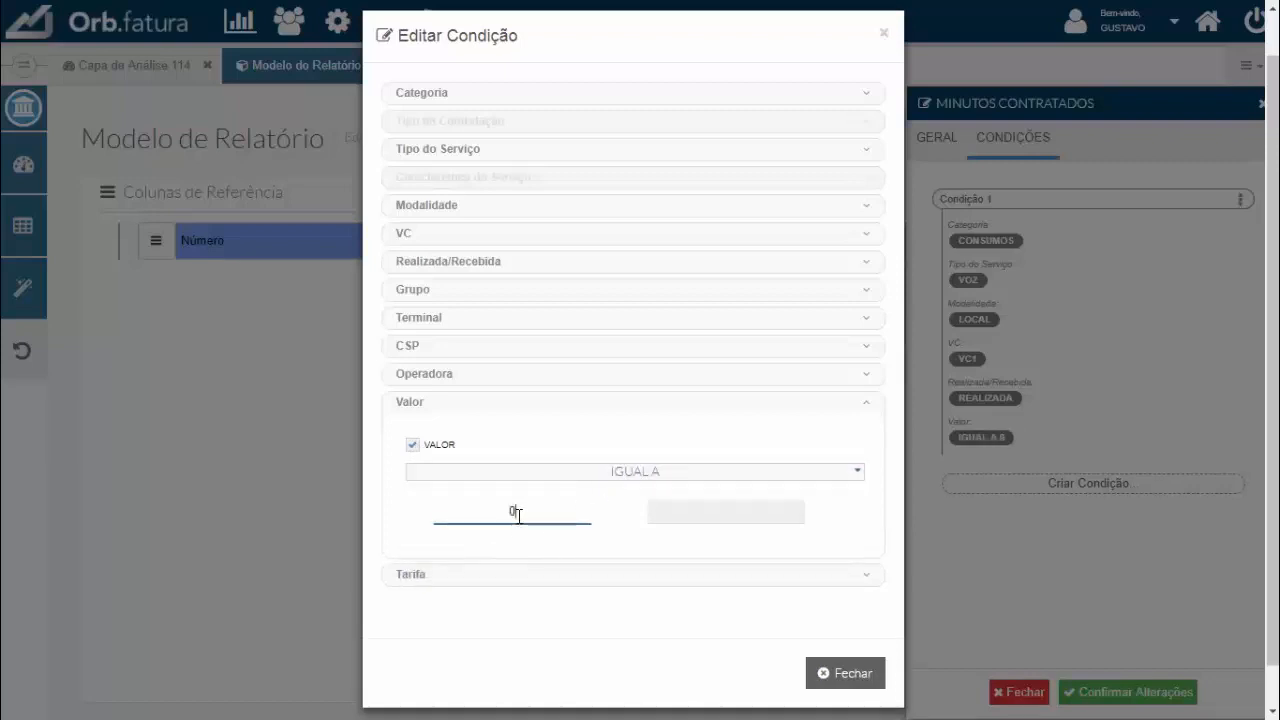
pyautogui.click(616, 510)
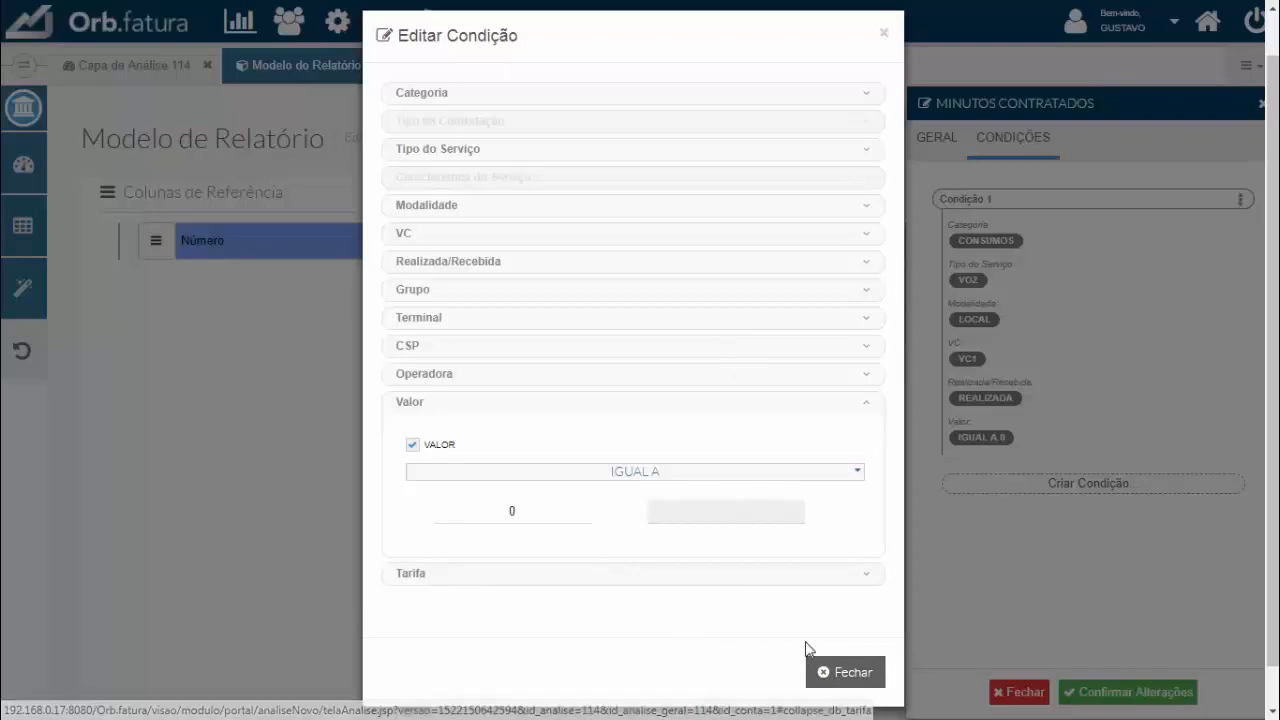
pyautogui.click(850, 676)
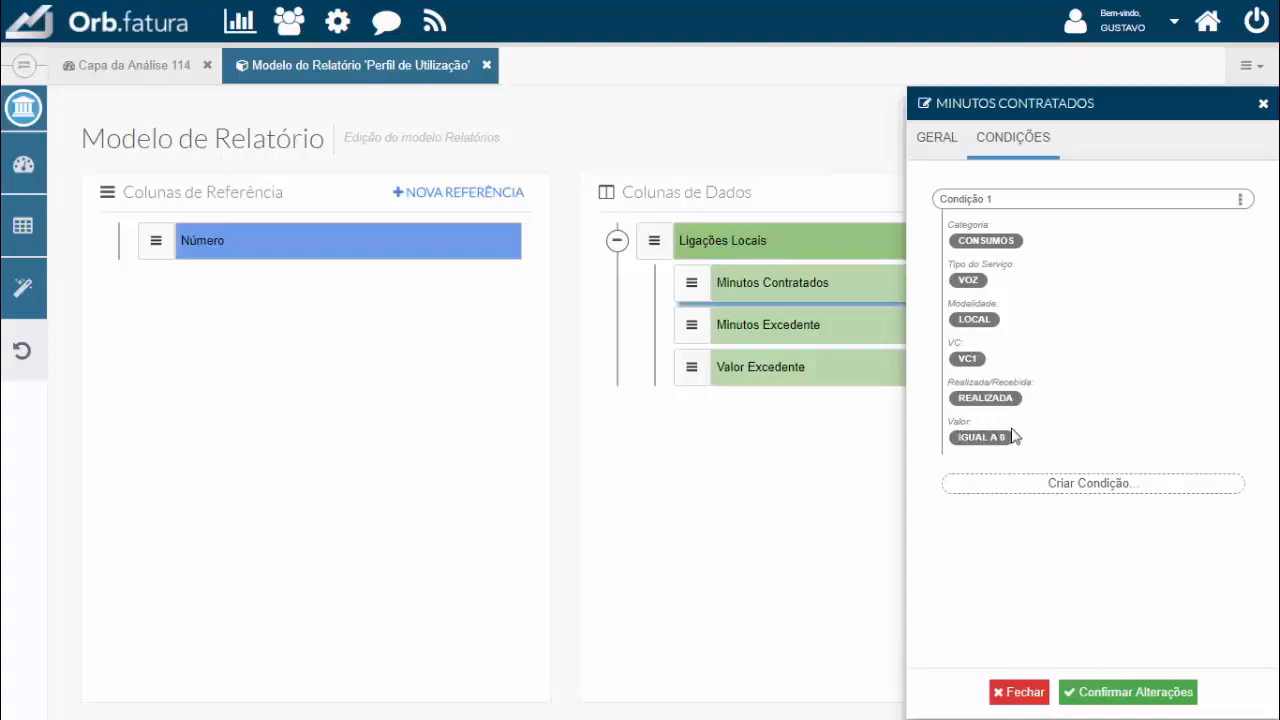
# Confirm the Minutos Contratados column's changes and save the report model.
pyautogui.click(1112, 698)
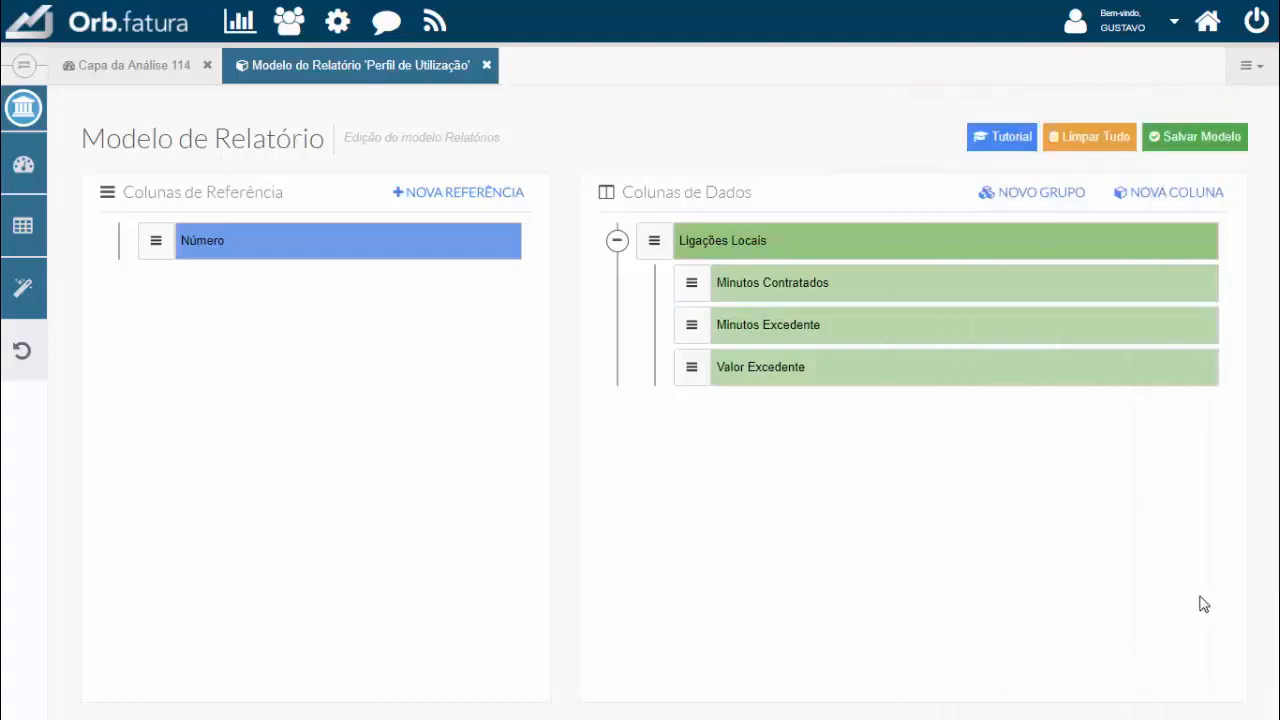
pyautogui.click(1188, 144)
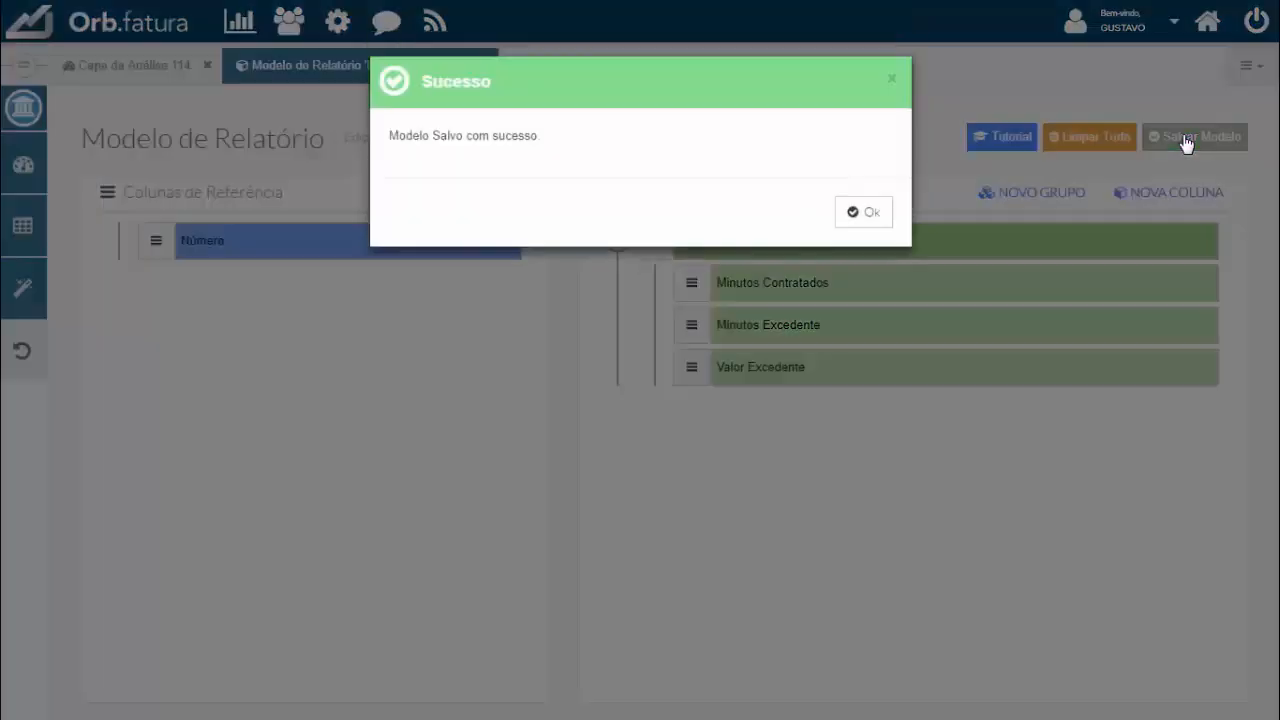
pyautogui.click(859, 212)
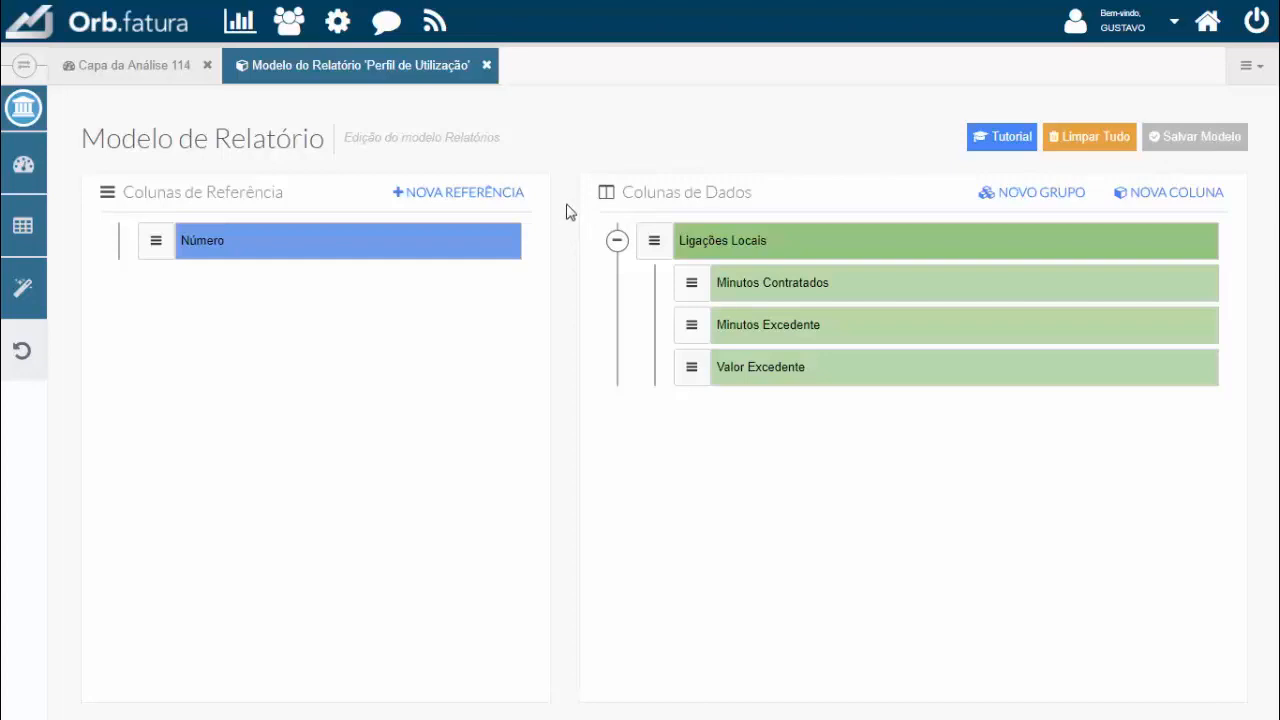
# Open the Perfil de Utilização report and examine the Ligações Locais columns and their total.
pyautogui.click(23, 225)
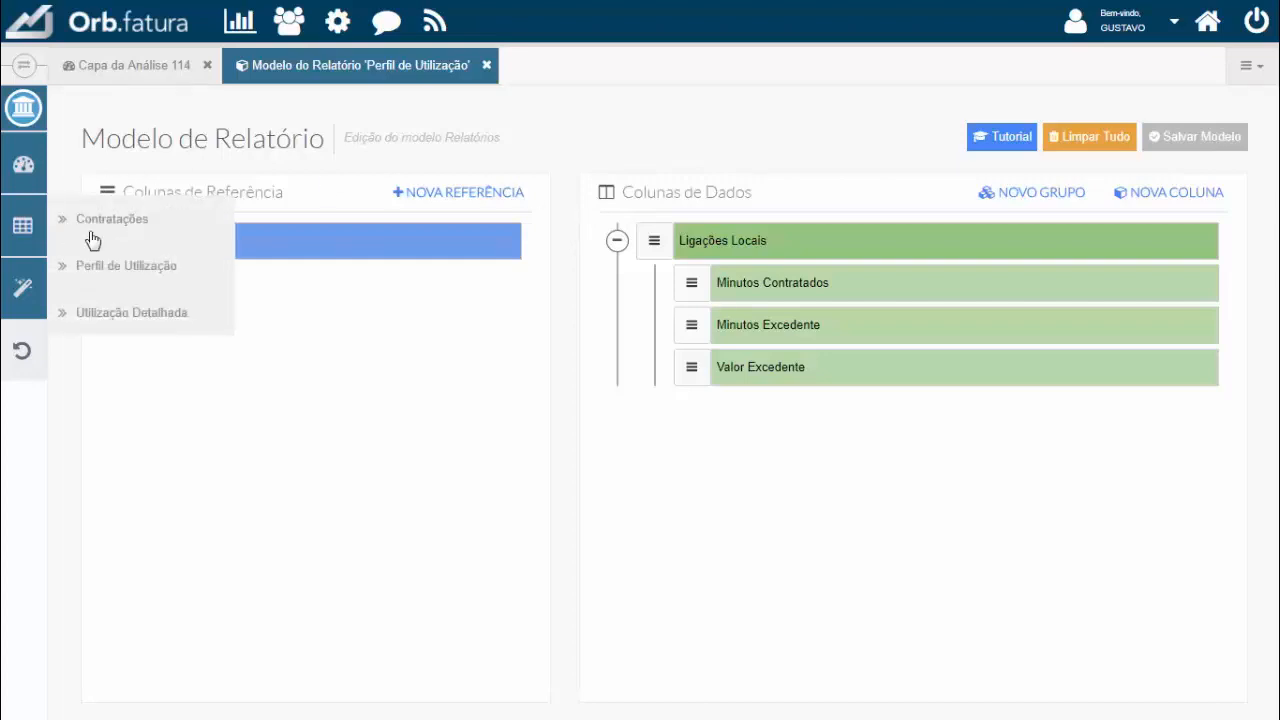
pyautogui.moveTo(190, 262)
pyautogui.click(164, 268)
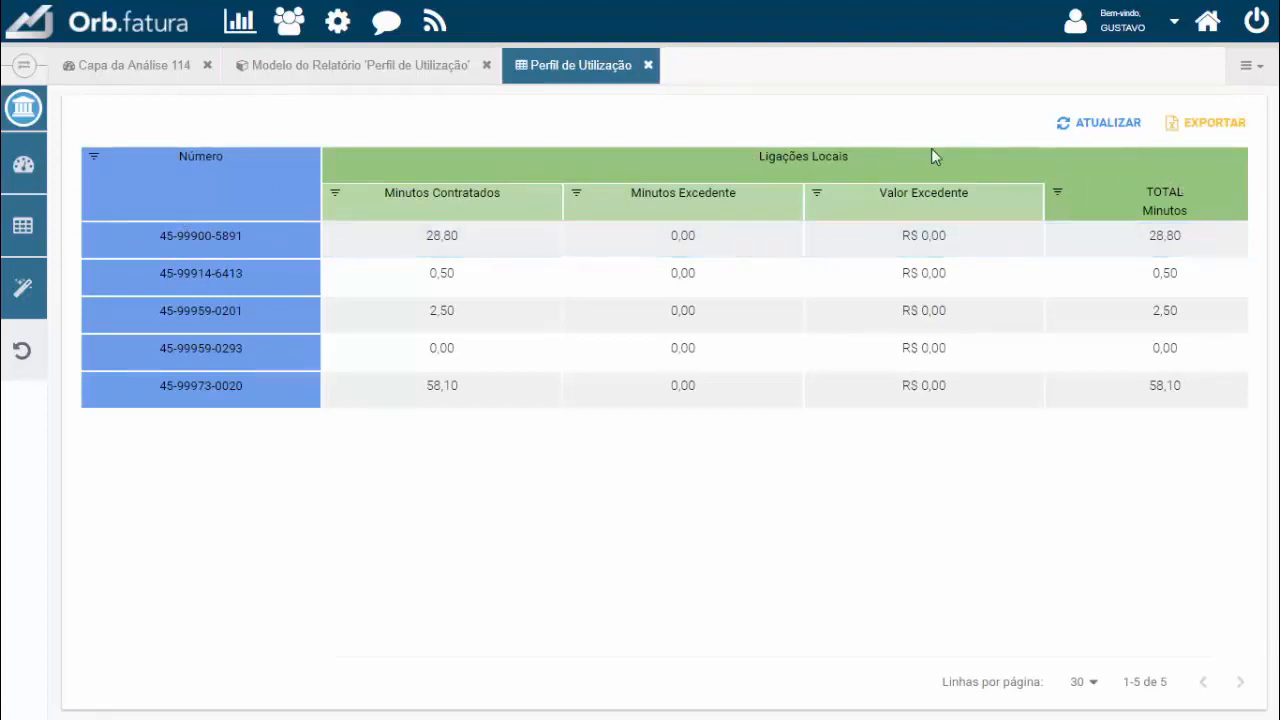
pyautogui.moveTo(1023, 655); pyautogui.dragTo(1080, 655)
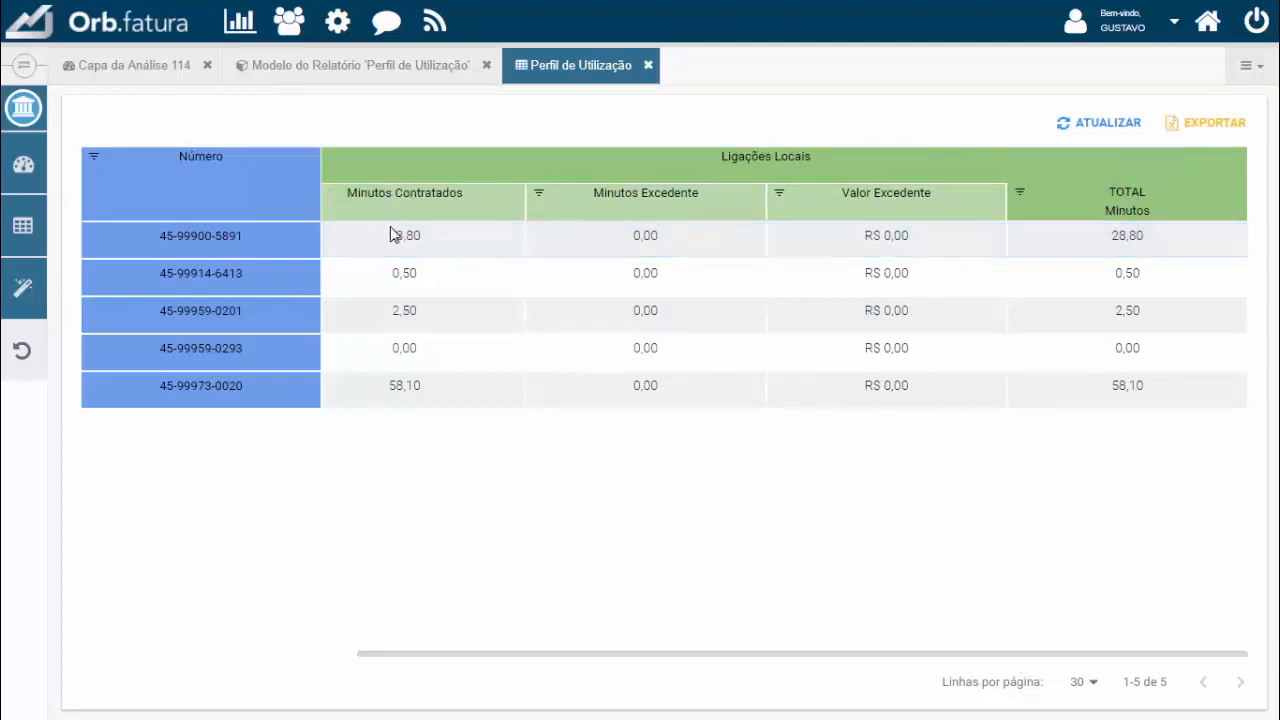
pyautogui.click(711, 311)
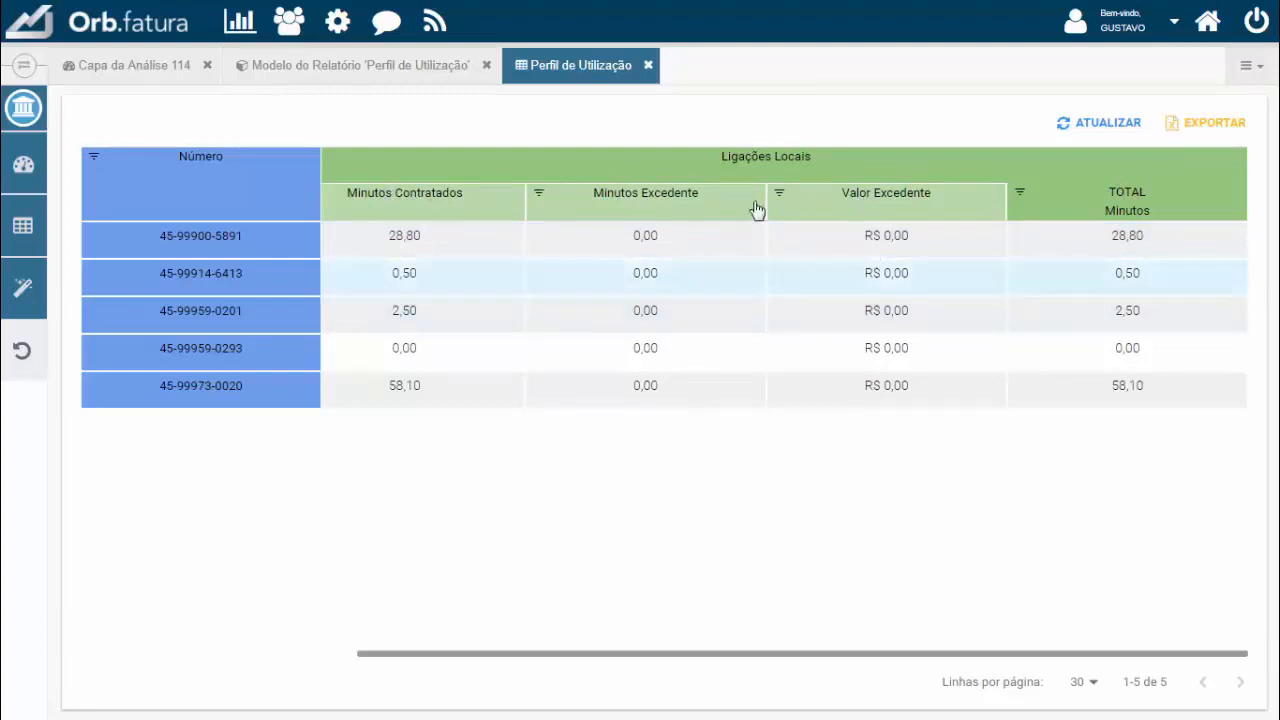
# Return to the report model, enable Valor in the Ligações Locais group's totals, confirm the changes and save the model.
pyautogui.click(405, 70)
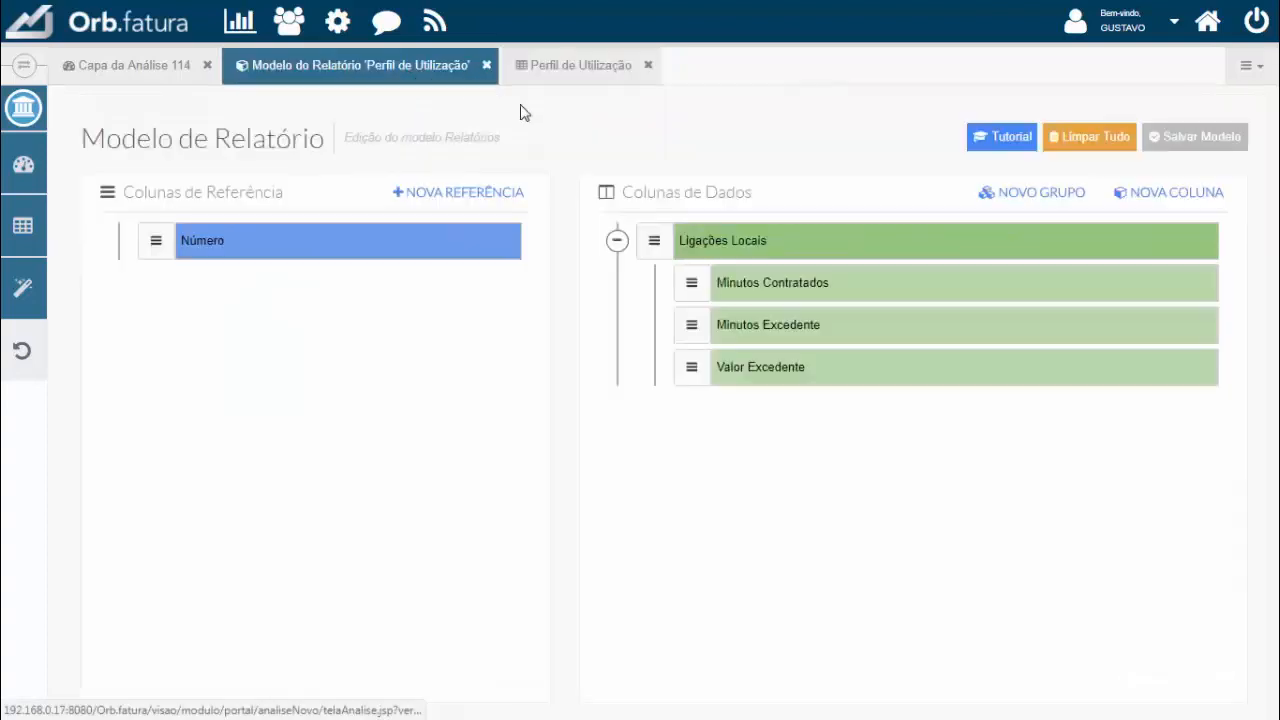
pyautogui.doubleClick(854, 243)
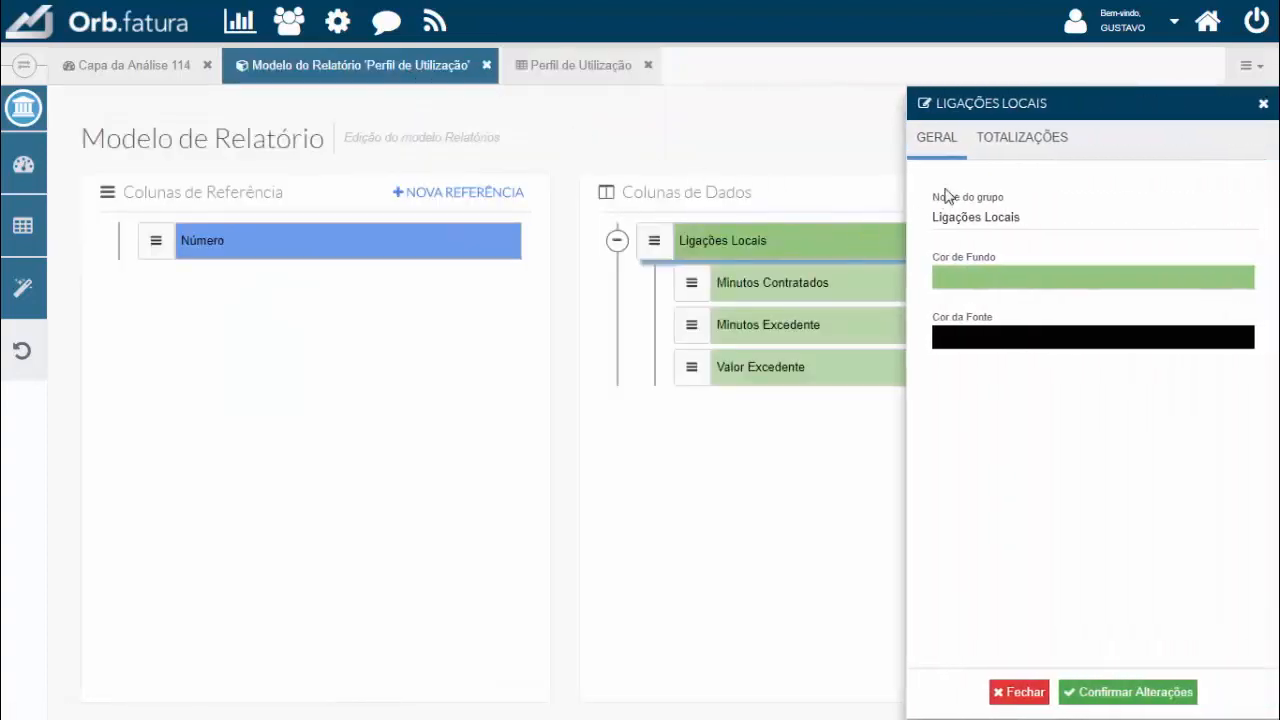
pyautogui.click(1017, 140)
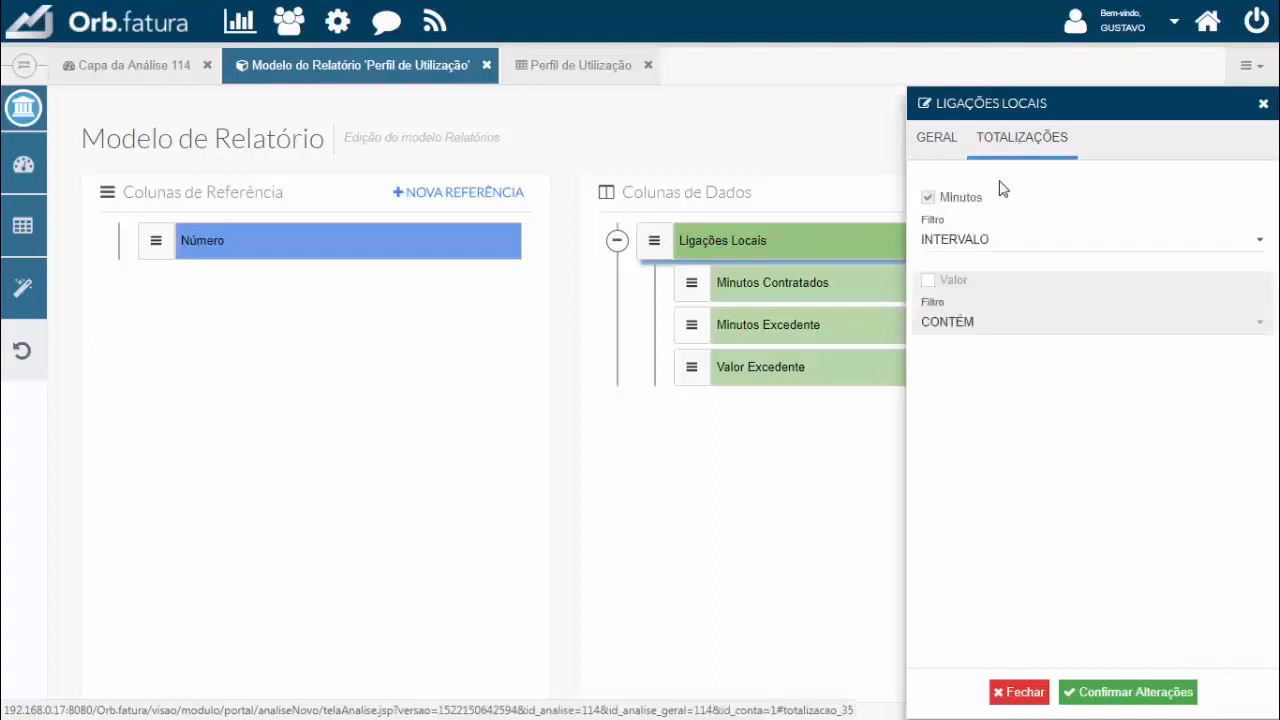
pyautogui.click(927, 282)
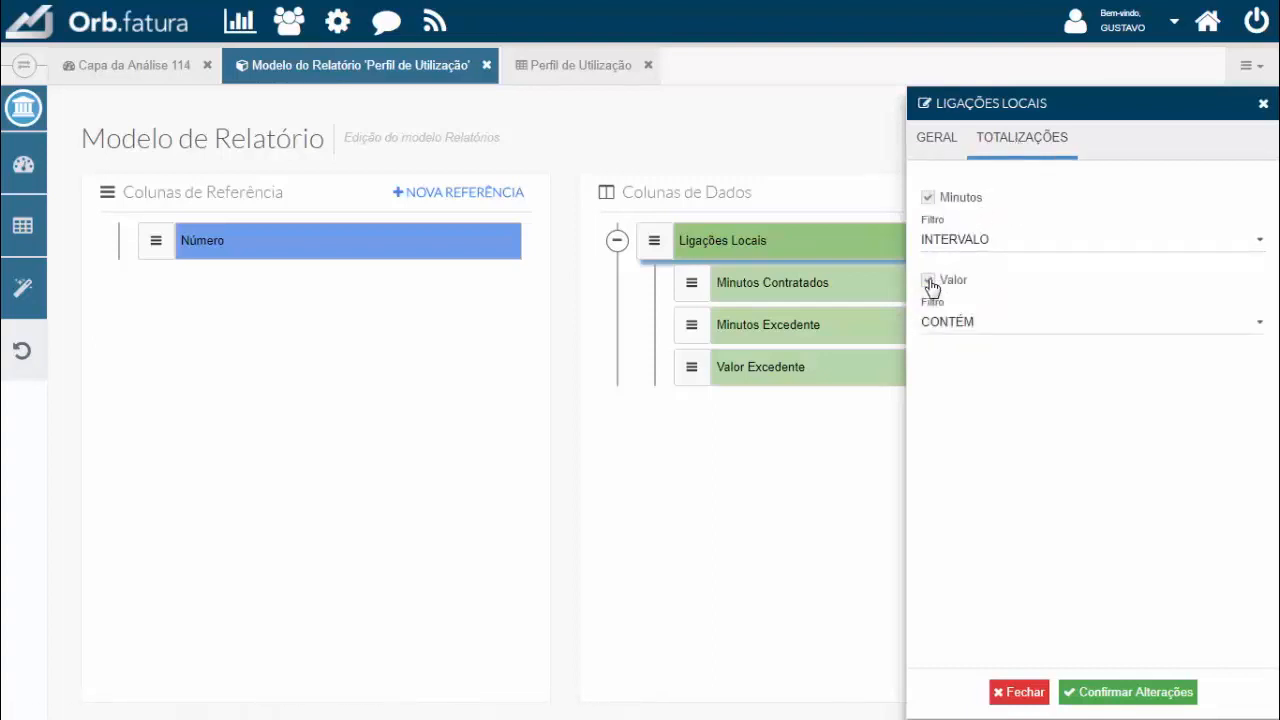
pyautogui.click(1124, 695)
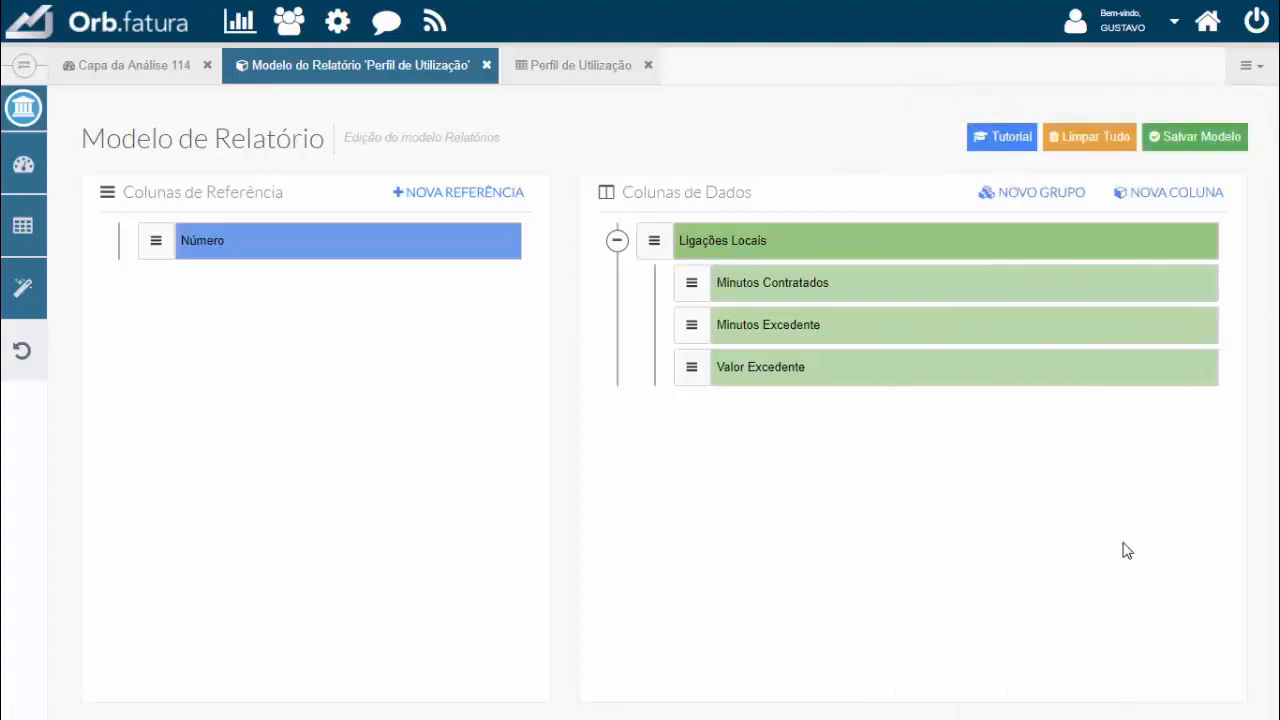
pyautogui.click(1190, 140)
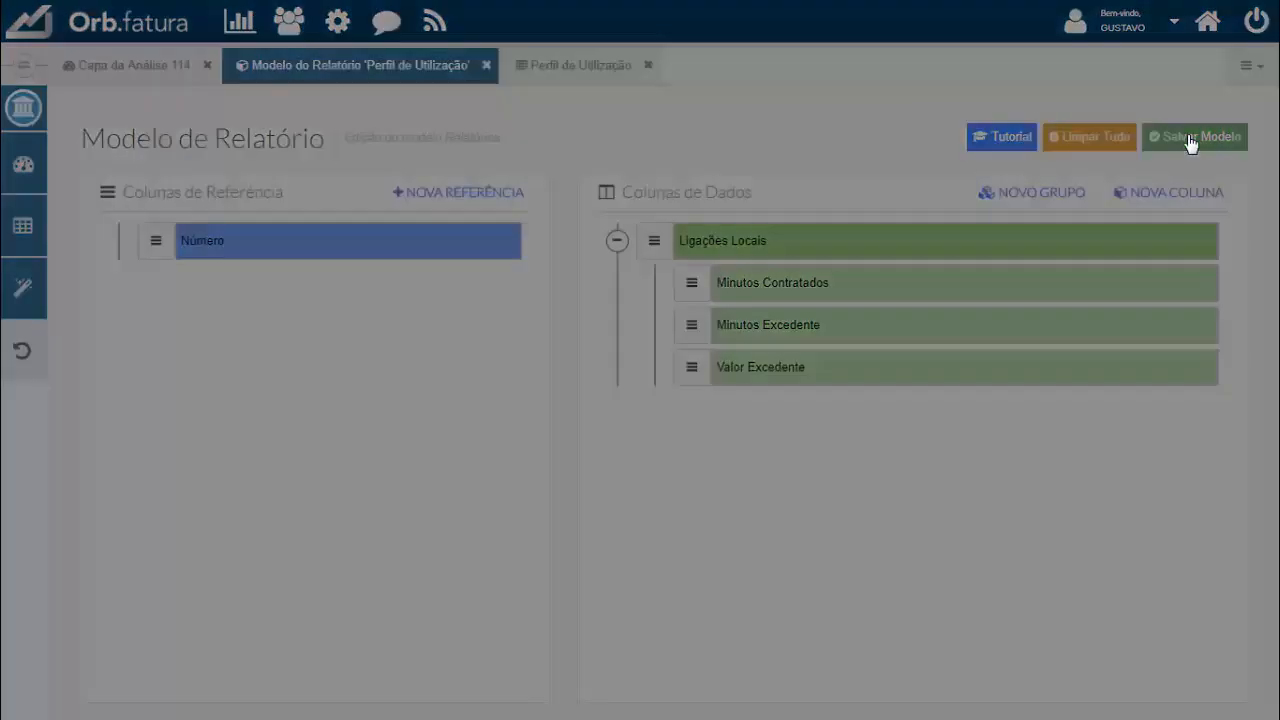
# Dismiss the save message and open the Perfil de Utilização report to check the Ligações Locais totals.
pyautogui.click(857, 213)
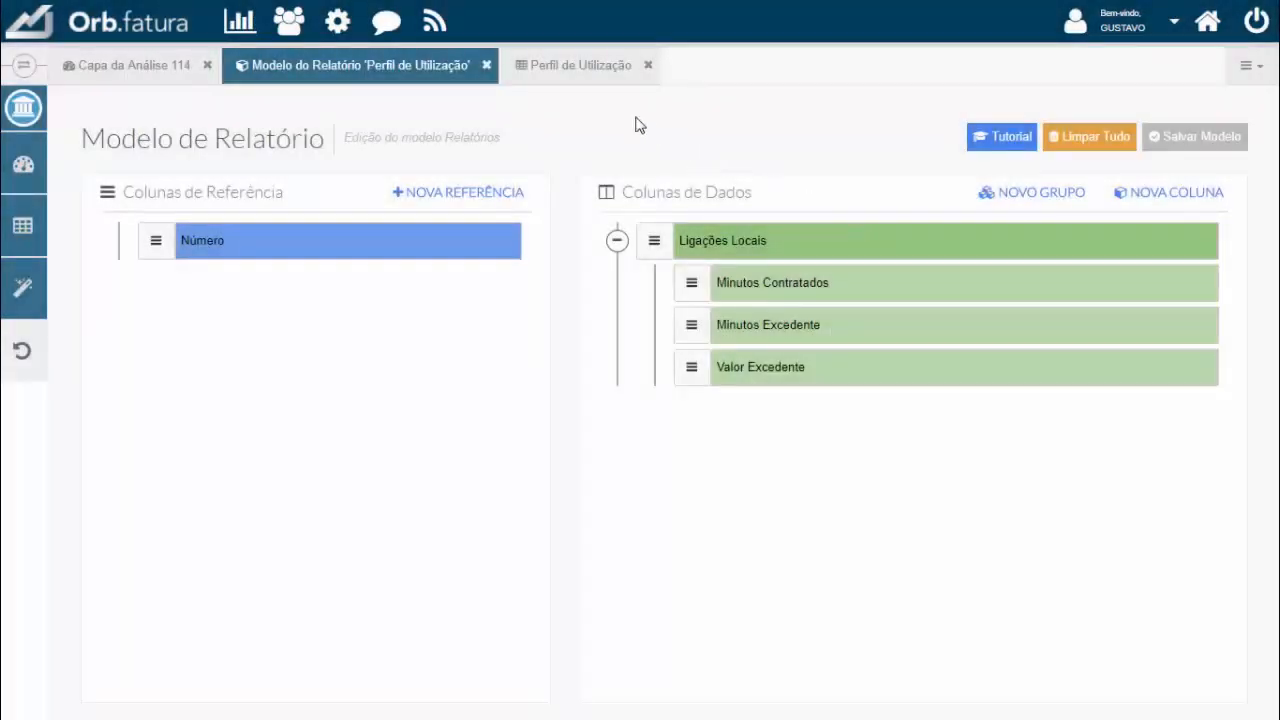
pyautogui.click(567, 68)
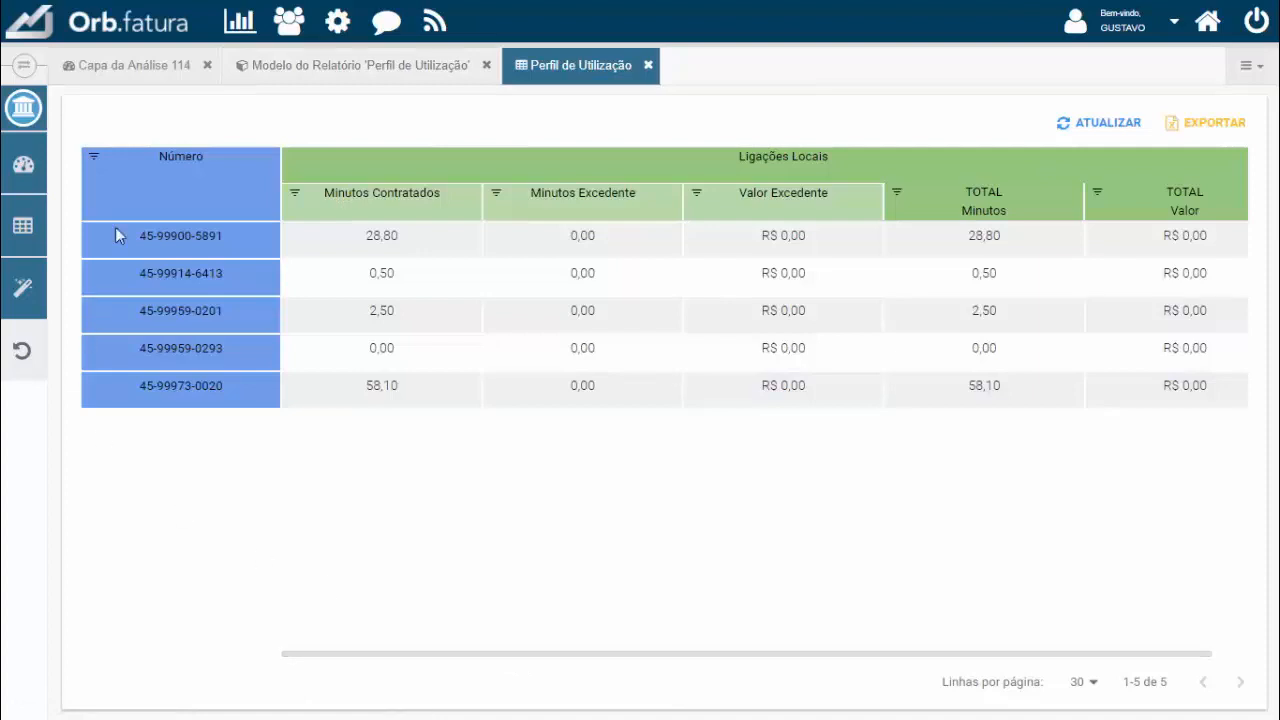
# Return to the report model and add a reference column named Grupo with Grupo as its measure.
pyautogui.click(342, 68)
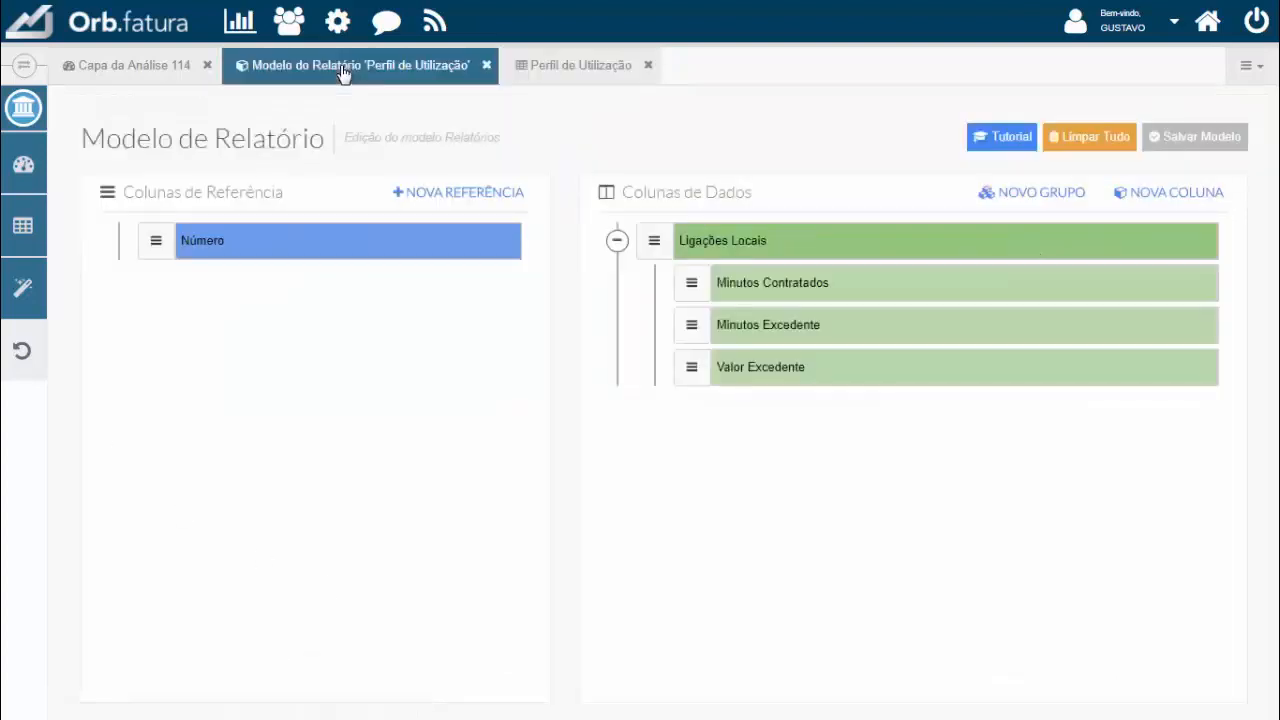
pyautogui.click(455, 200)
pyautogui.moveTo(1080, 216); pyautogui.dragTo(916, 217)
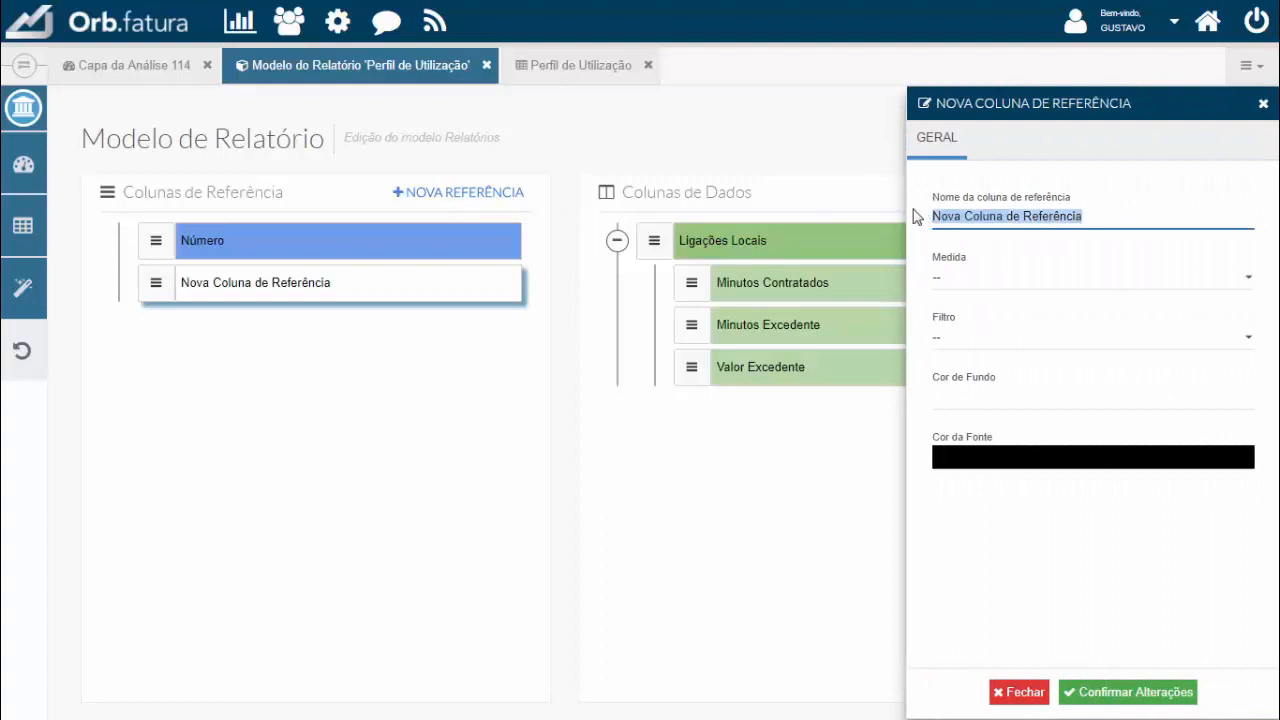
pyautogui.write('Grupo')
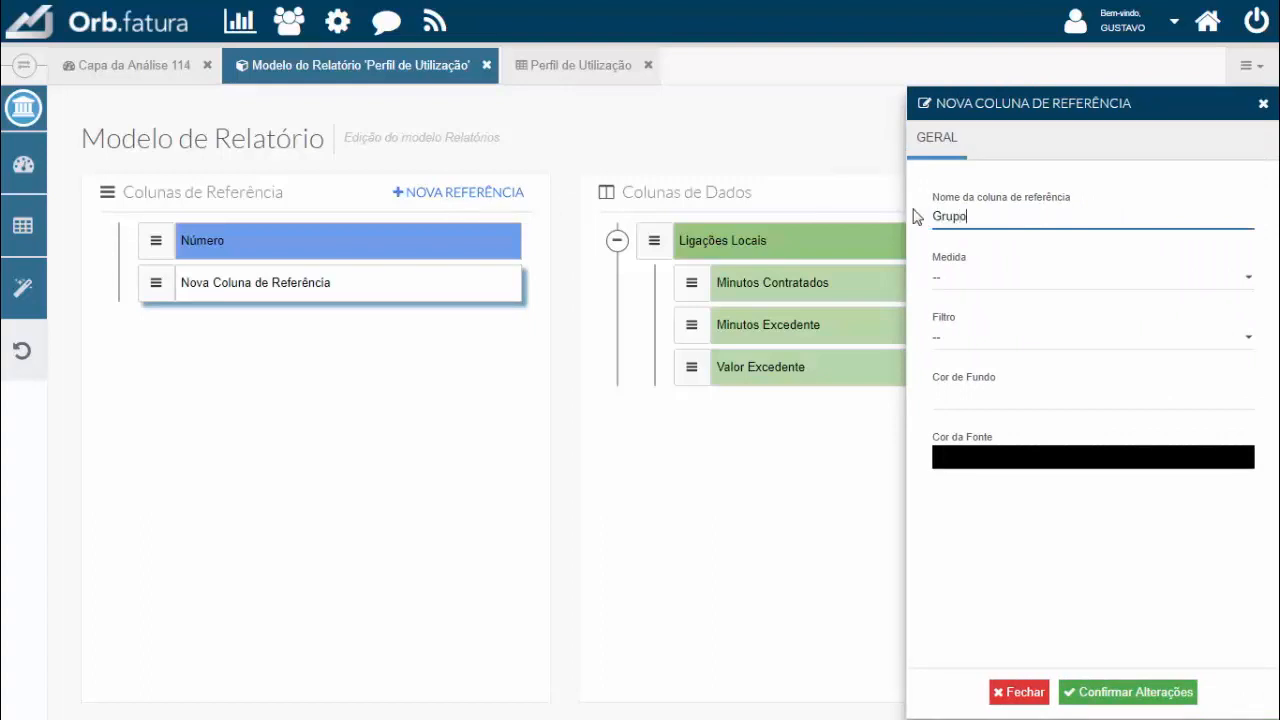
pyautogui.press('Tab')
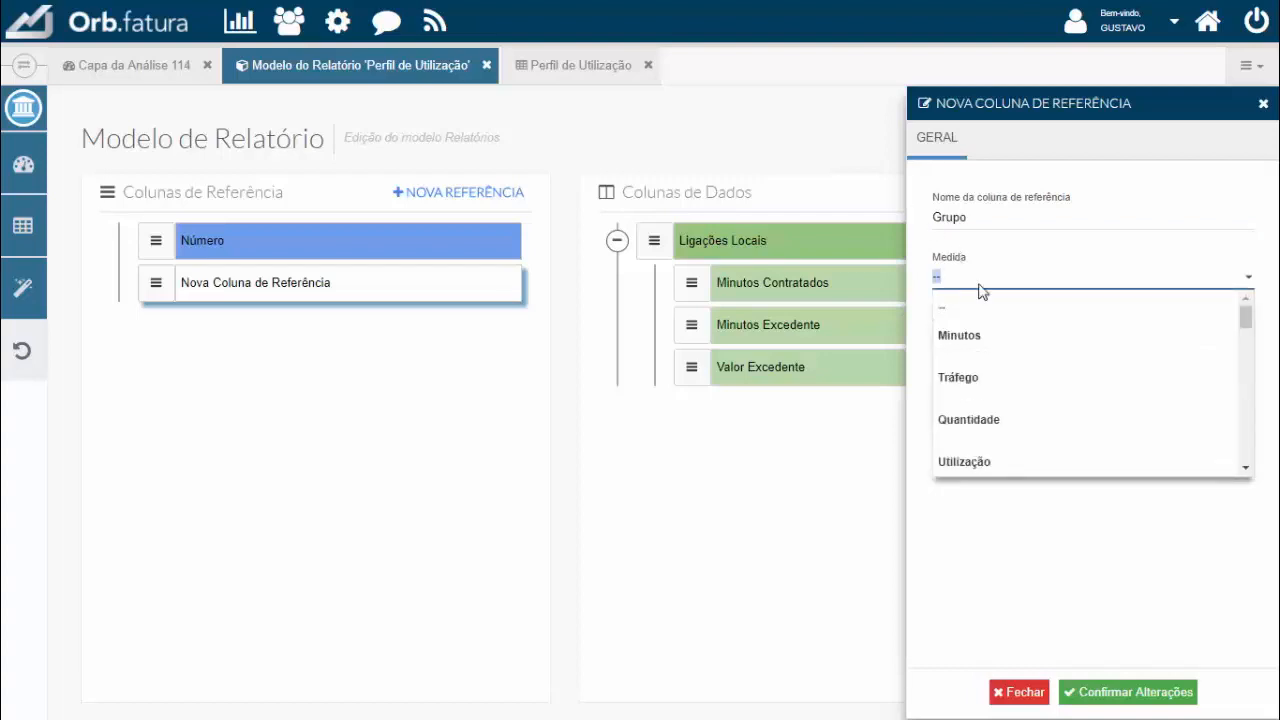
pyautogui.scroll(-1, 1060, 372)
pyautogui.scroll(-5, 1060, 372)
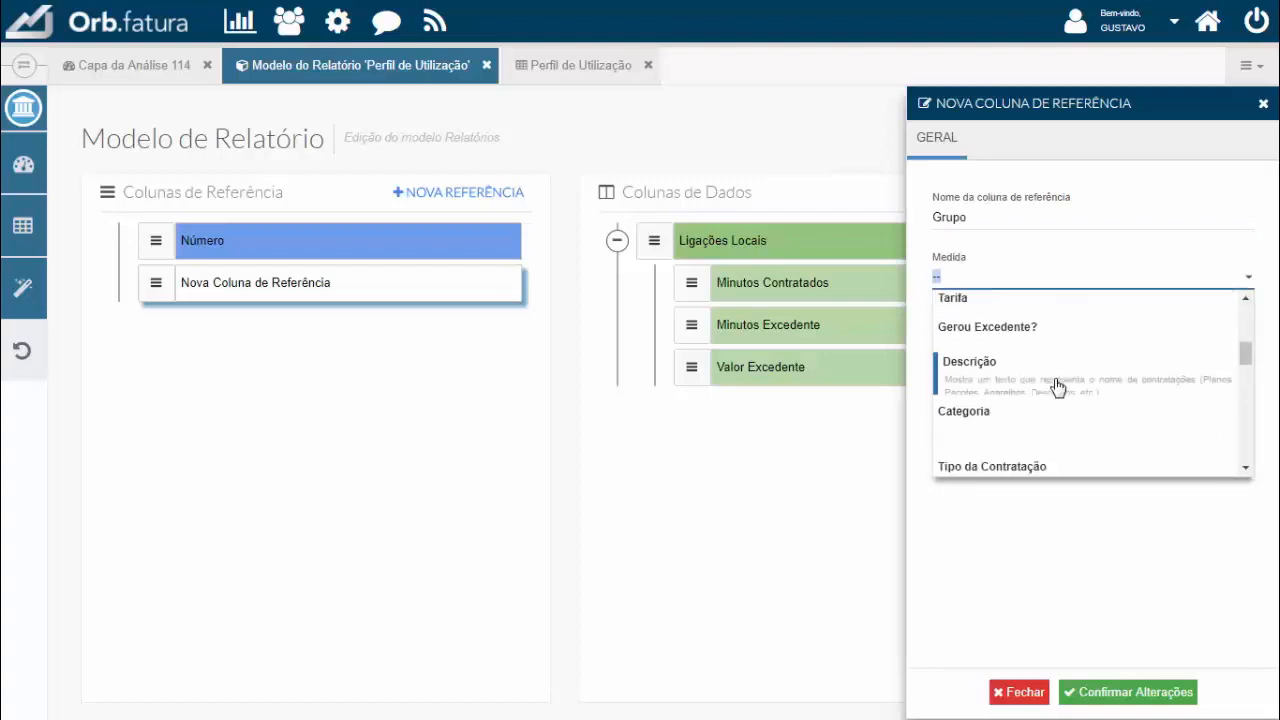
pyautogui.scroll(-3, 1055, 382)
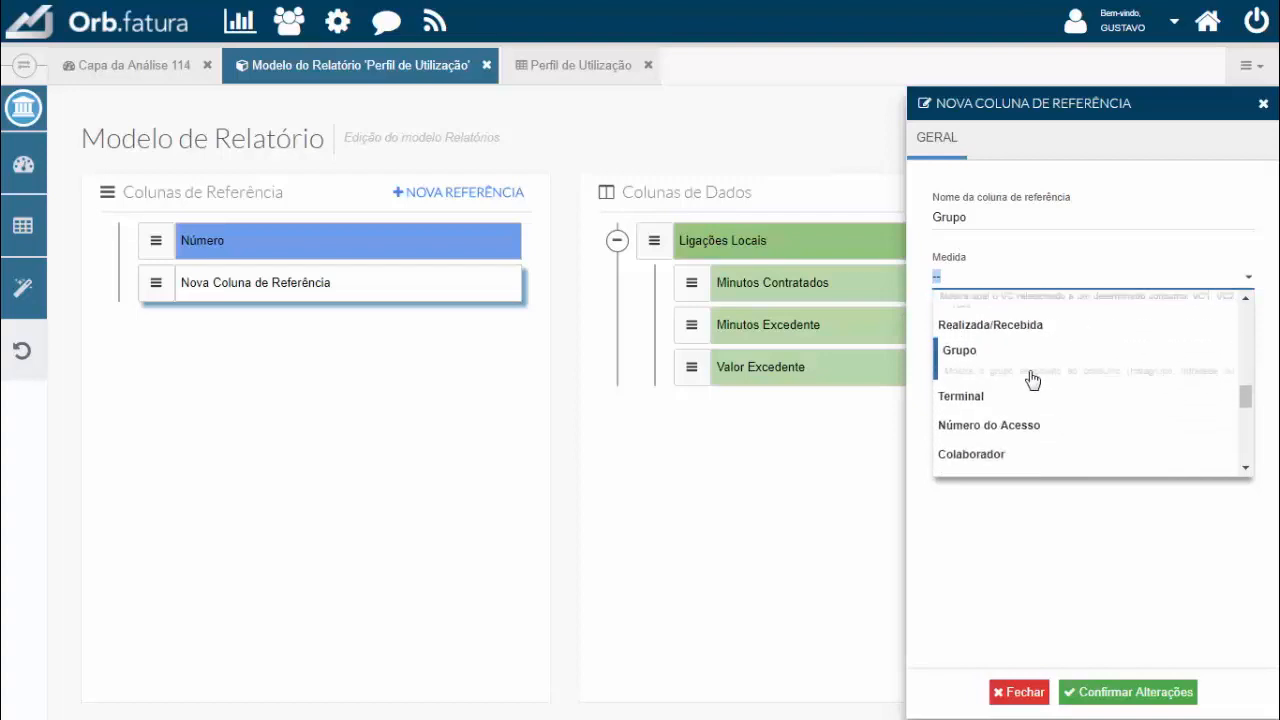
pyautogui.click(1019, 372)
# Set the Grupo column's filter to SELEÇÃO and its background to the light blue used by Número, and confirm the changes.
pyautogui.click(1014, 340)
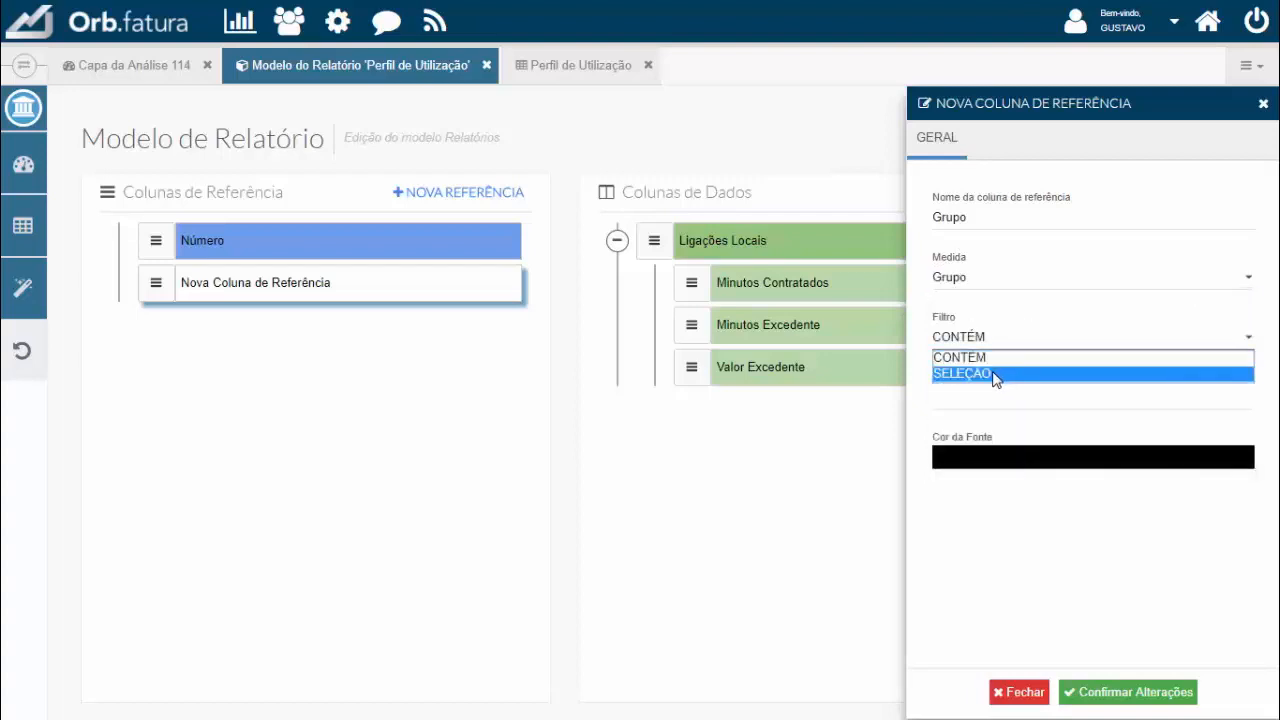
pyautogui.click(995, 375)
pyautogui.click(990, 394)
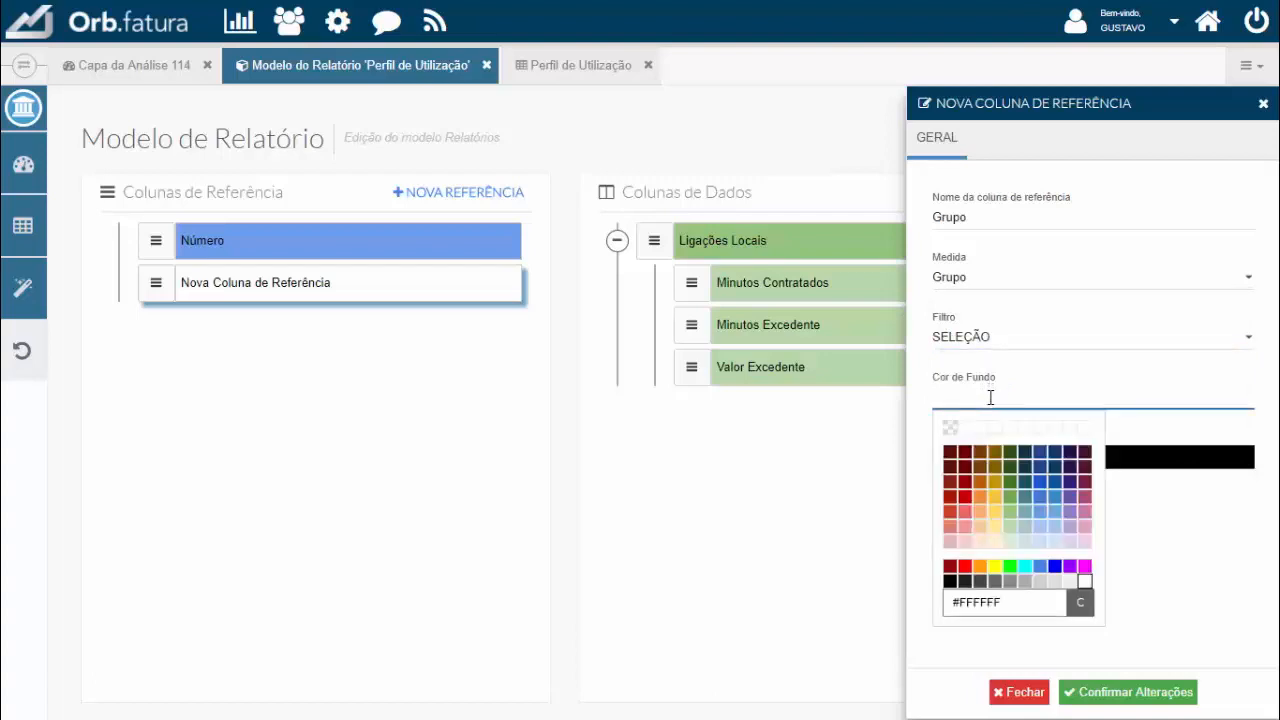
pyautogui.click(1038, 514)
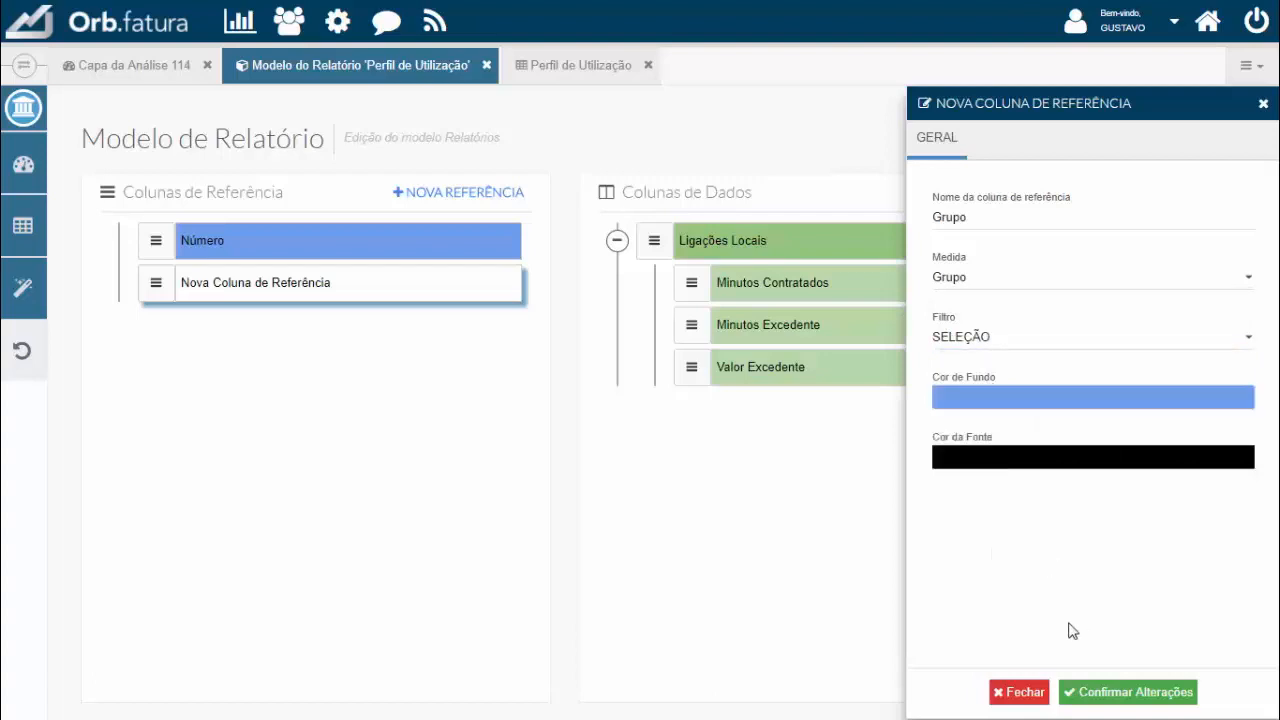
pyautogui.click(1092, 692)
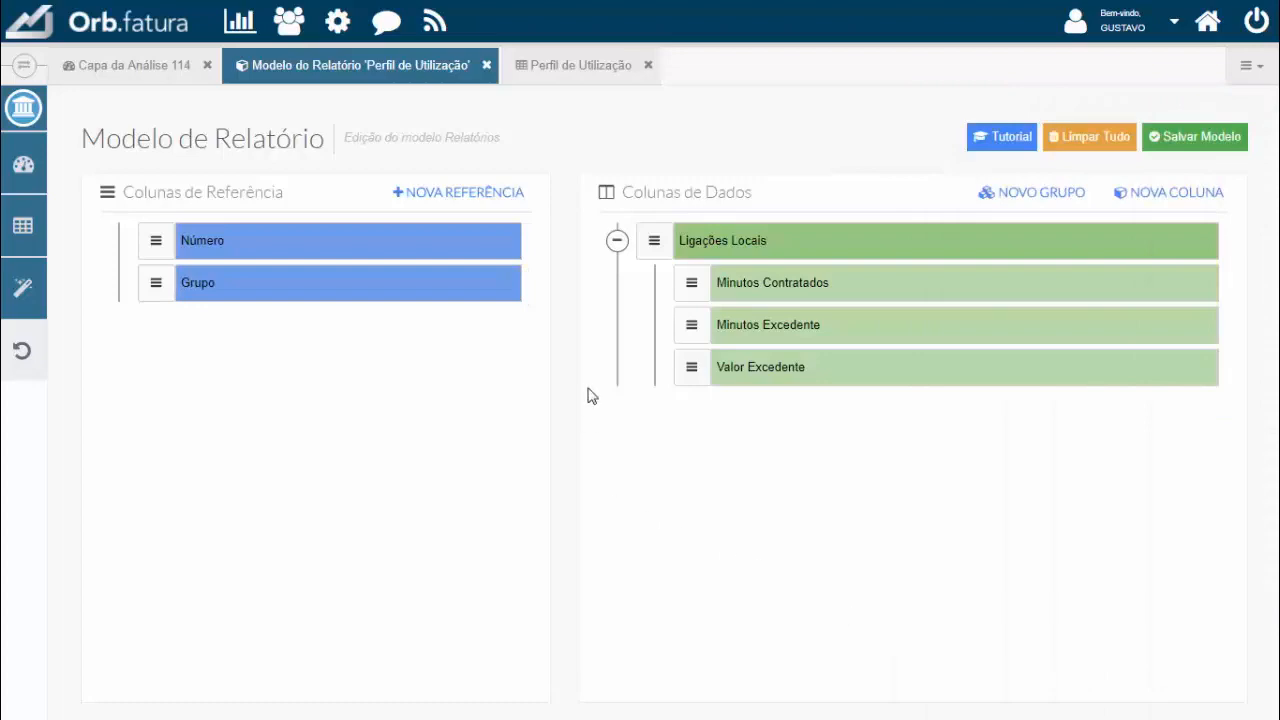
# Save the report model and open the Perfil de Utilização report.
pyautogui.click(1202, 140)
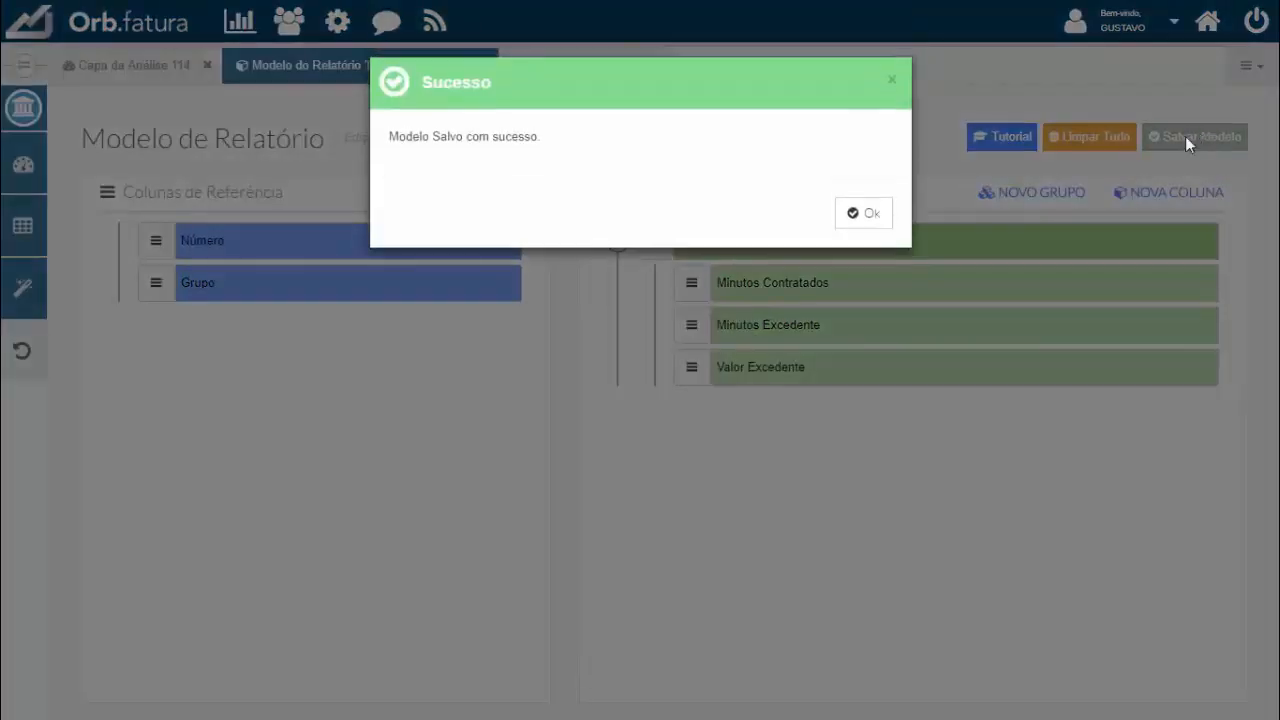
pyautogui.click(863, 214)
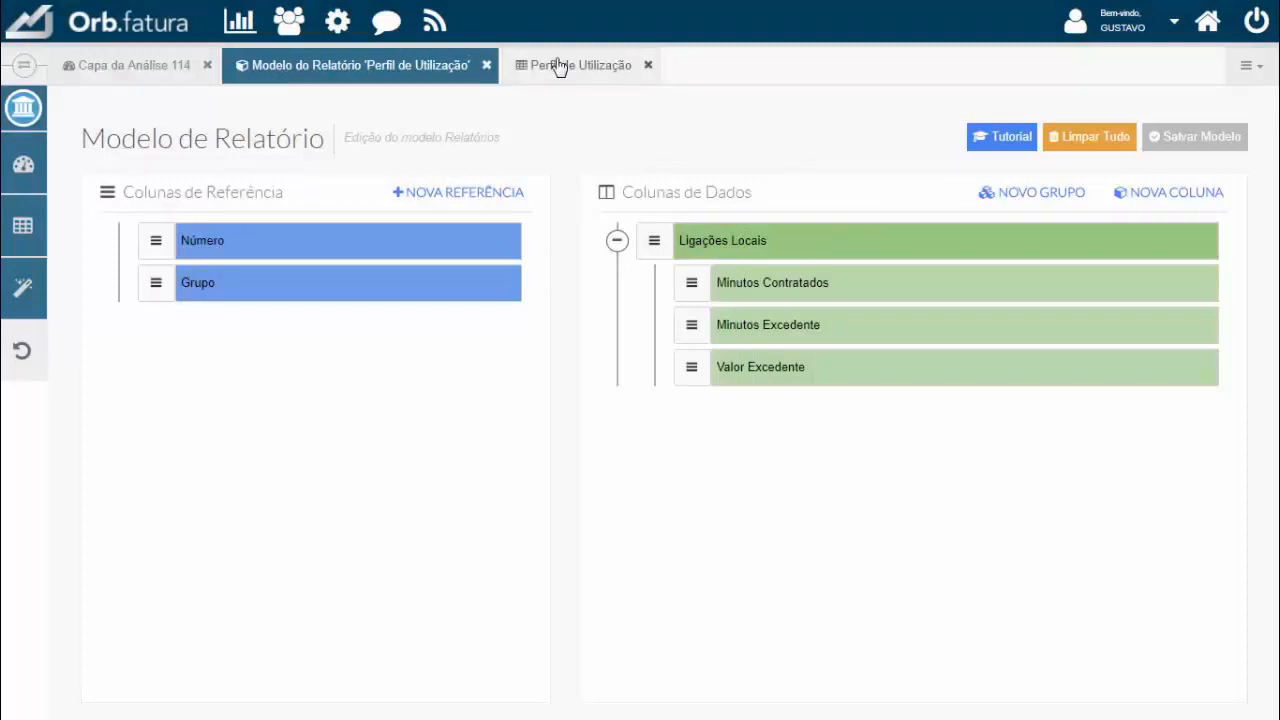
pyautogui.click(573, 70)
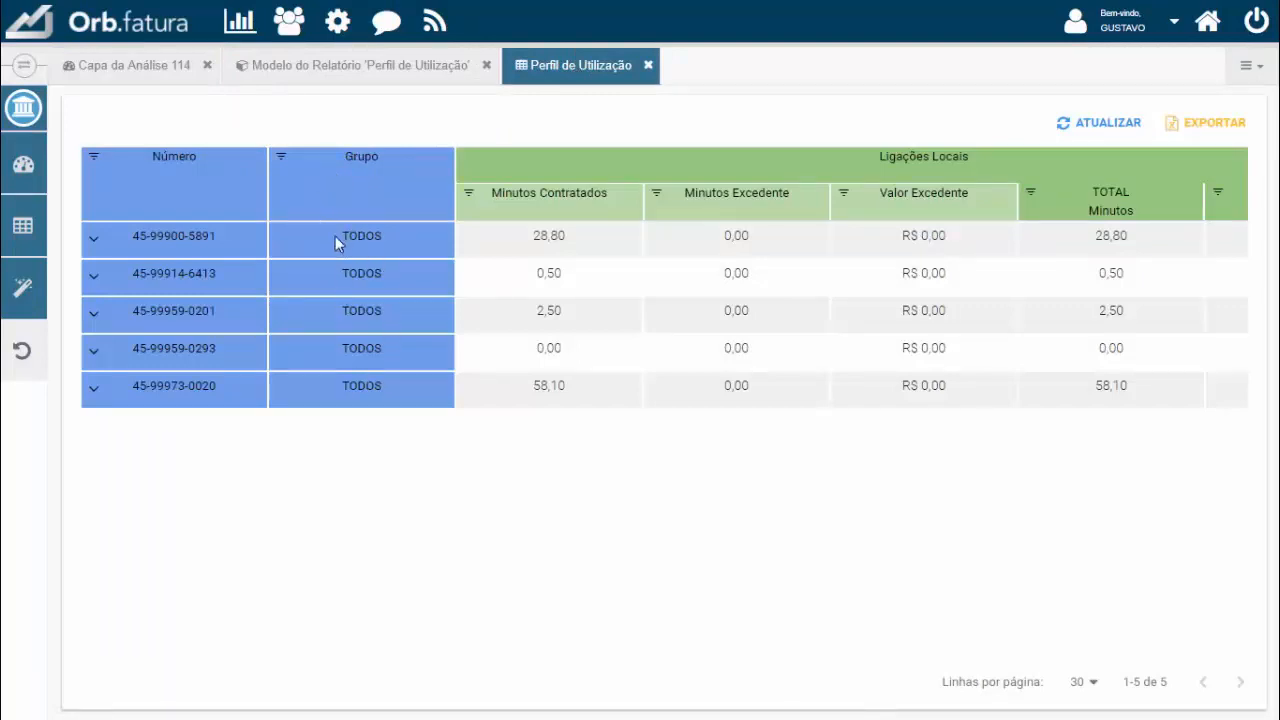
# Expand the first number's row, compare its INTRAREDE and OUTRAS OPERADORAS contracted minutes with TODOS, and collapse the row.
pyautogui.click(92, 245)
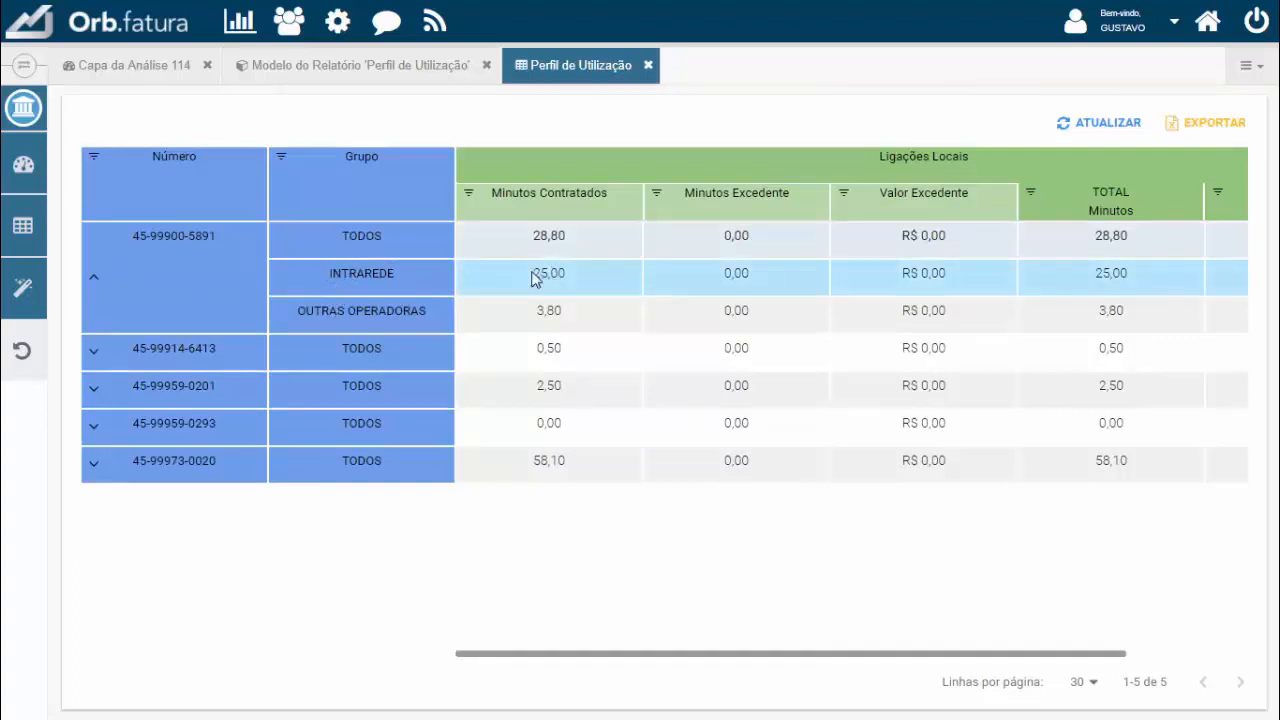
pyautogui.moveTo(533, 275); pyautogui.dragTo(566, 274)
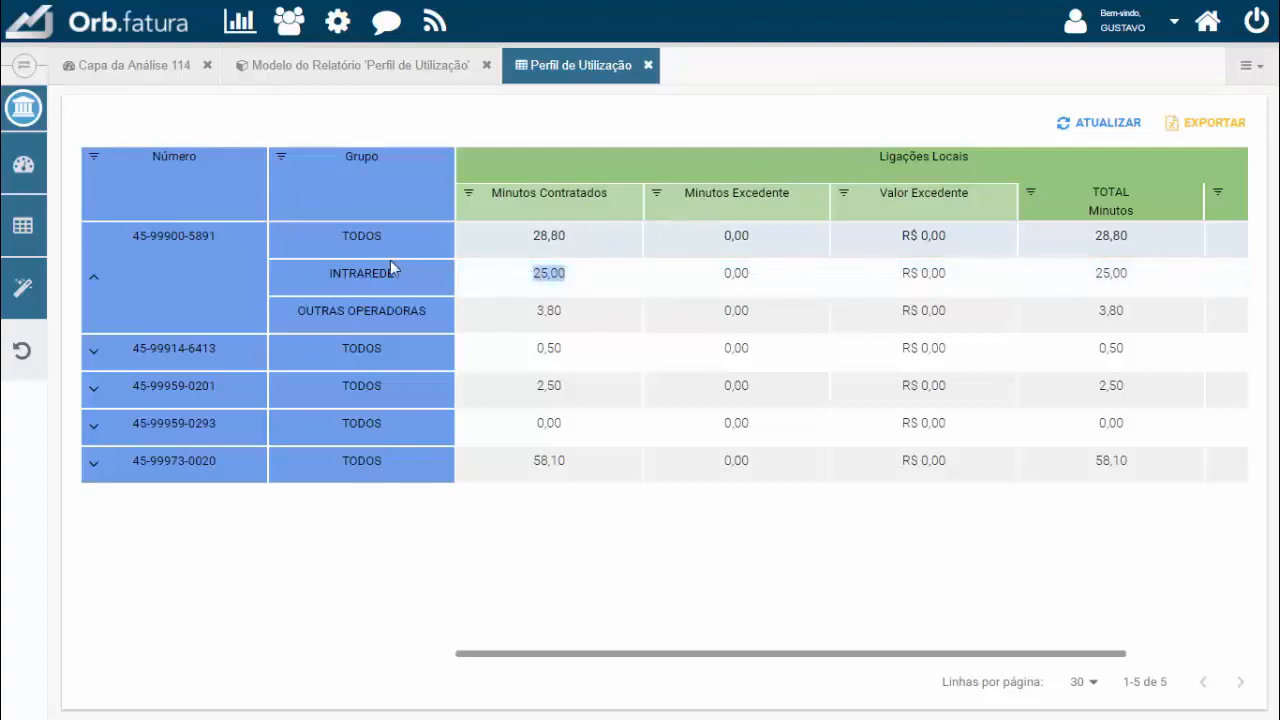
pyautogui.doubleClick(353, 273)
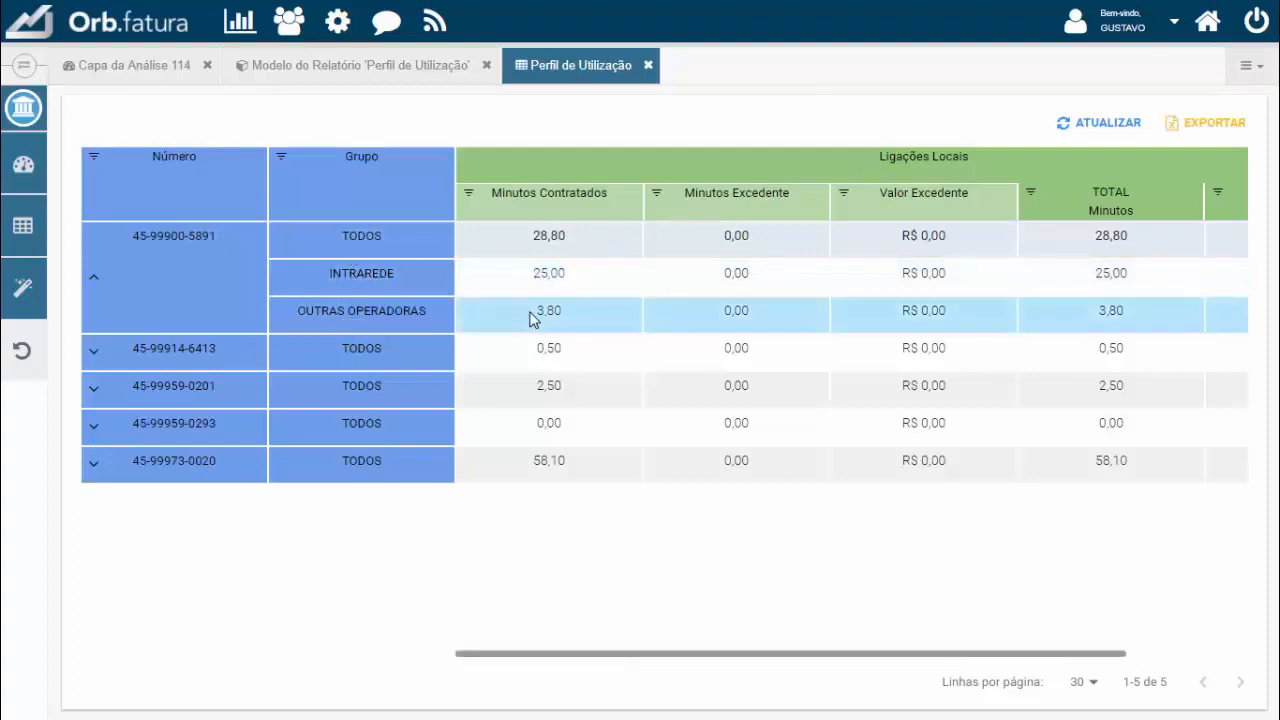
pyautogui.moveTo(531, 312); pyautogui.dragTo(563, 316)
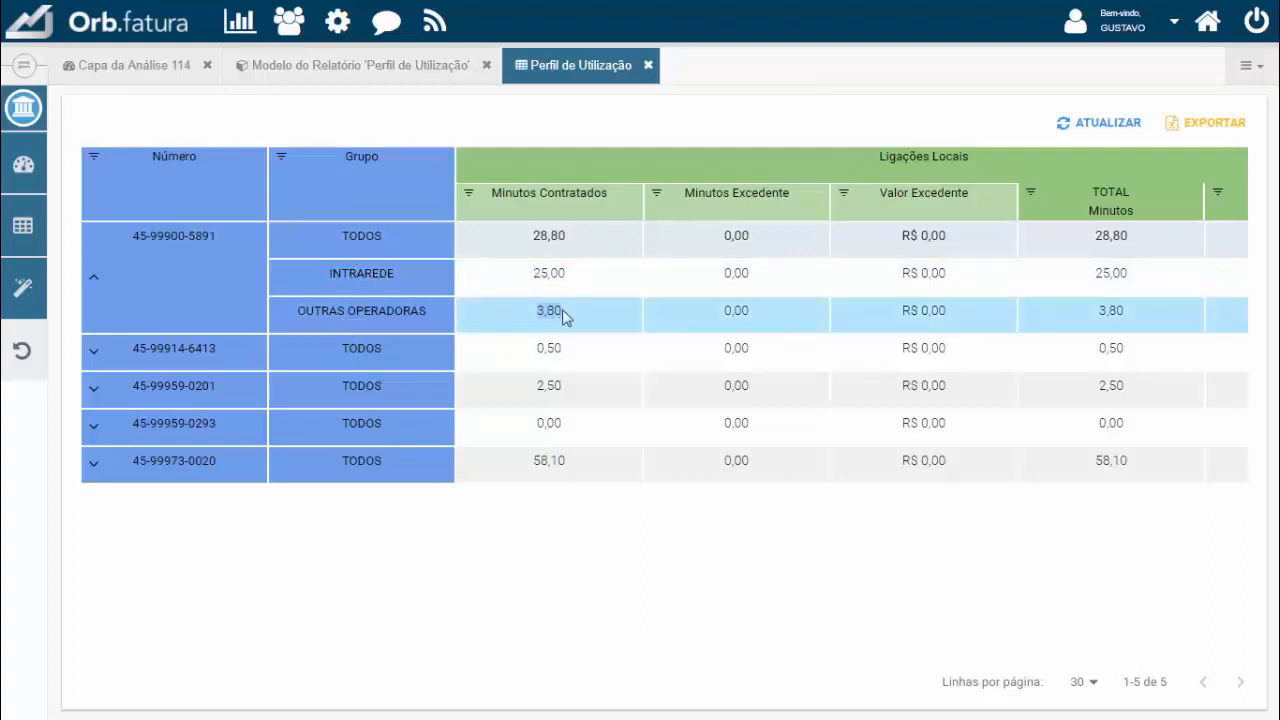
pyautogui.click(299, 312)
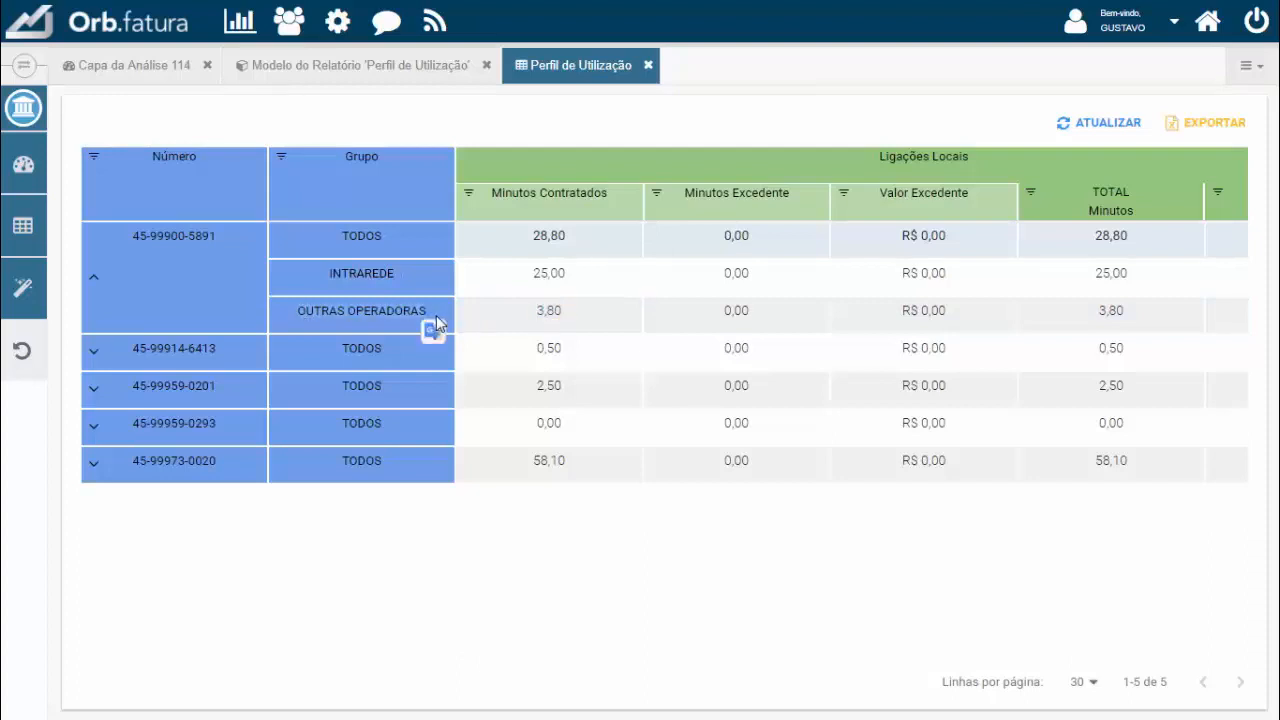
pyautogui.doubleClick(561, 237)
pyautogui.click(100, 280)
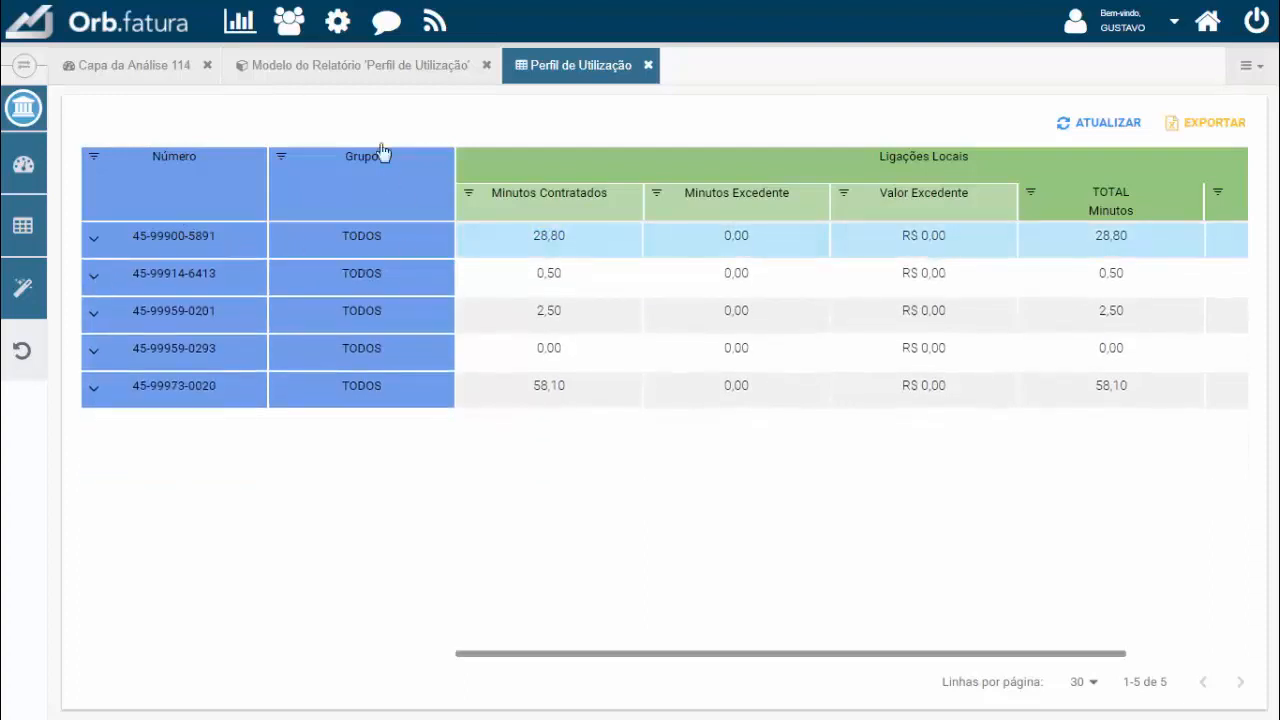
# Return to the report model and move the Valor Excedente column out of the Ligações Locais group.
pyautogui.click(397, 72)
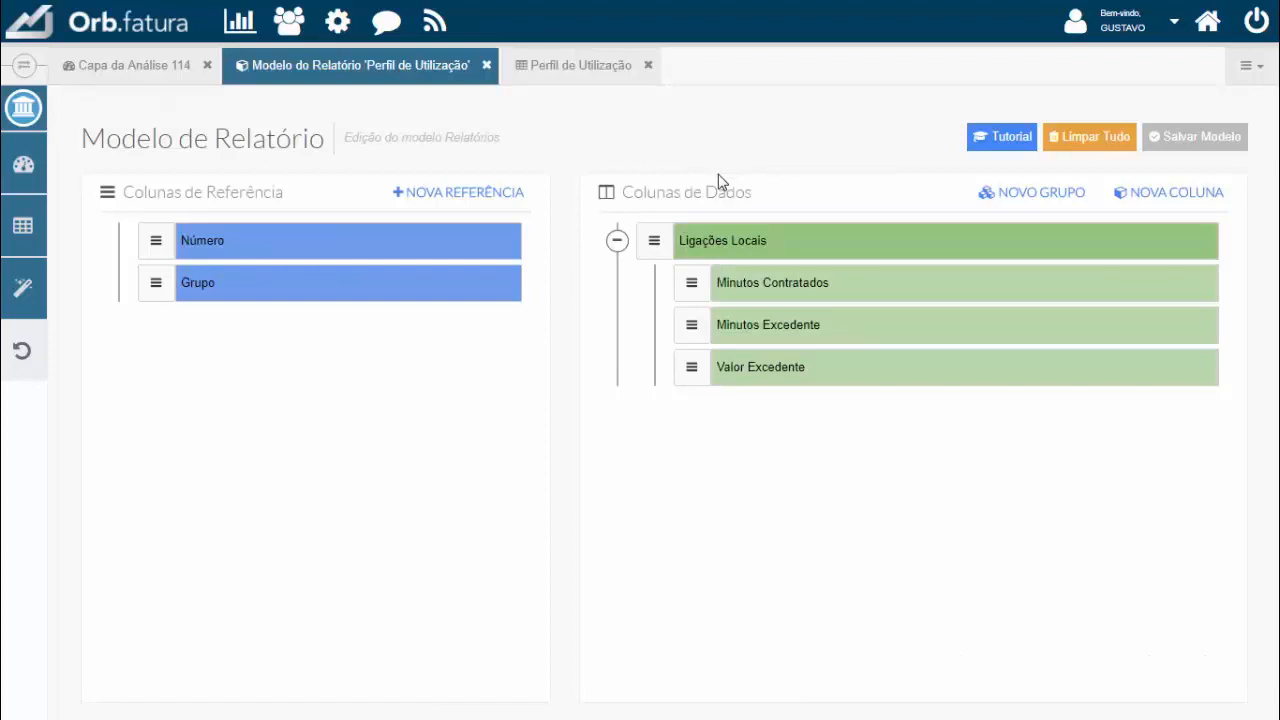
pyautogui.moveTo(690, 366); pyautogui.dragTo(657, 375)
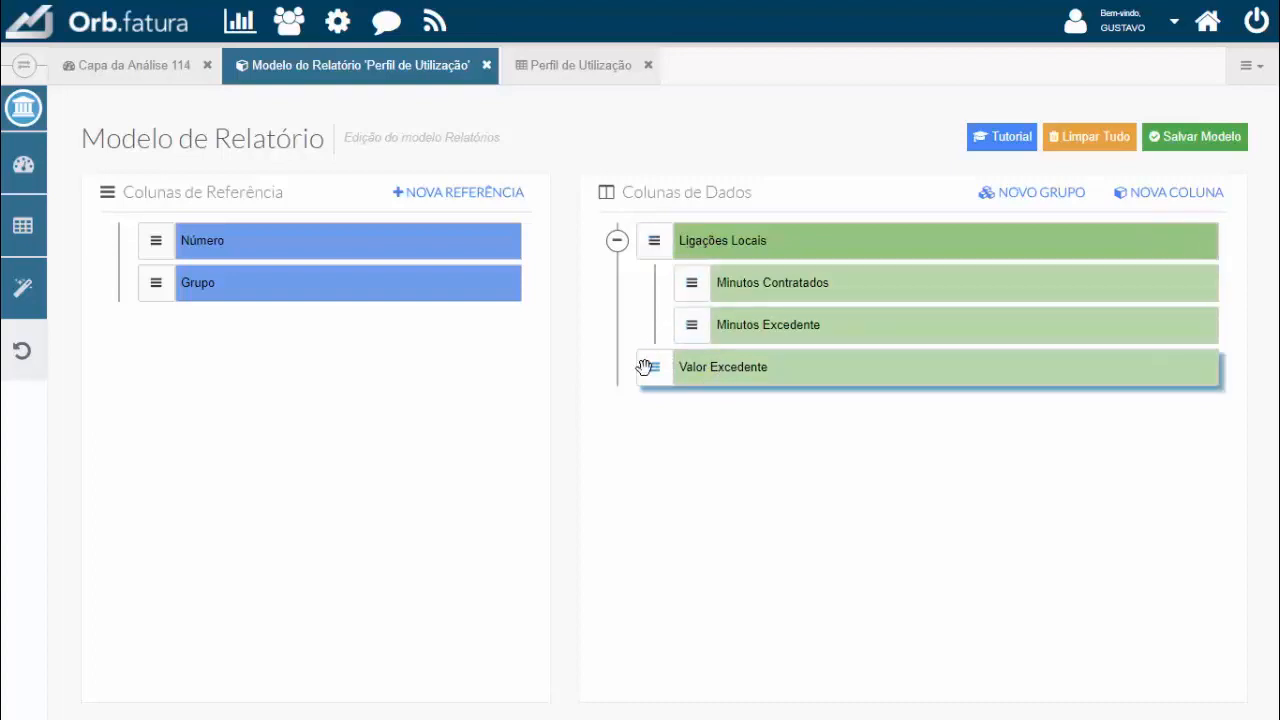
# Review the Ligações Locais group's available totals and confirm its settings.
pyautogui.doubleClick(822, 249)
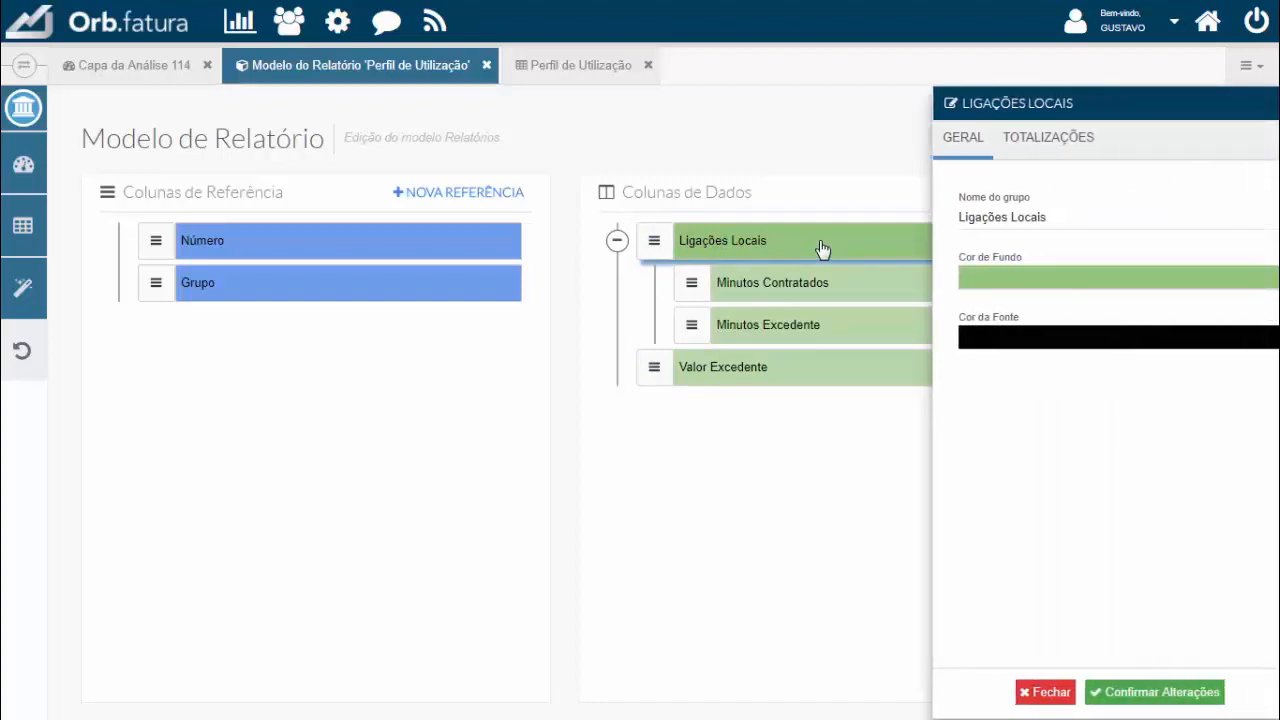
pyautogui.click(1020, 145)
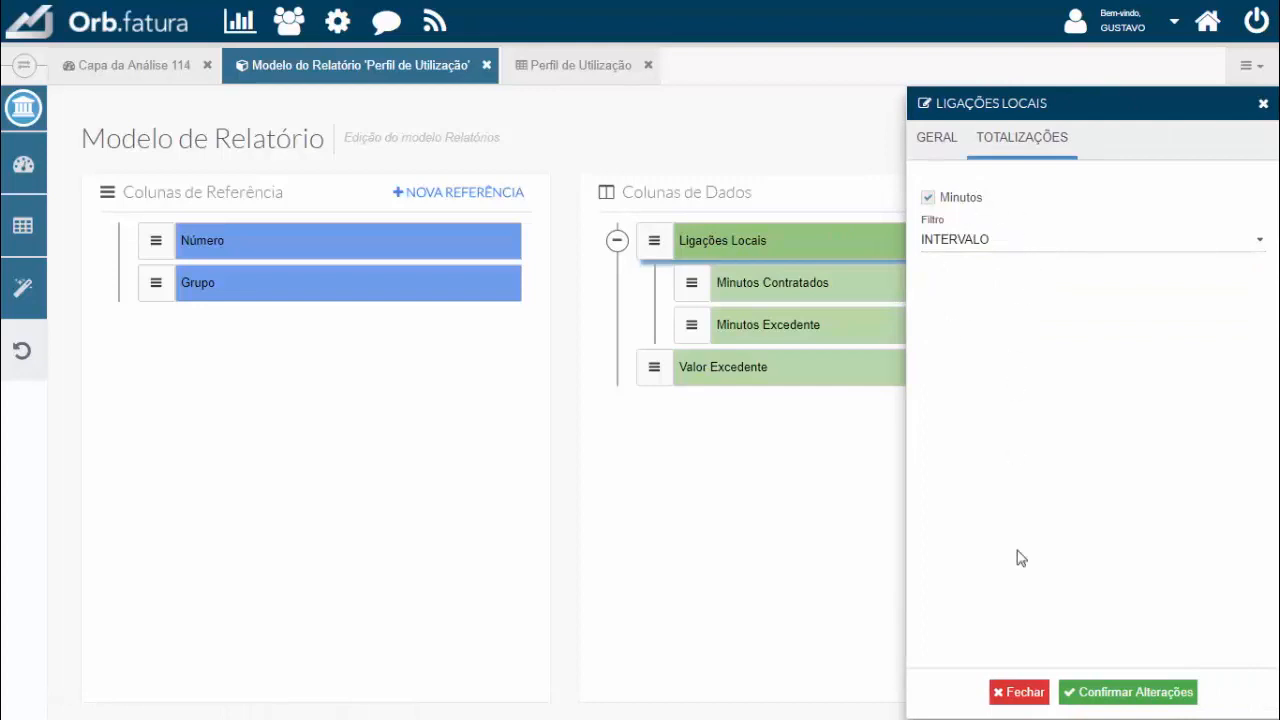
pyautogui.click(1113, 698)
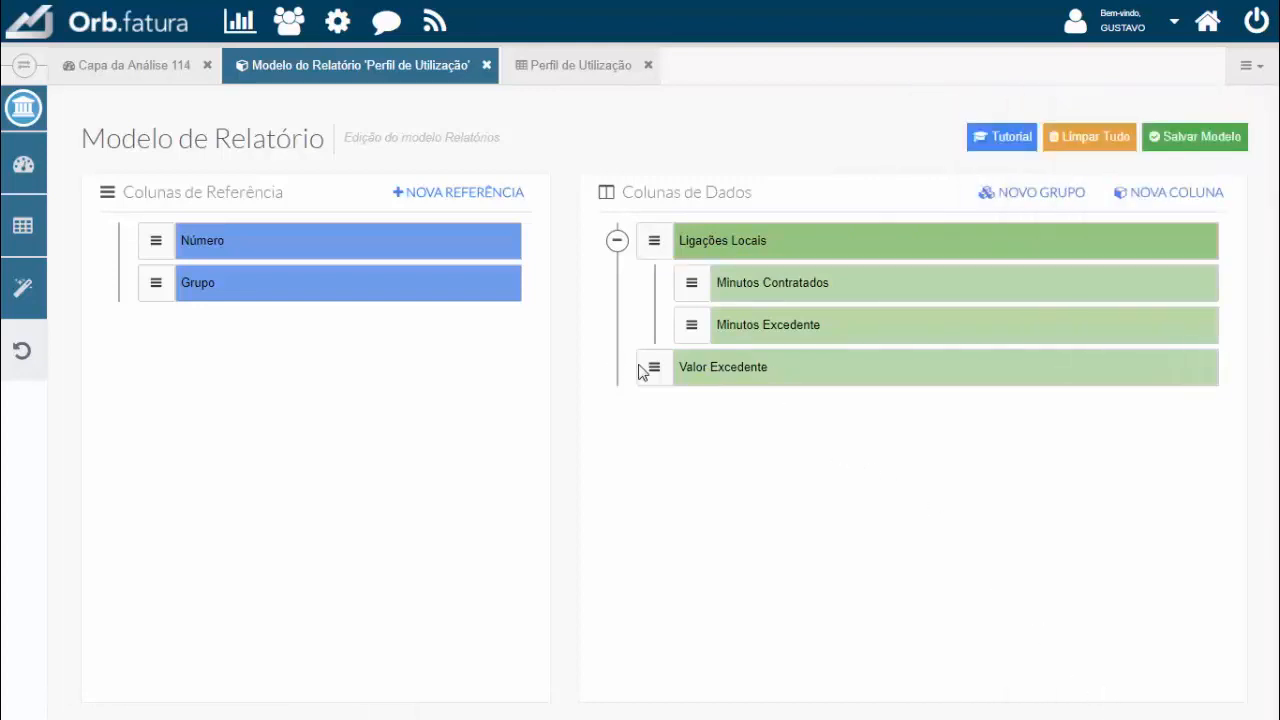
# Move the Ligações Locais group below the Valor Excedente column and save the report model.
pyautogui.moveTo(652, 245); pyautogui.dragTo(655, 318)
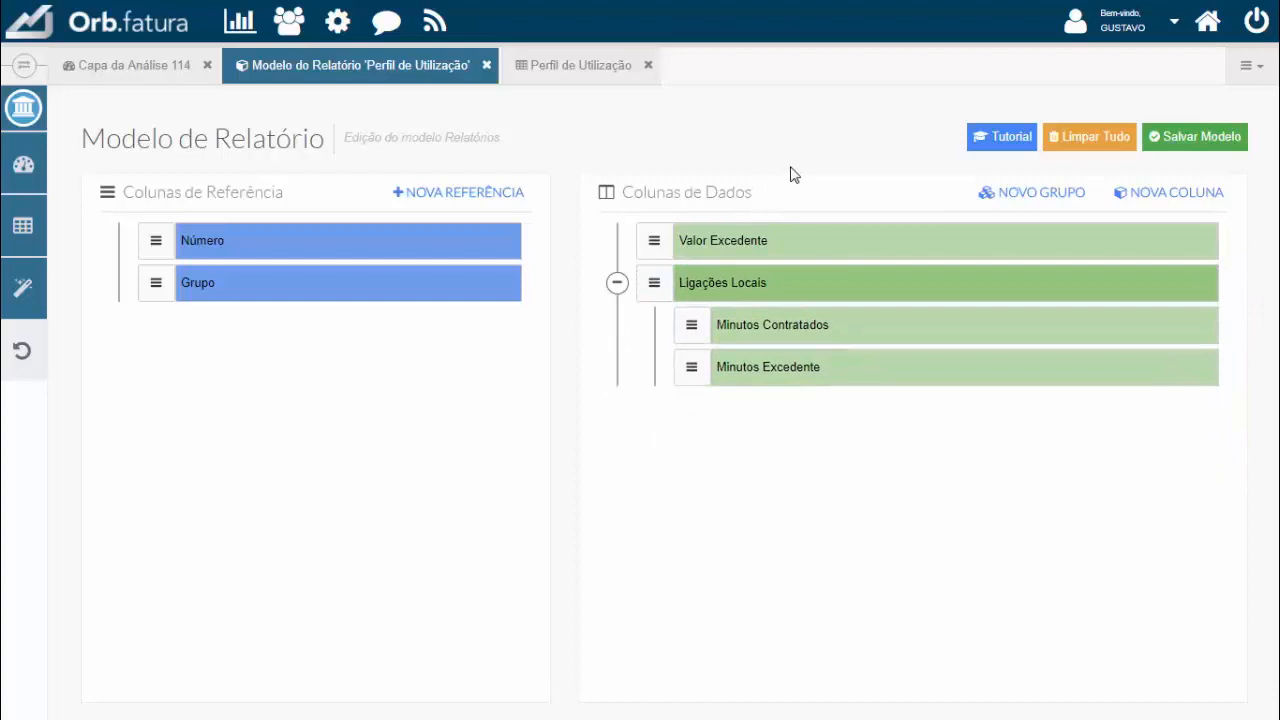
pyautogui.click(1192, 140)
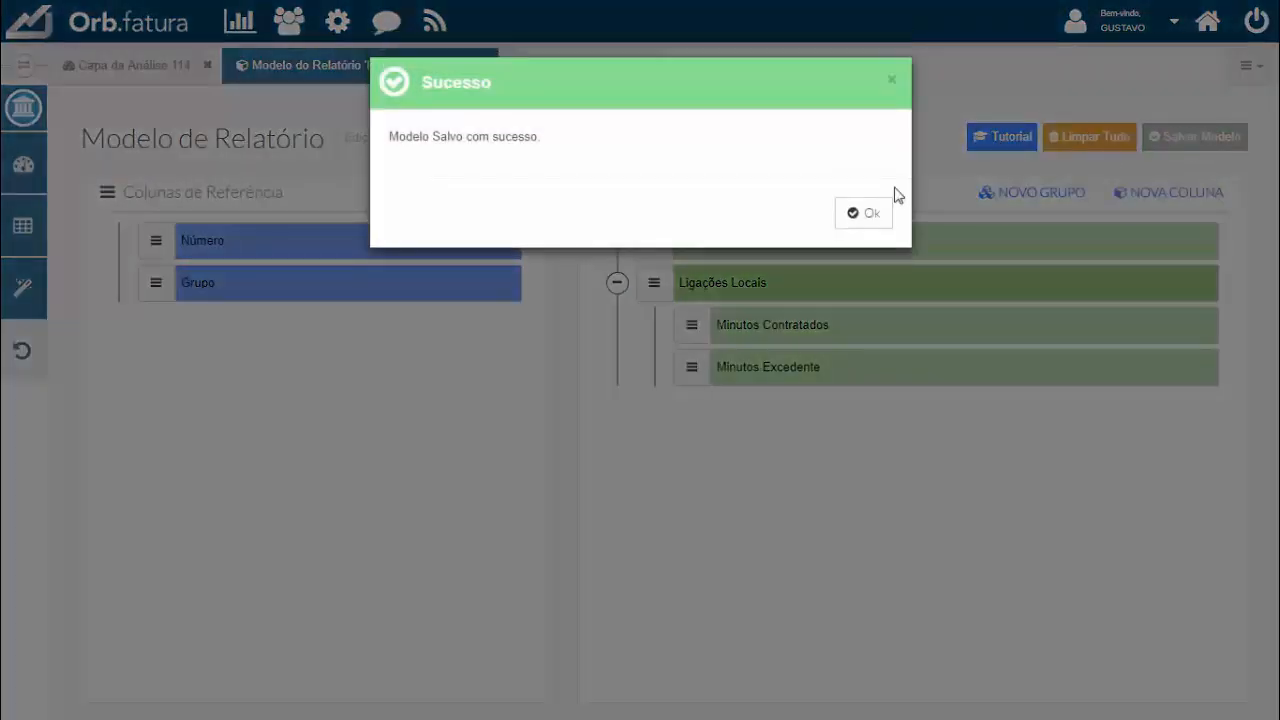
pyautogui.click(863, 213)
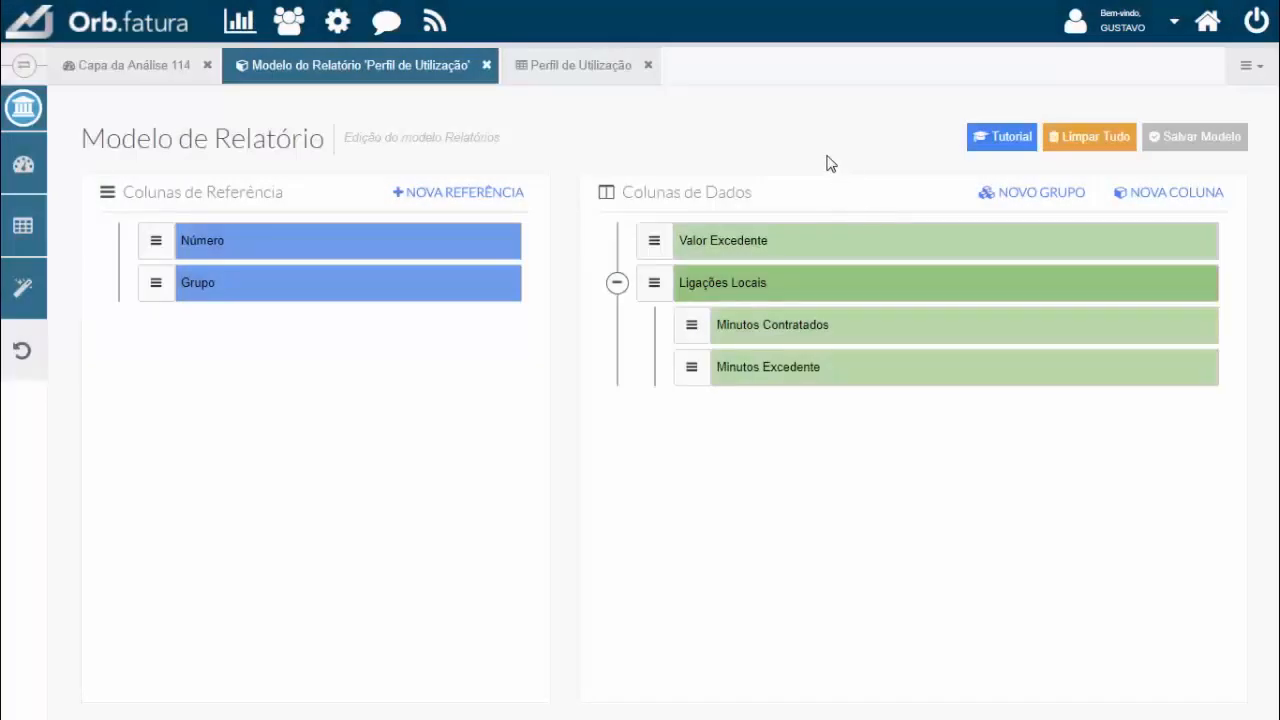
# Open the Perfil de Utilização report, examine the rearranged Valor Excedente and Ligações Locais columns, and return to the report model.
pyautogui.click(561, 70)
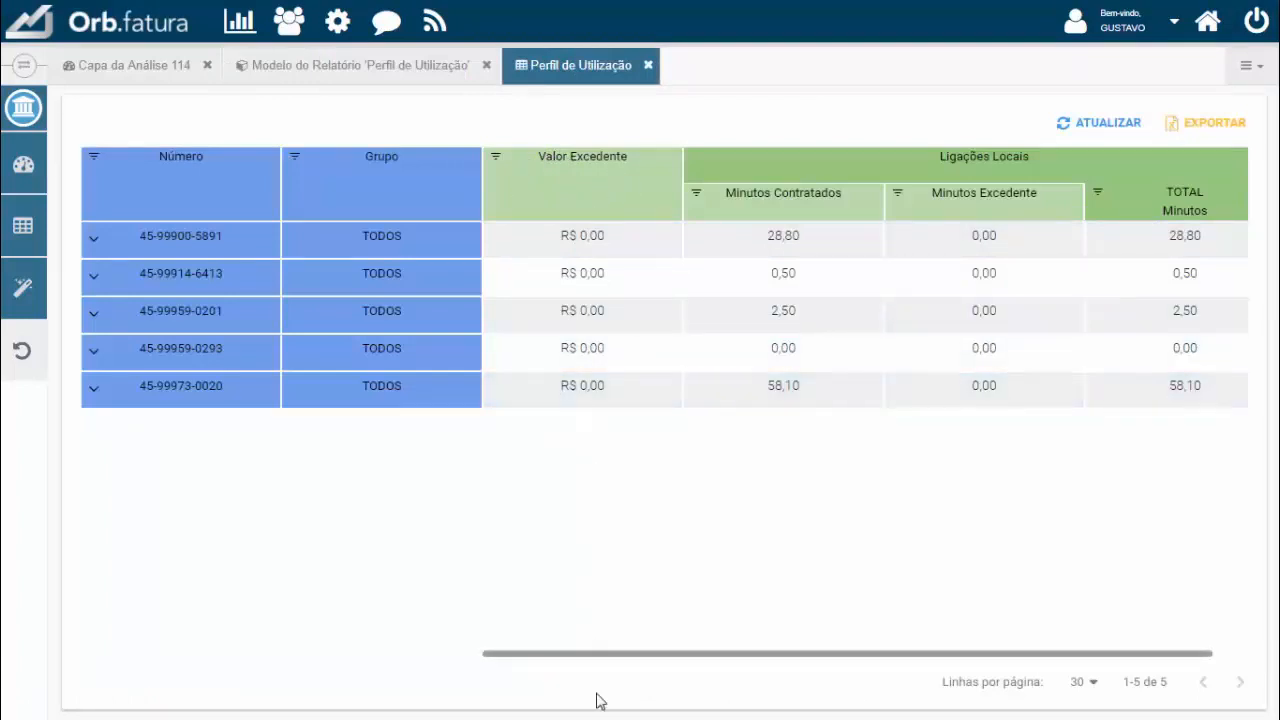
pyautogui.moveTo(607, 654); pyautogui.dragTo(680, 652)
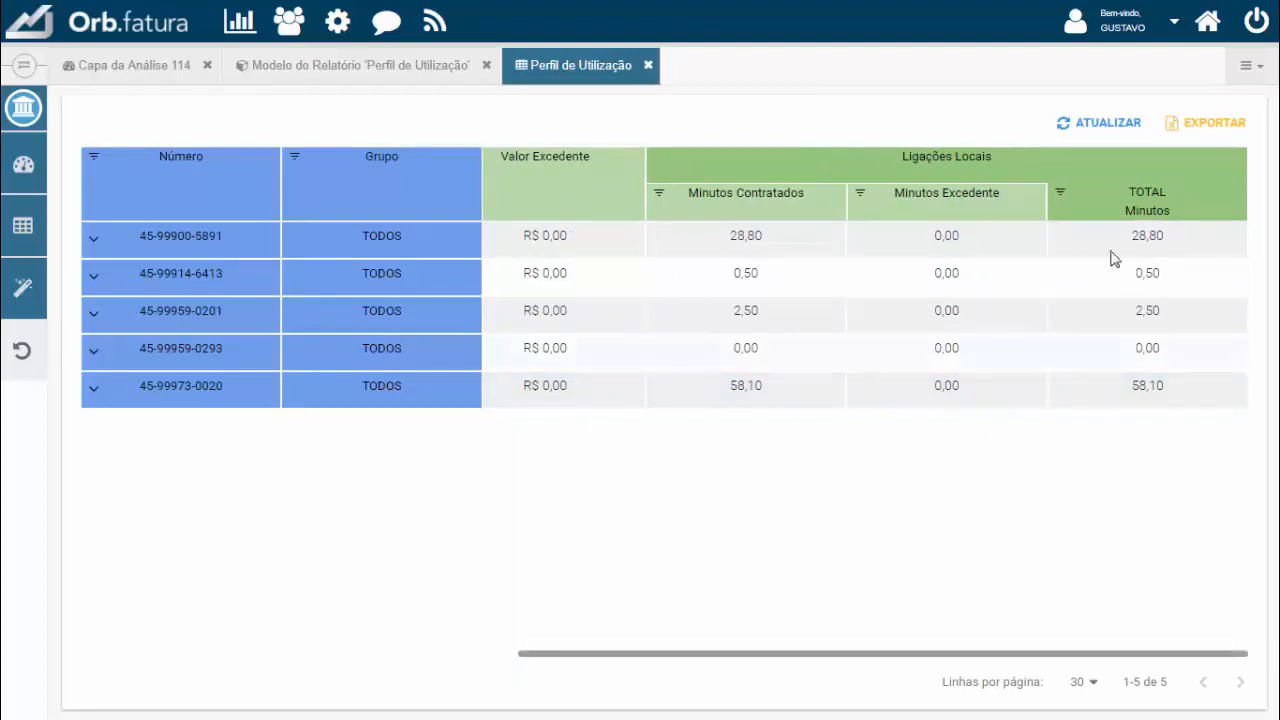
pyautogui.moveTo(812, 657); pyautogui.dragTo(776, 656)
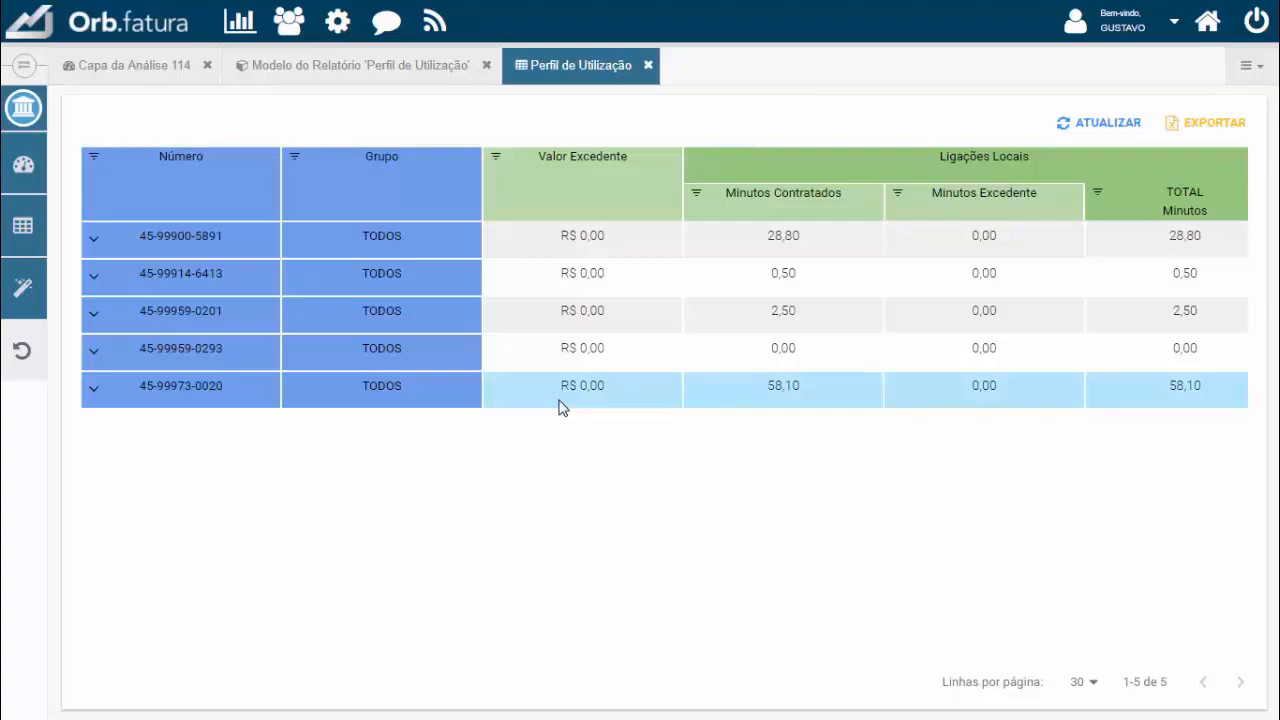
pyautogui.click(363, 75)
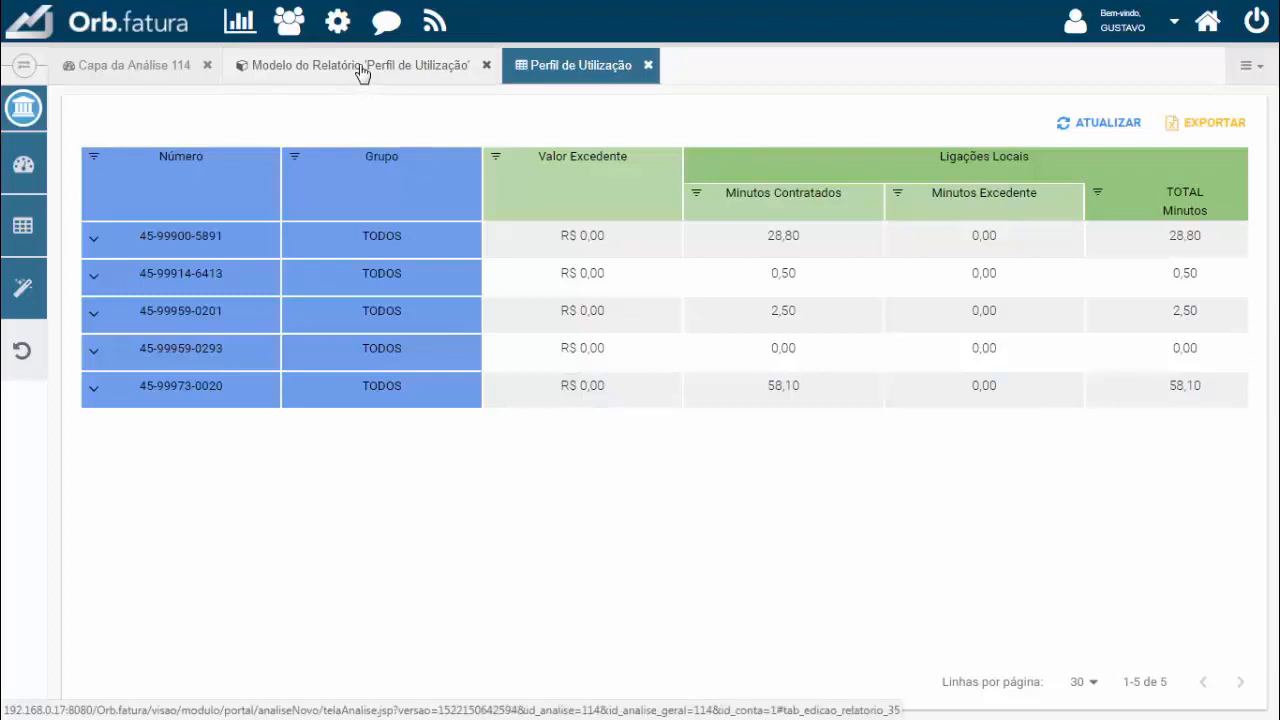